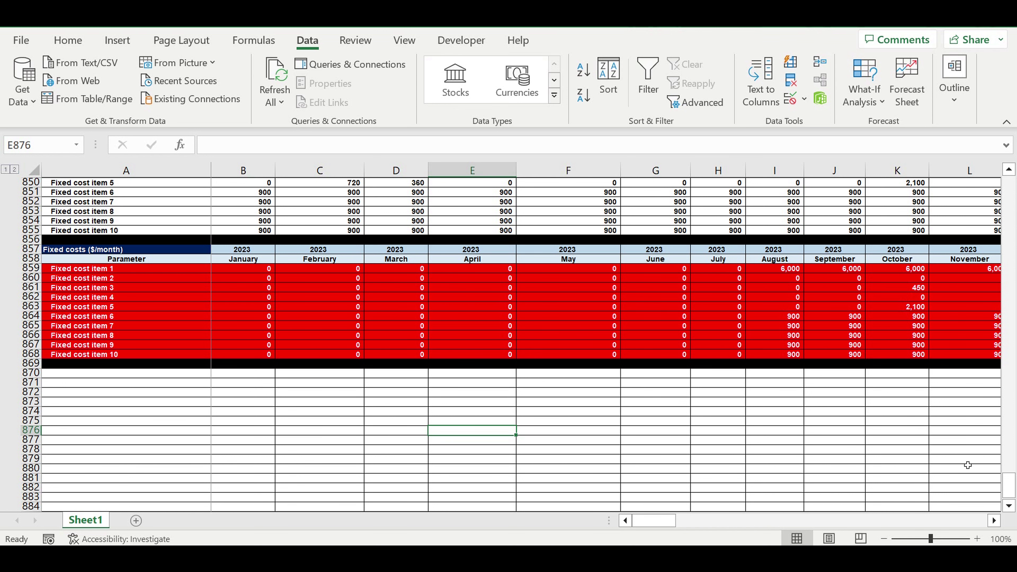
Review the start year in B1 and compare the blue input cells with the white ON/OFF formula cells in the Trips types table
drag(1010, 485, 1013, 92)
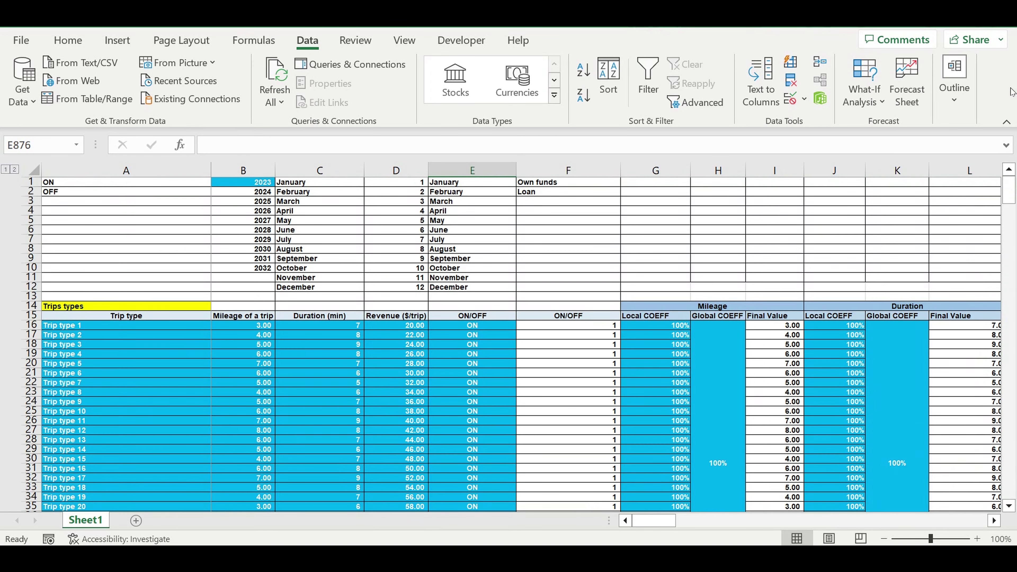
click(241, 182)
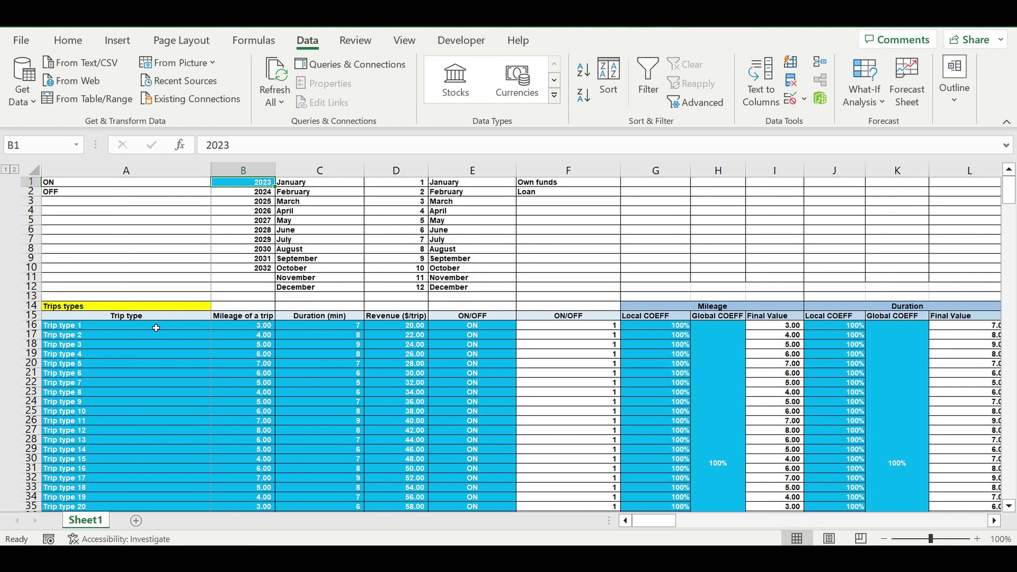
drag(156, 329, 464, 478)
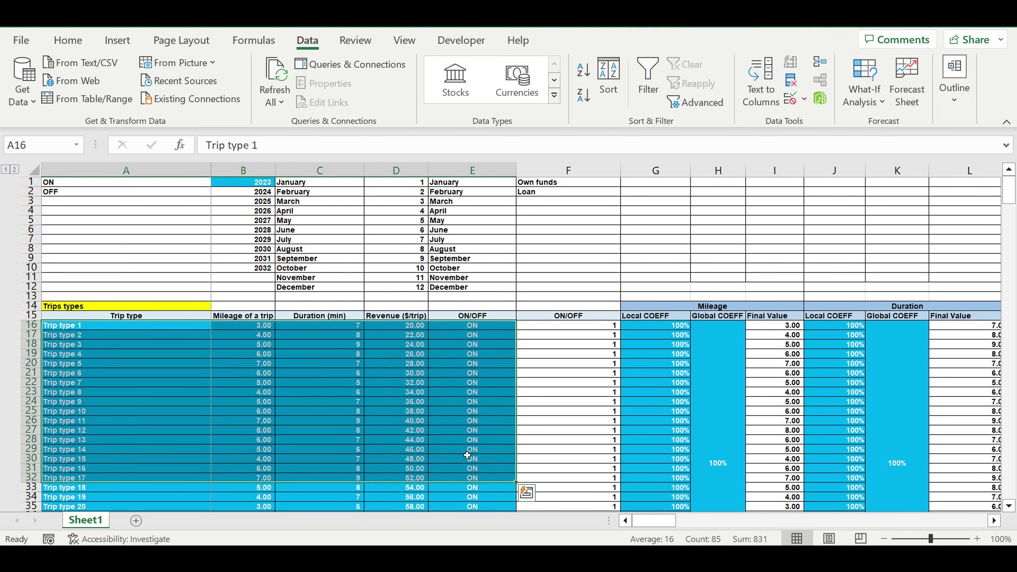
click(551, 330)
click(561, 354)
click(565, 411)
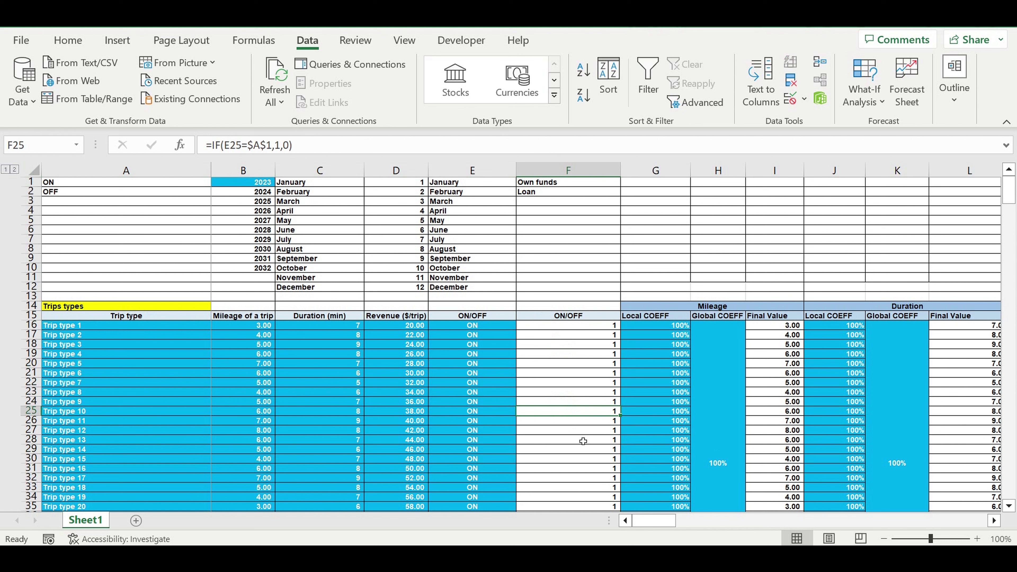
drag(472, 346, 178, 405)
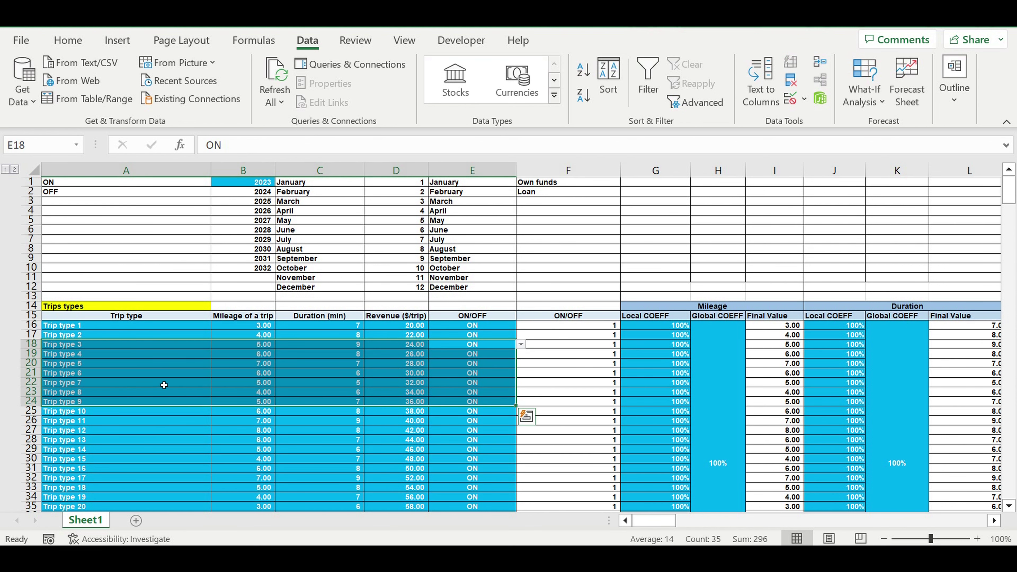
scroll(169, 363, down, 2)
scroll(170, 359, down, 1)
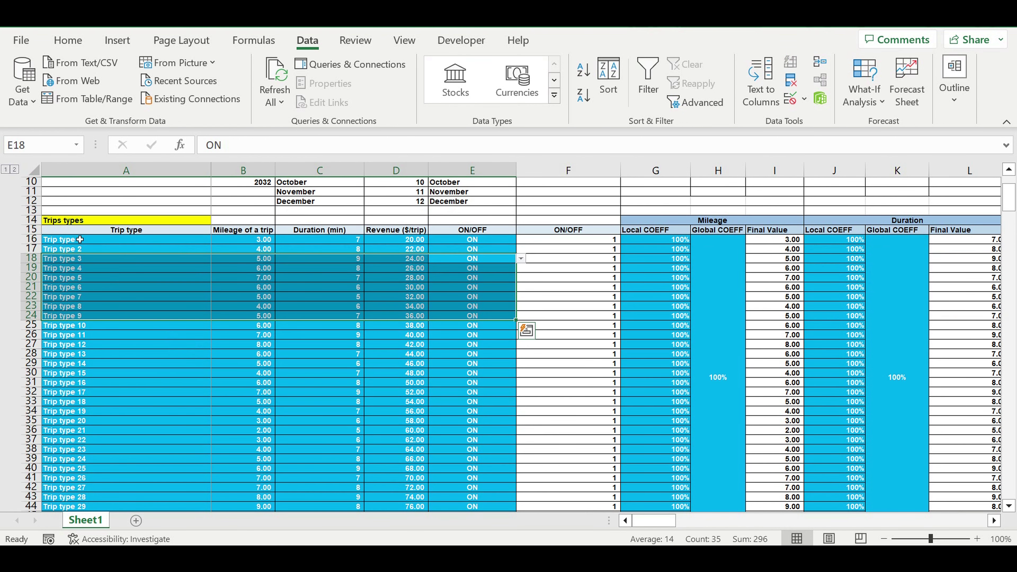
Examine the 30 trip types and their mileage, duration, revenue per trip and ON/OFF input columns
drag(79, 241, 97, 421)
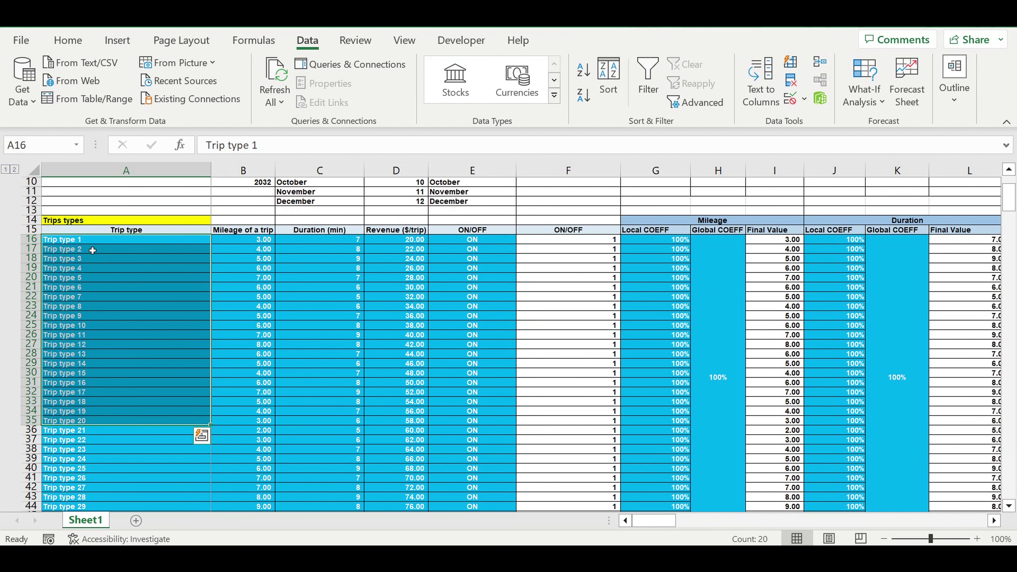
scroll(111, 278, down, 1)
drag(78, 213, 95, 489)
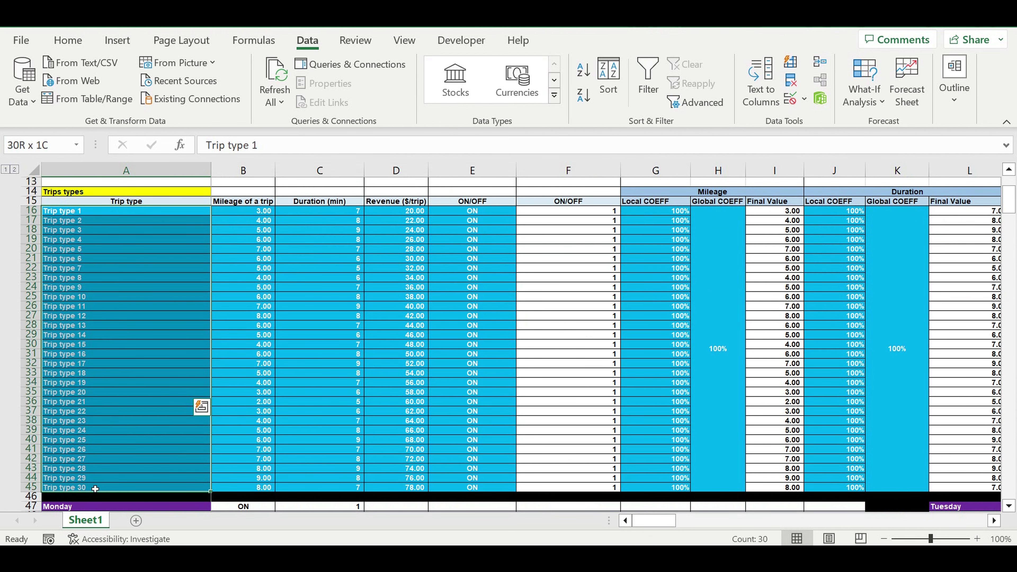
drag(76, 213, 86, 491)
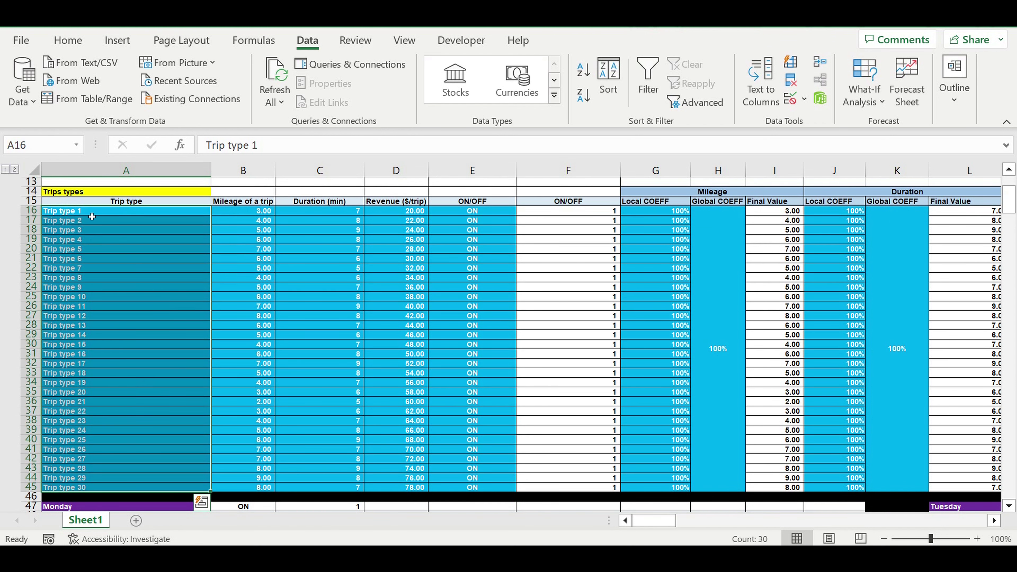
drag(239, 214, 257, 421)
drag(330, 212, 357, 402)
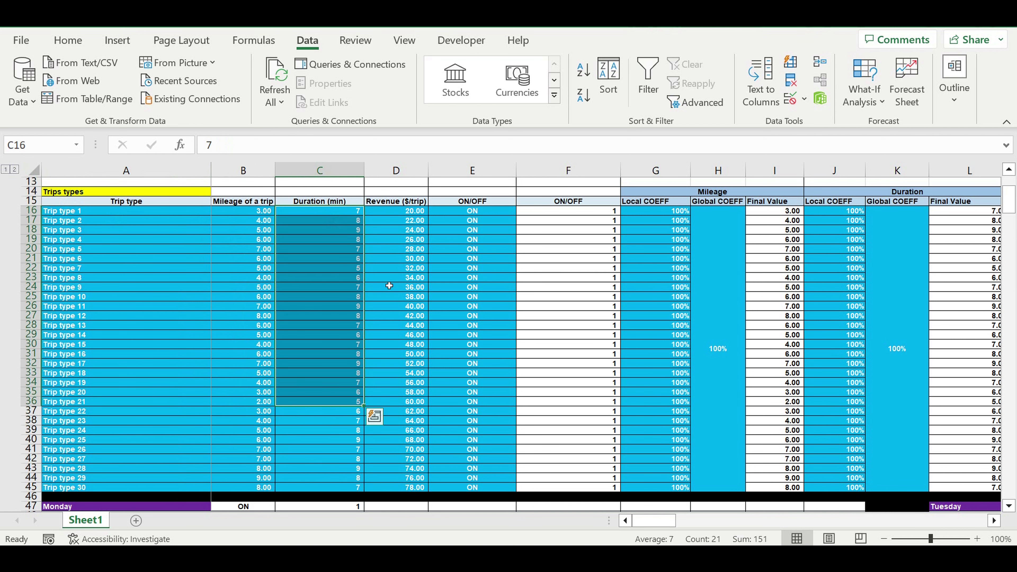
drag(396, 213, 417, 421)
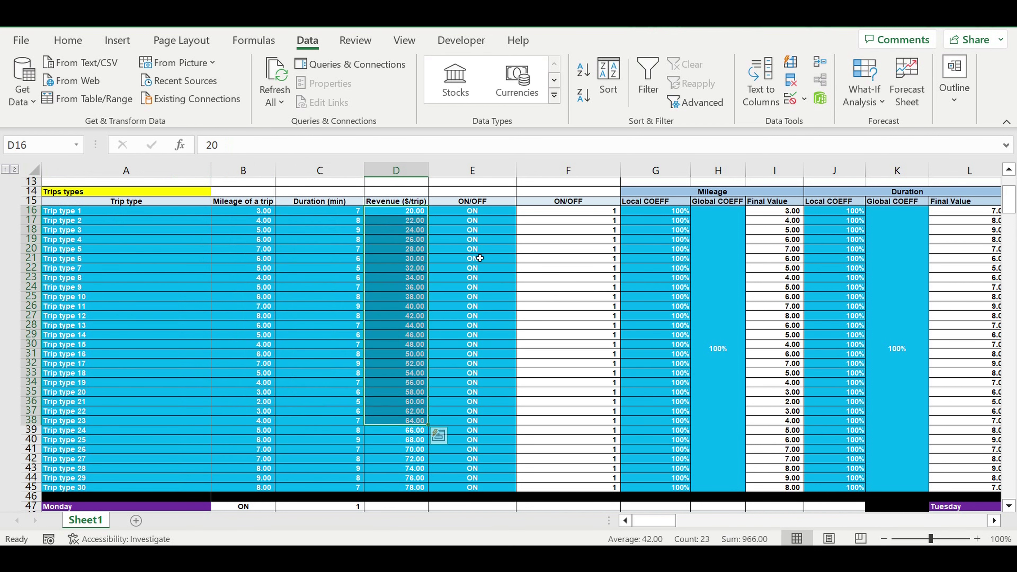
drag(472, 215, 480, 419)
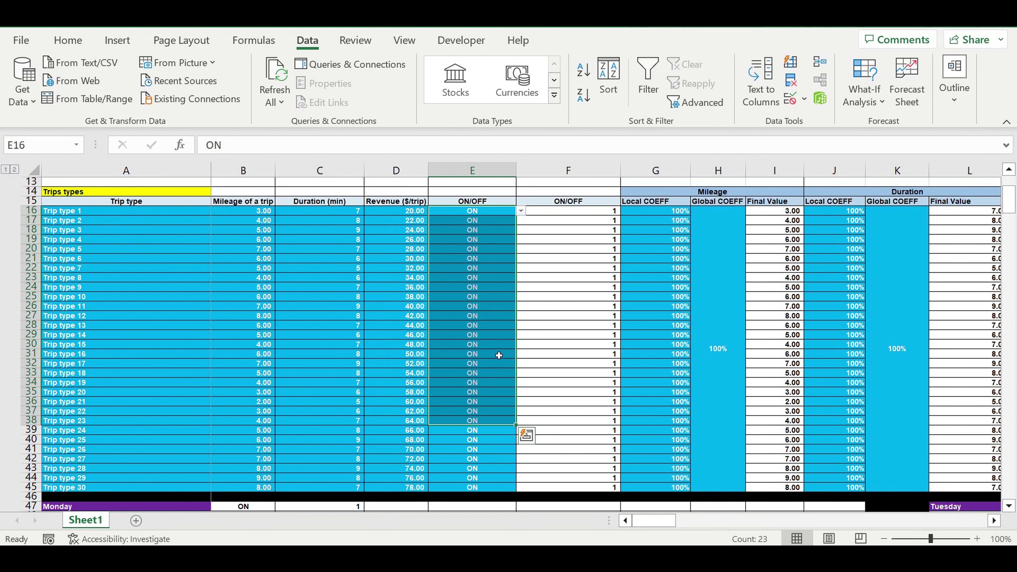
Examine the local and global coefficient columns for Mileage, Duration and Revenues in the Trips types table
drag(676, 215, 707, 338)
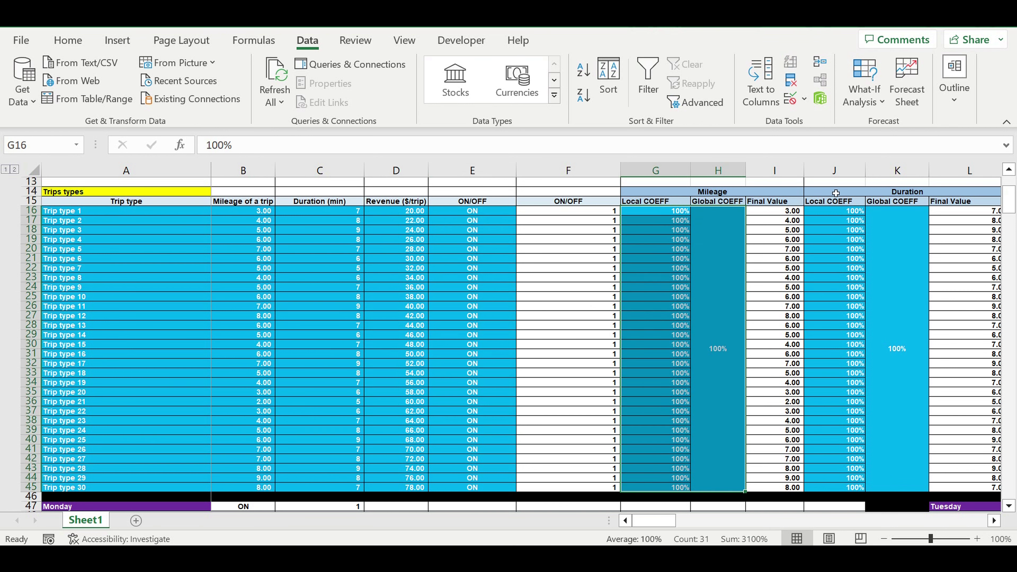
click(880, 196)
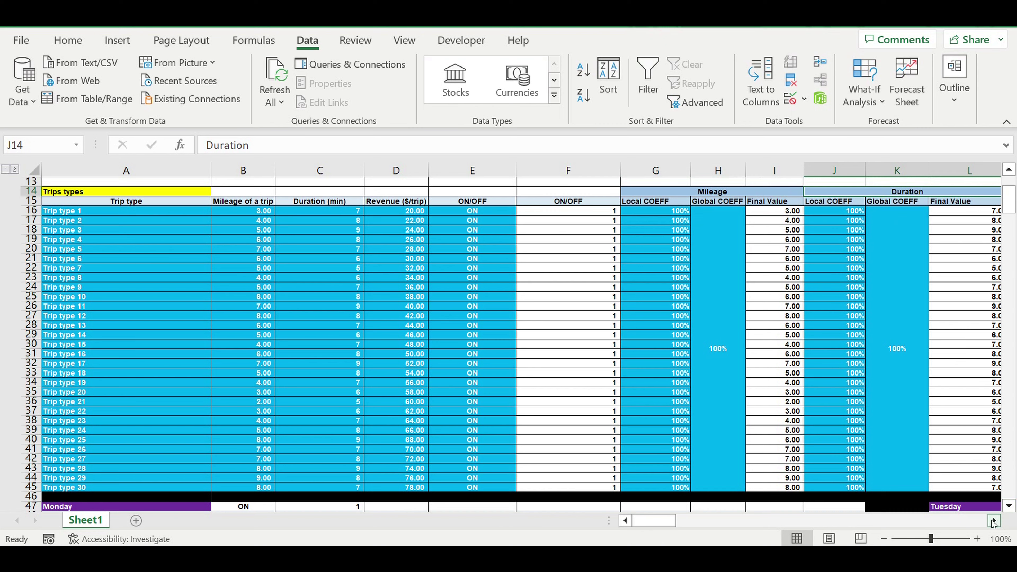
click(995, 520)
click(994, 520)
click(994, 520)
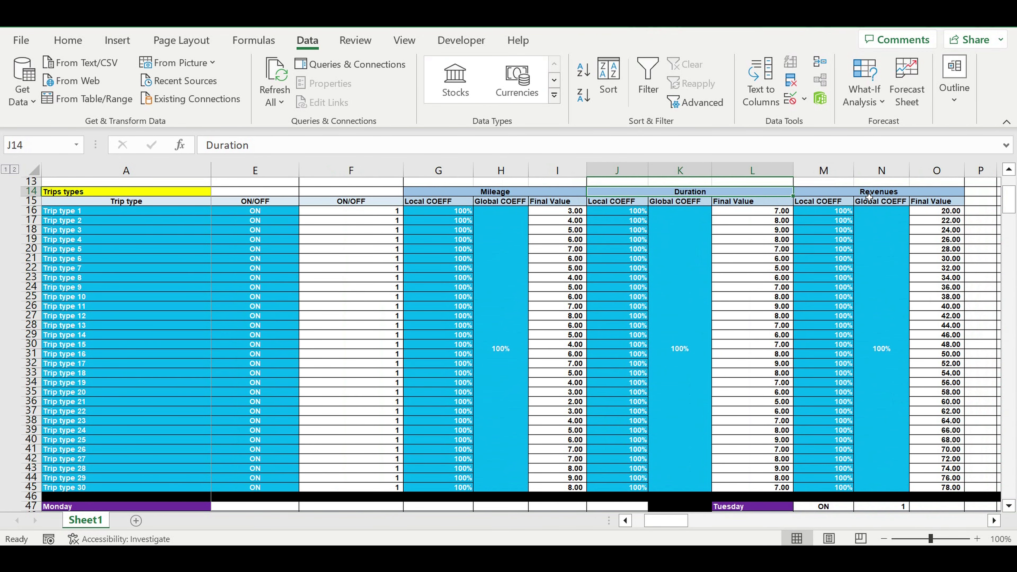
click(870, 197)
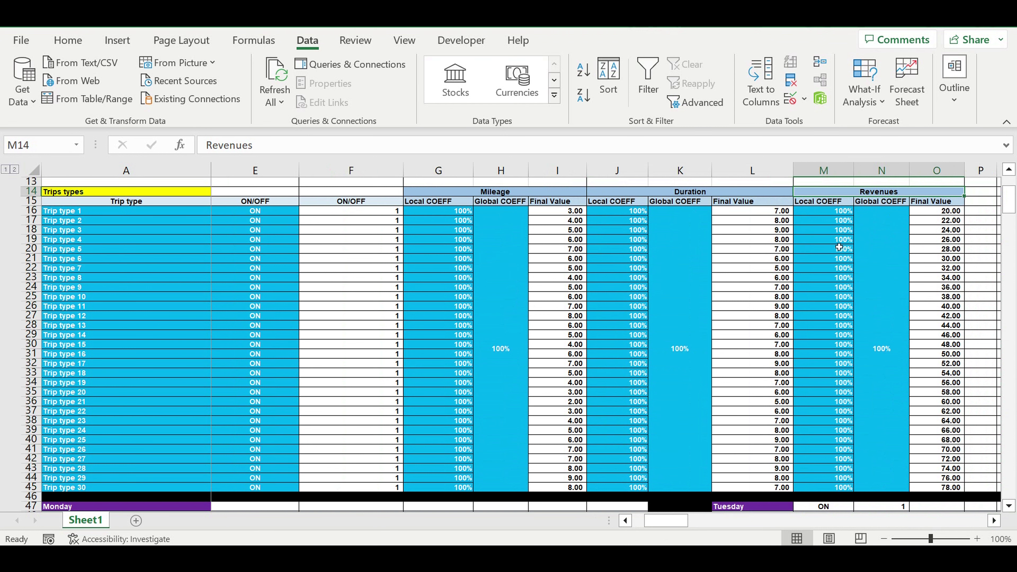
drag(681, 523, 620, 526)
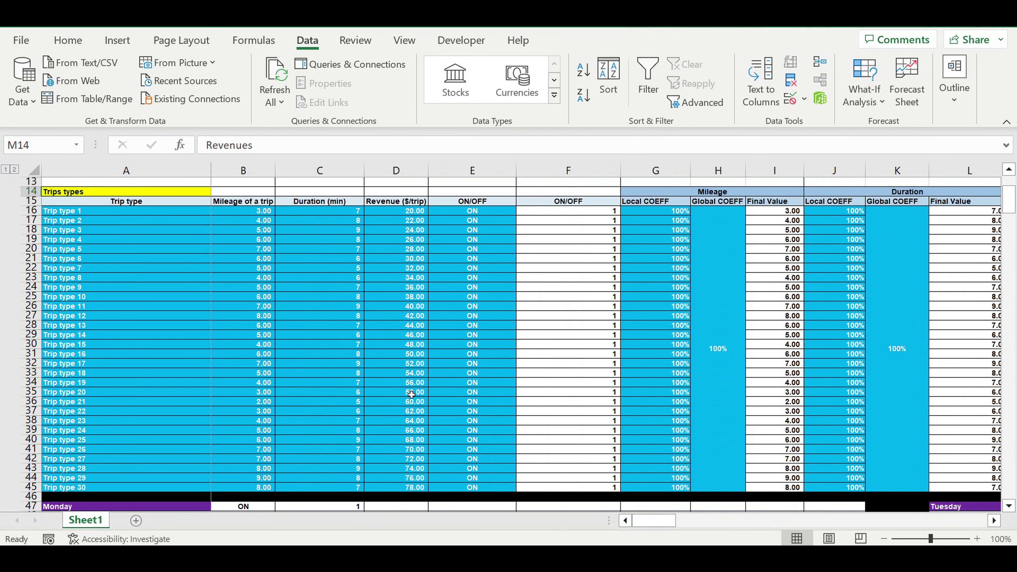
Look through the weekday trip tables below the trip types, from Monday through Tuesday to Wednesday
scroll(382, 355, down, 5)
scroll(382, 356, down, 2)
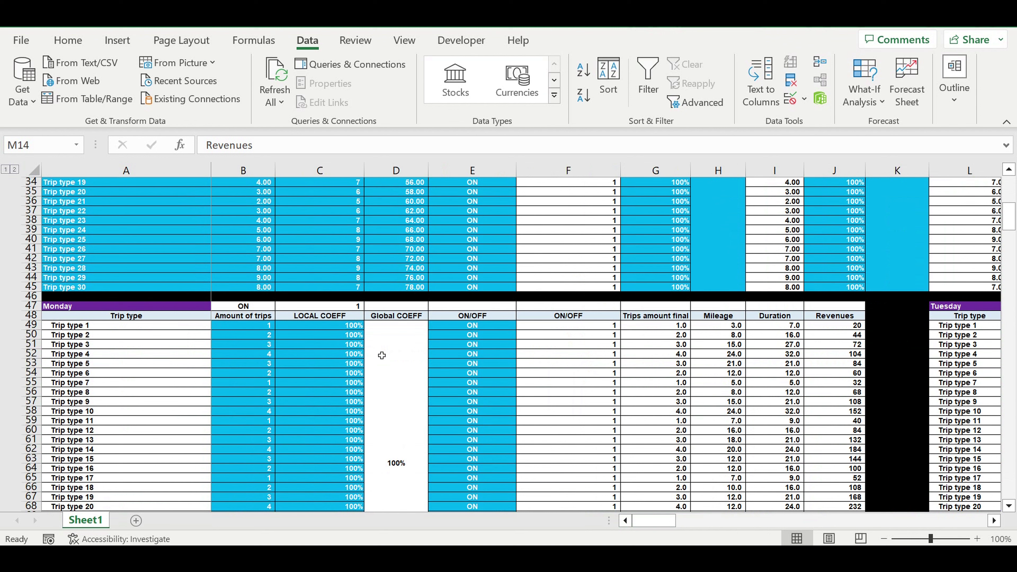
scroll(382, 355, down, 2)
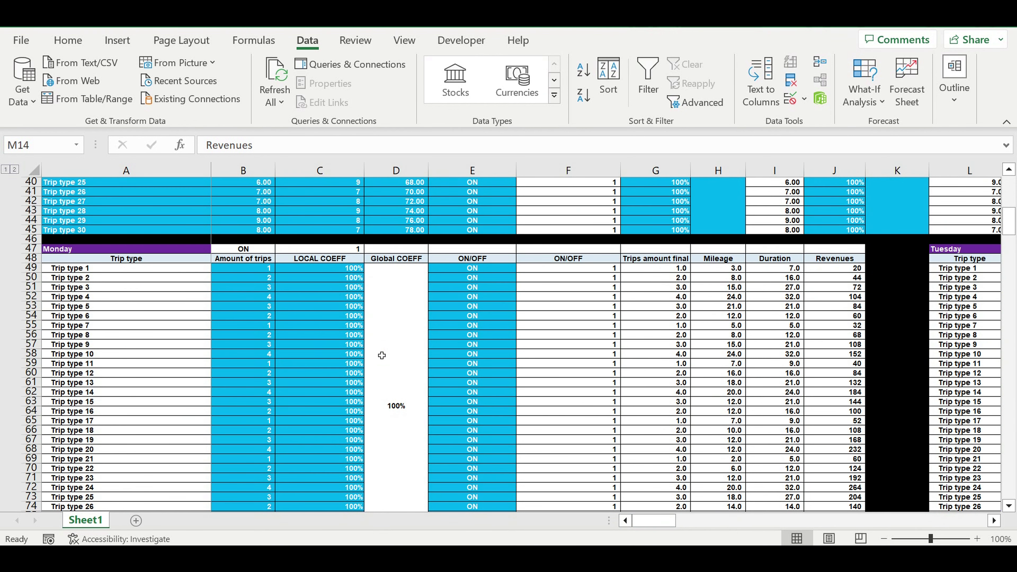
click(124, 252)
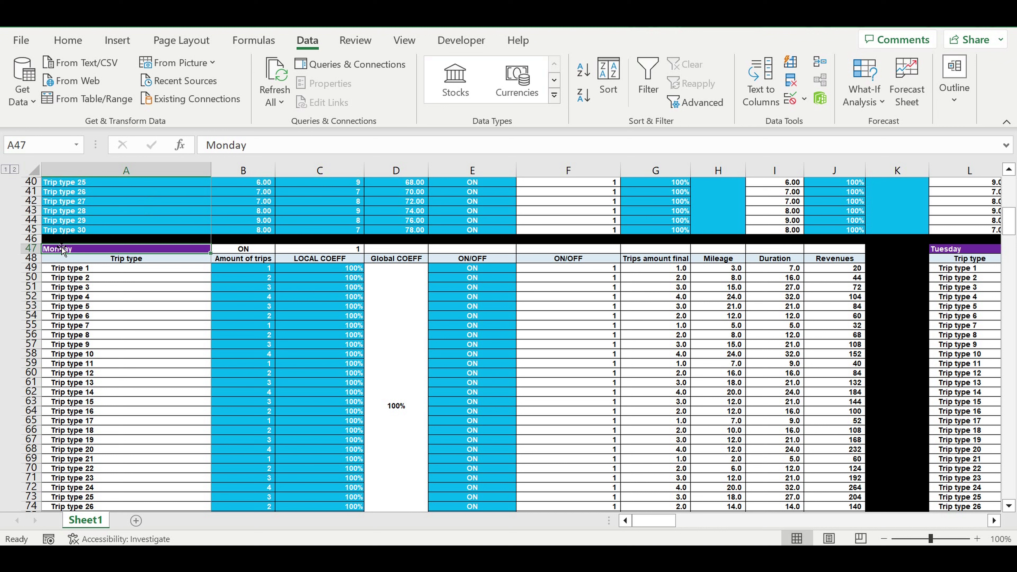
click(960, 253)
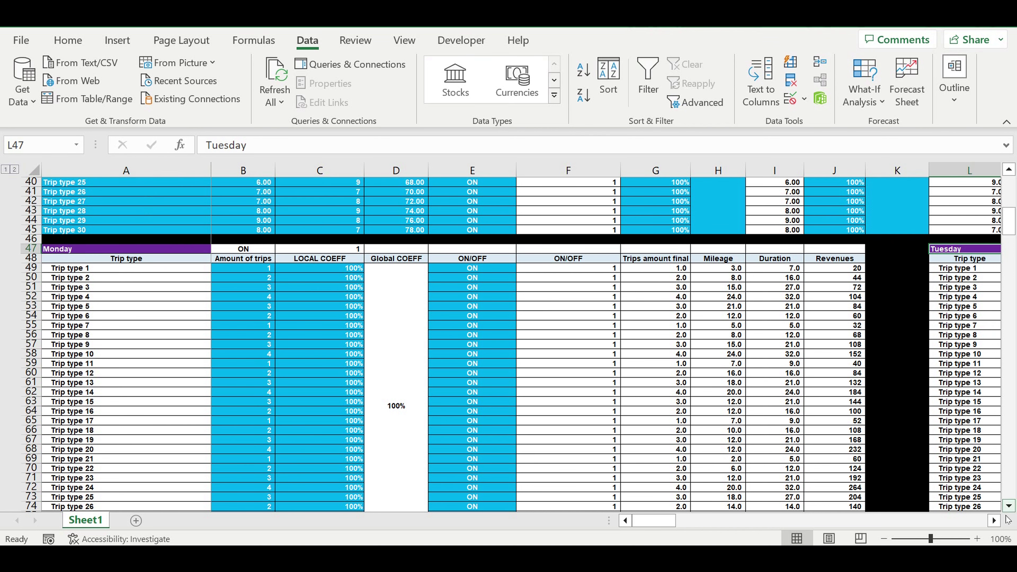
click(994, 520)
scroll(997, 520, right, 9)
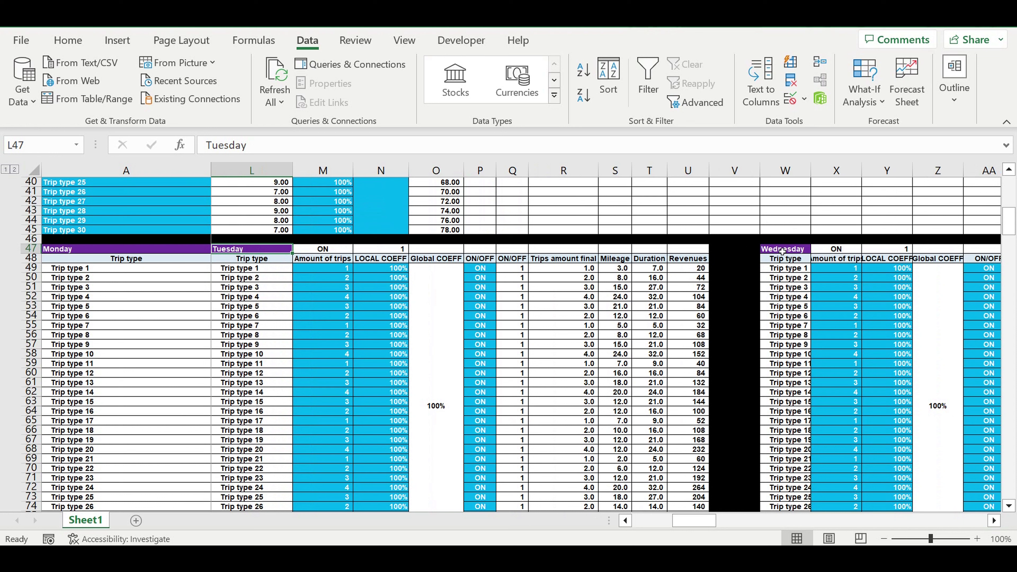
click(783, 252)
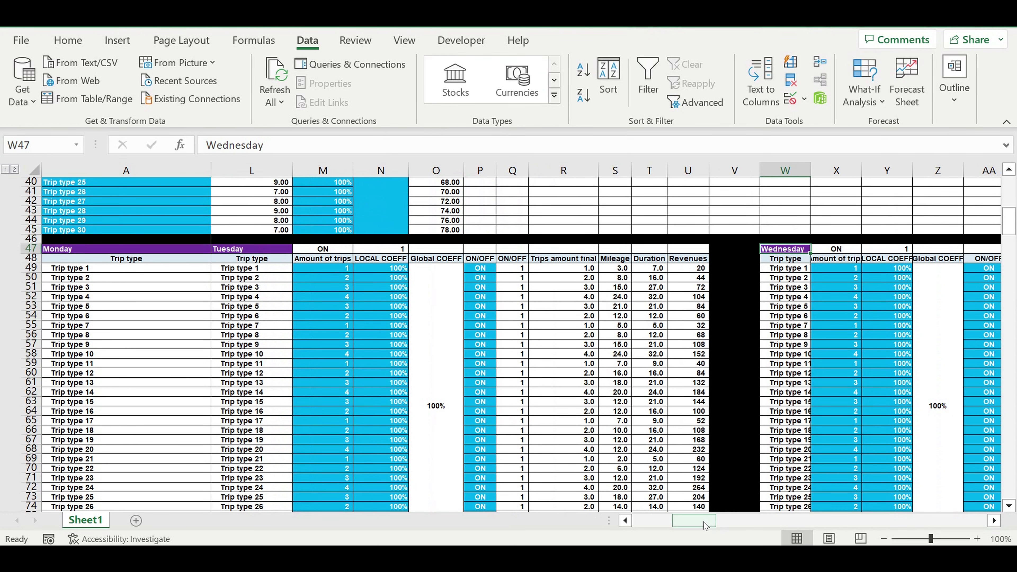
scroll(706, 526, left, 10)
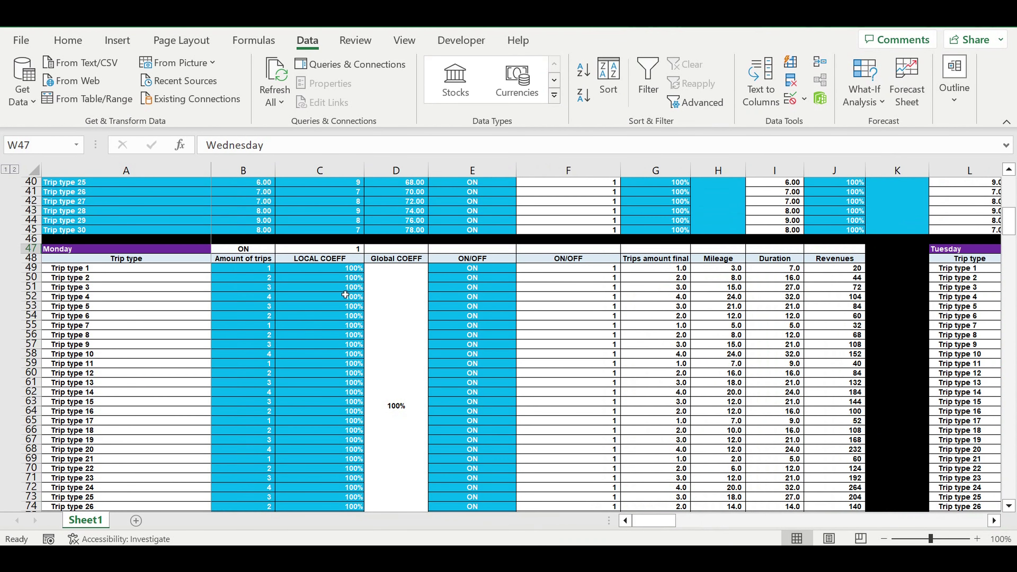
Examine Monday's amount of trips, local coefficient and ON/OFF inputs for each trip type, and glance at the matching Tuesday table
drag(260, 270, 246, 501)
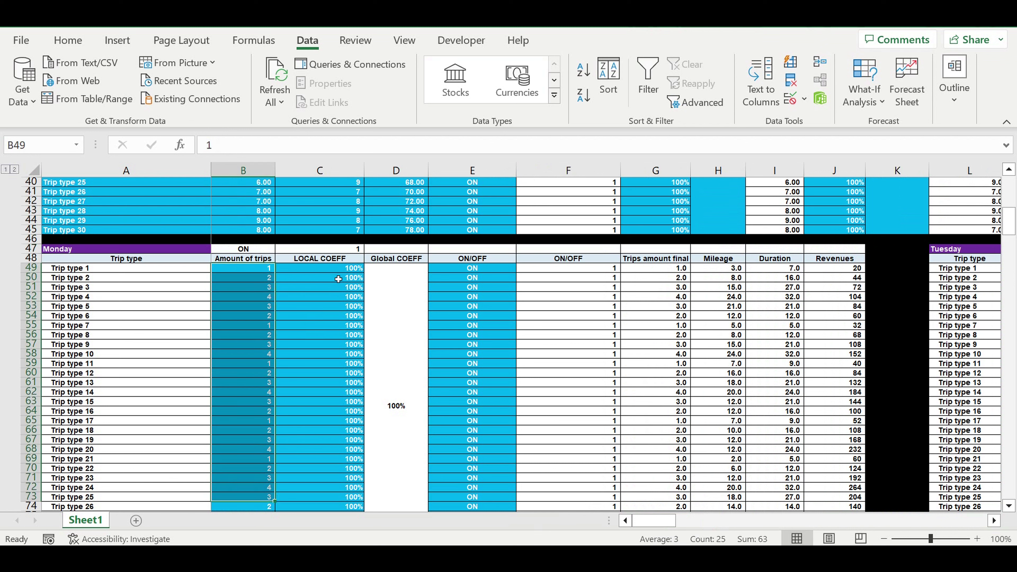
drag(335, 271, 332, 479)
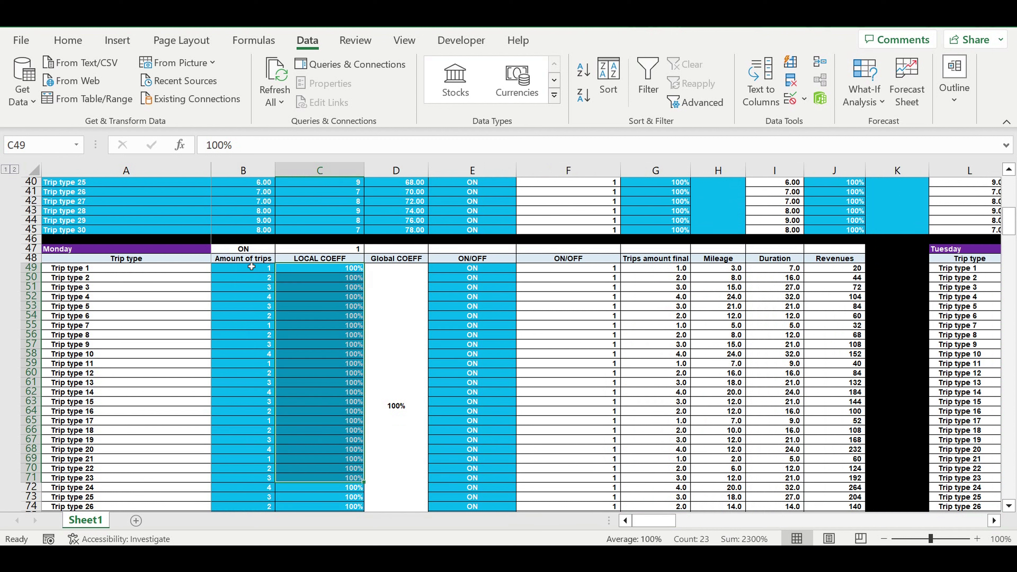
drag(248, 269, 245, 421)
drag(493, 269, 488, 460)
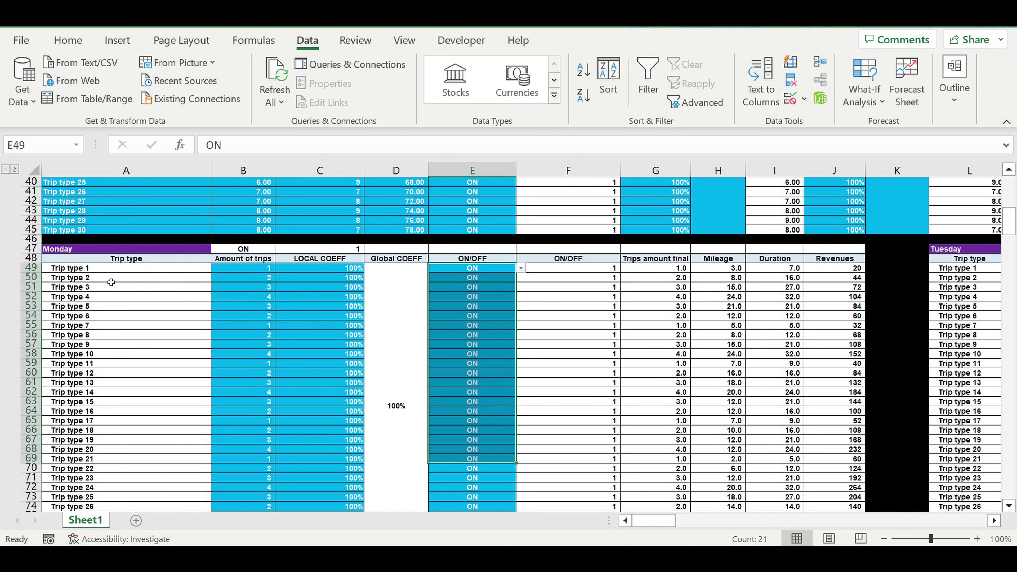
drag(93, 278, 108, 487)
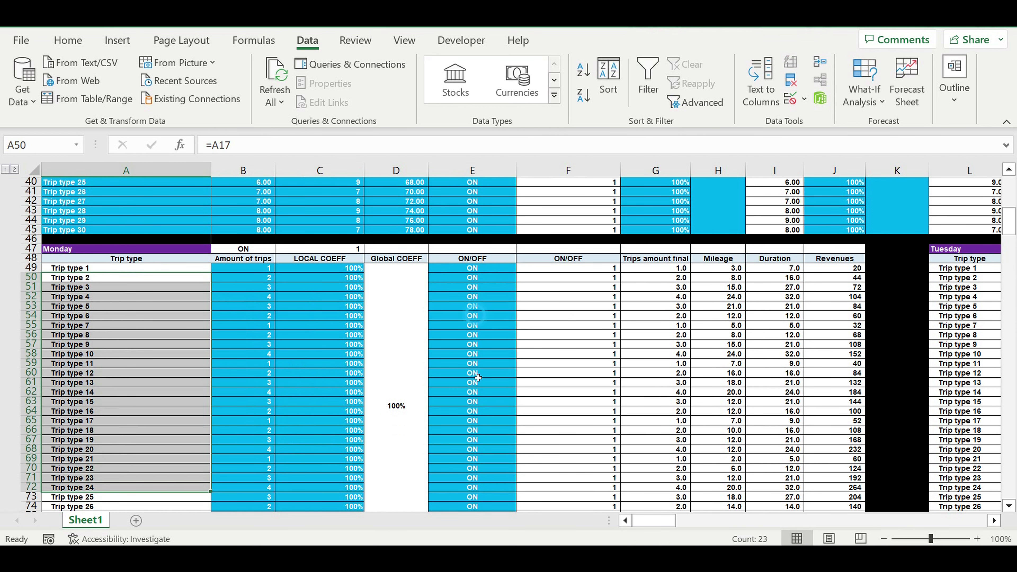
drag(474, 316, 475, 458)
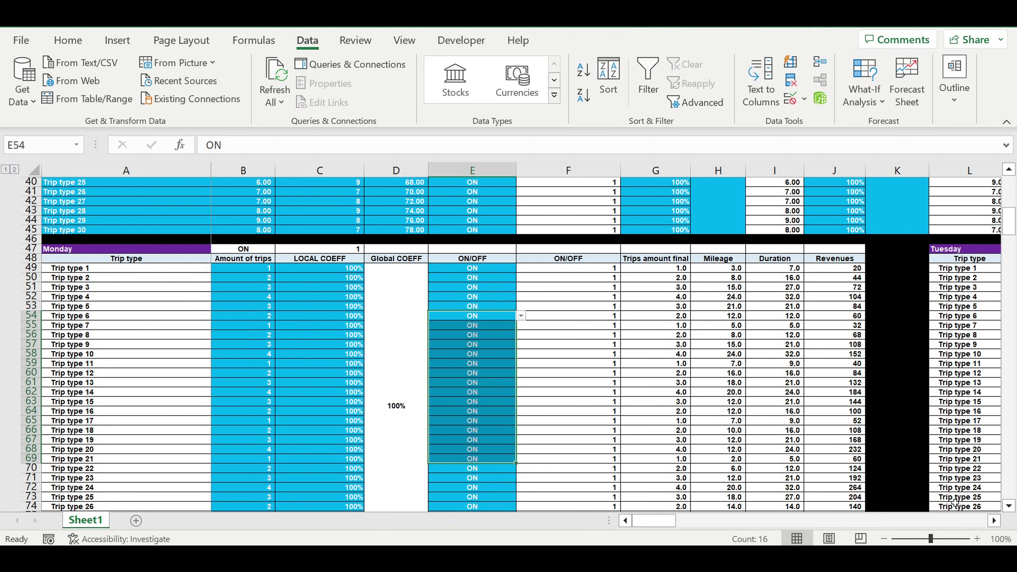
click(994, 520)
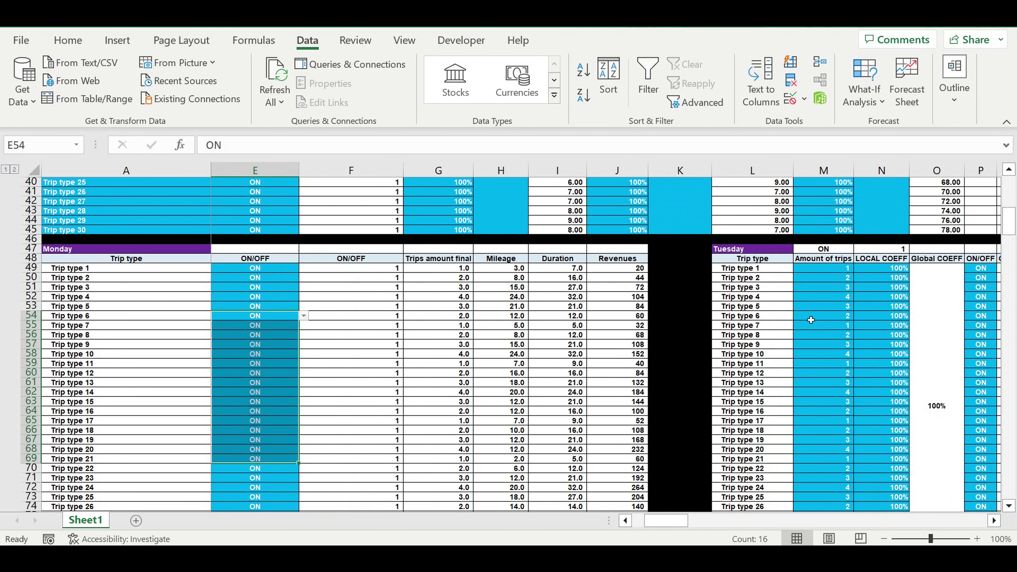
drag(677, 516, 595, 518)
Examine the Revenues consolidation table's day ON/OFF switches, amount of services coefficients, and Mileage MAX and Duration MAX inputs
scroll(562, 371, down, 6)
scroll(562, 371, down, 4)
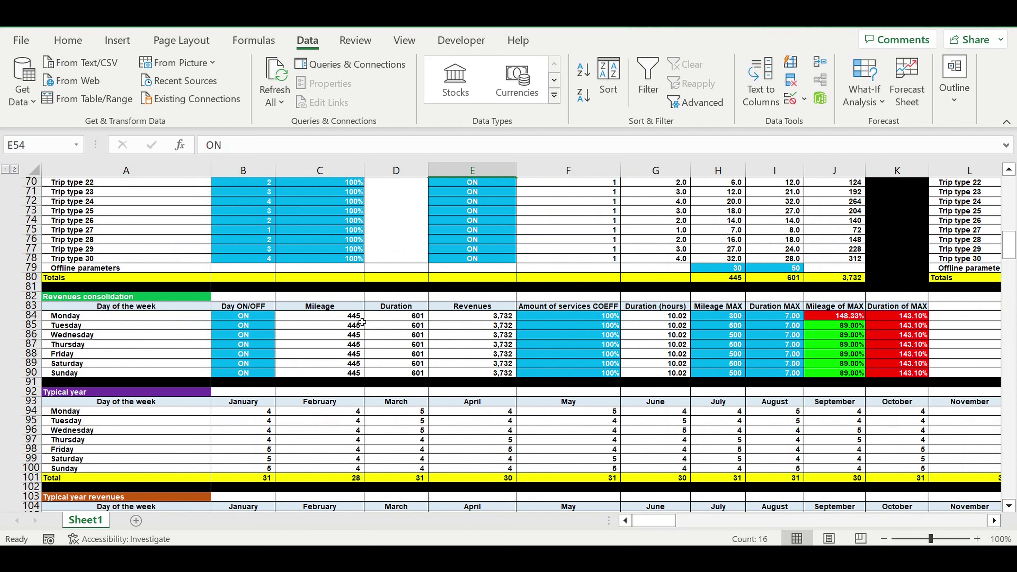
drag(241, 317, 253, 376)
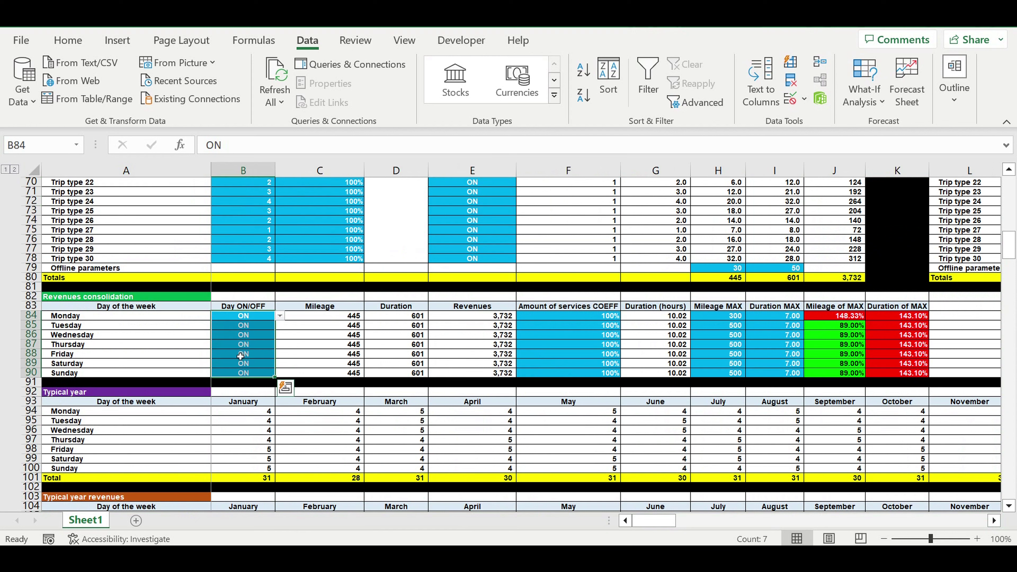
drag(123, 321, 125, 368)
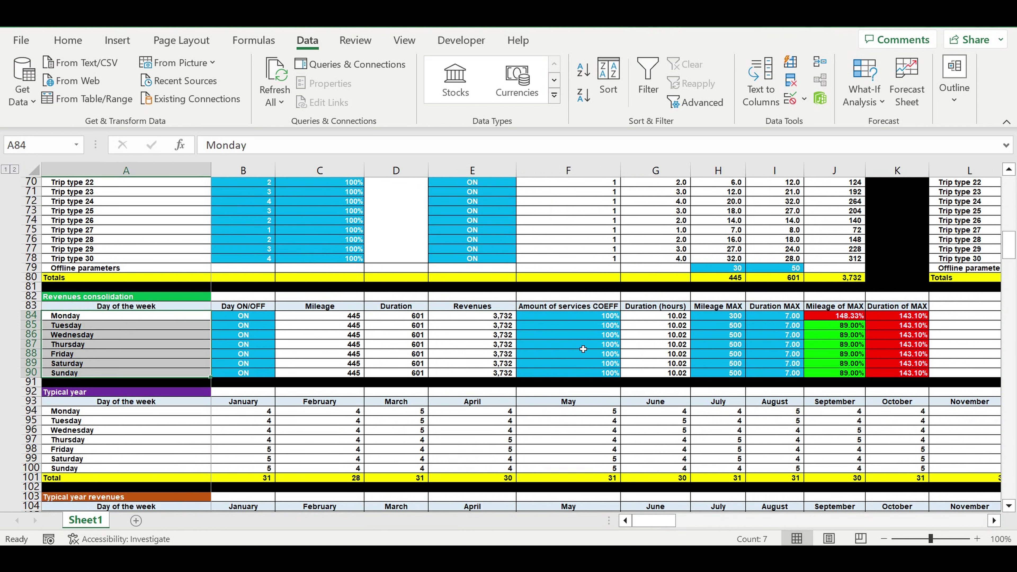
drag(605, 319, 602, 377)
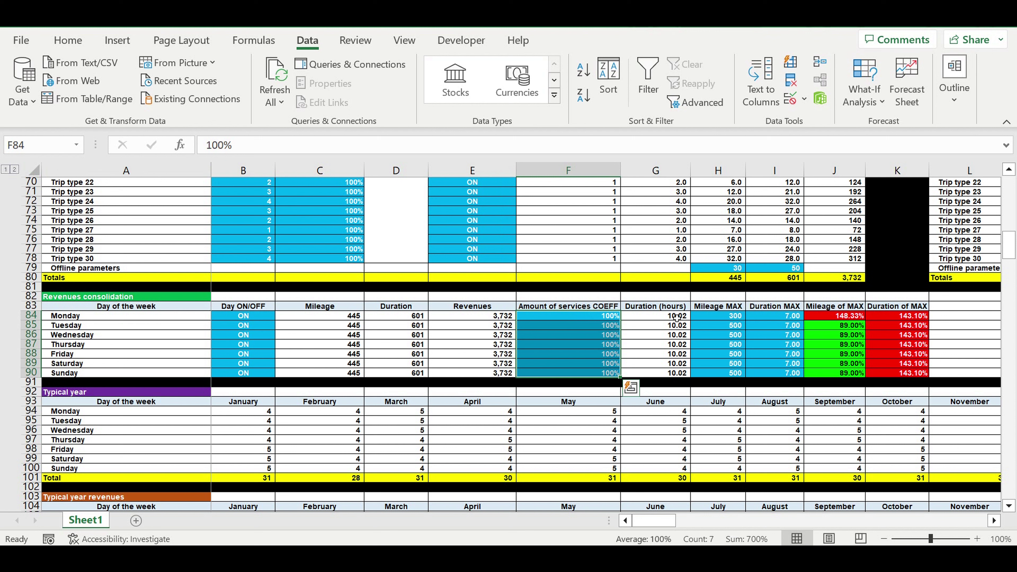
drag(726, 319, 774, 375)
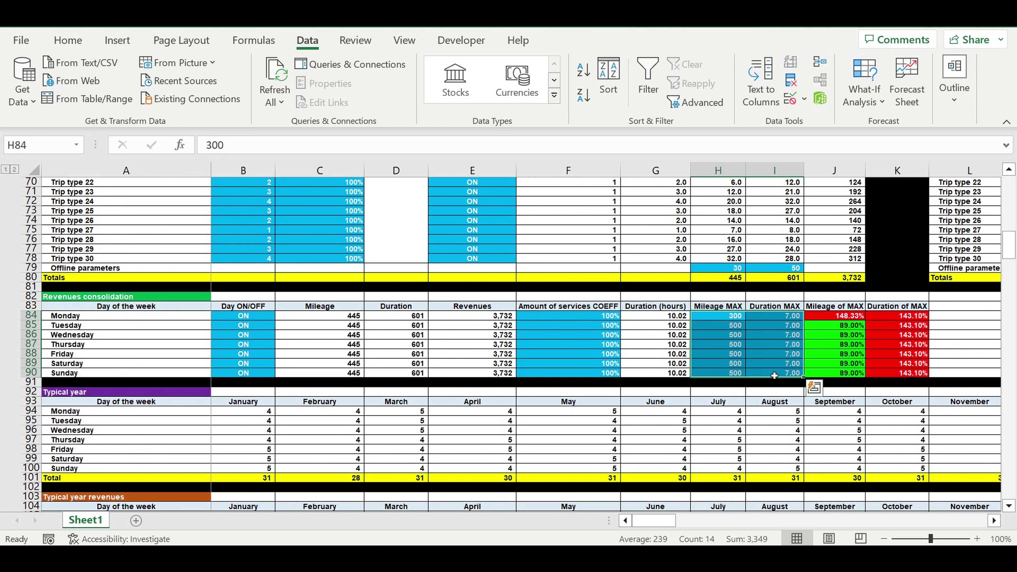
Examine Monday's Mileage MAX and Duration MAX limits and the Duration of MAX formula in the Revenues consolidation table
click(732, 323)
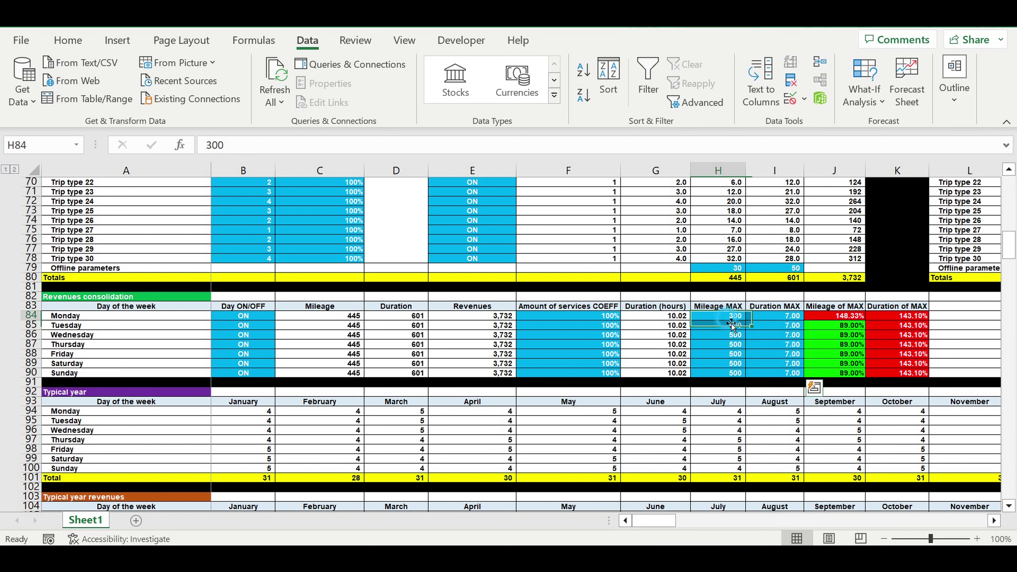
click(773, 319)
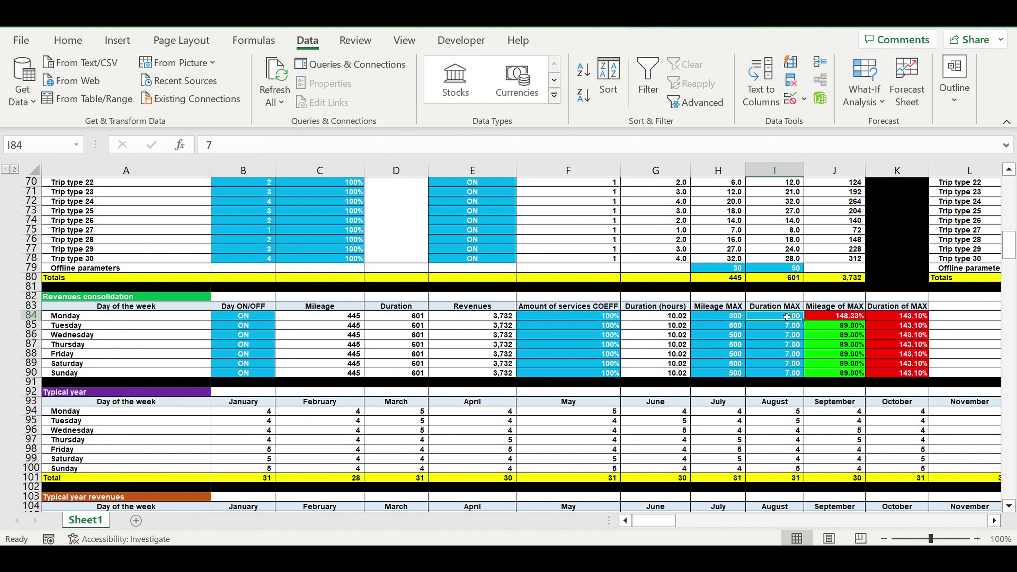
click(717, 317)
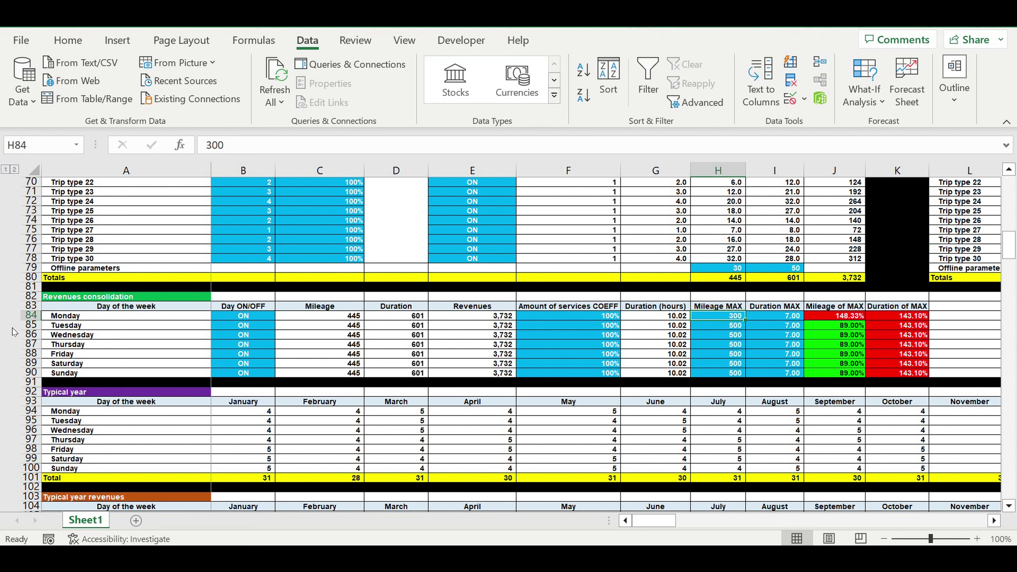
click(58, 320)
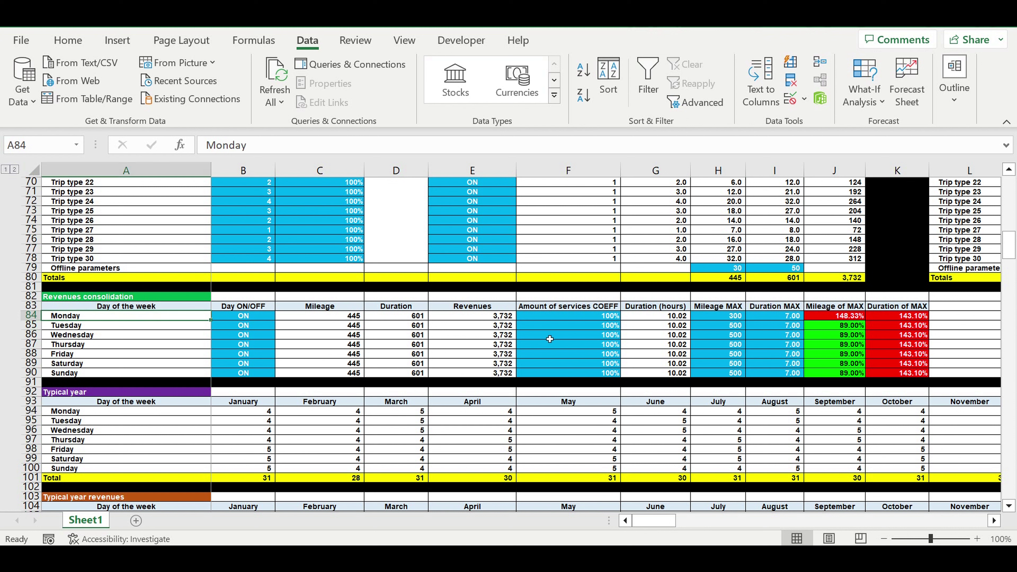
click(773, 319)
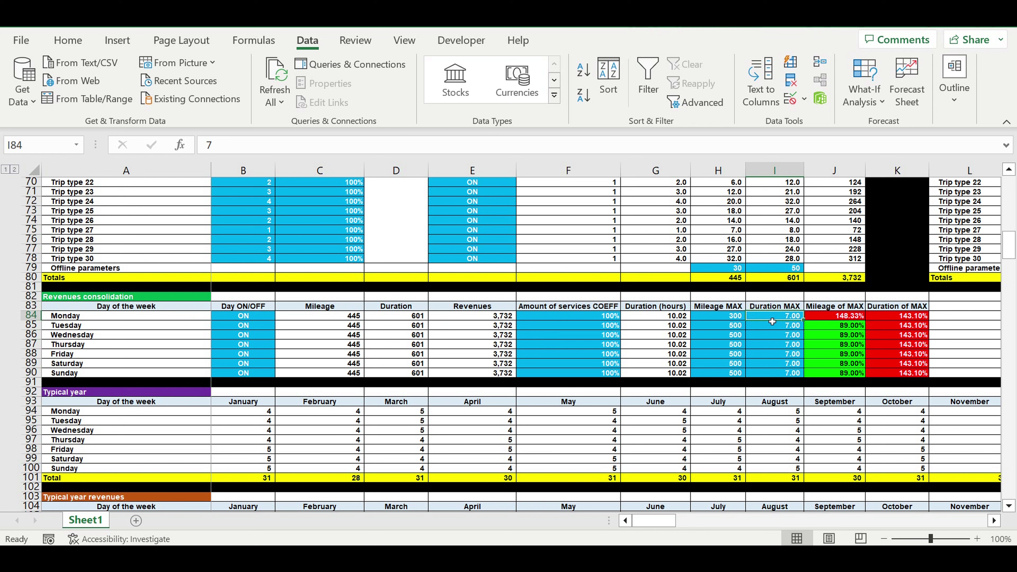
key(Right)
key(Right)
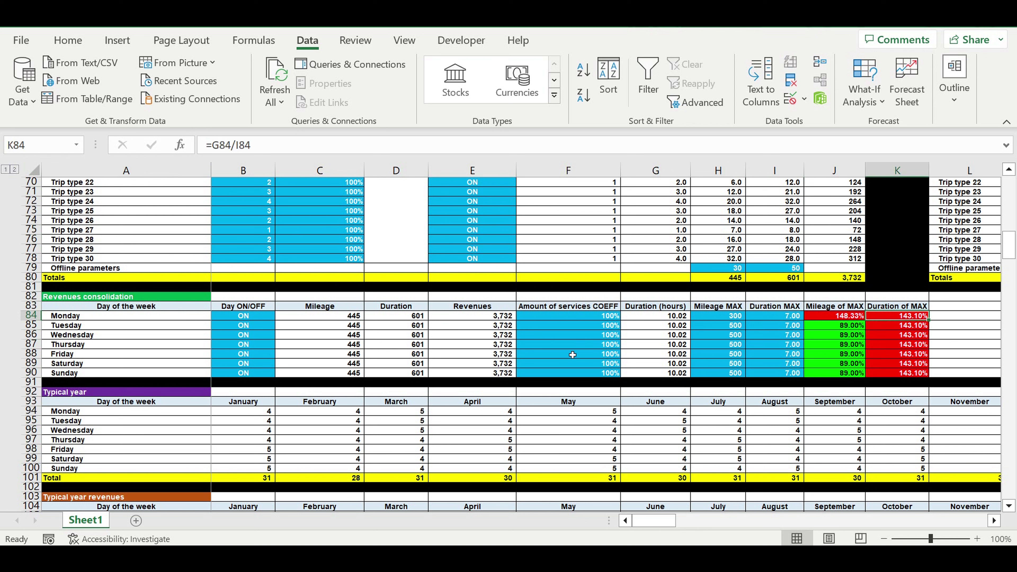
Examine the Year and Month inputs in the Operating activity start section
scroll(573, 354, down, 13)
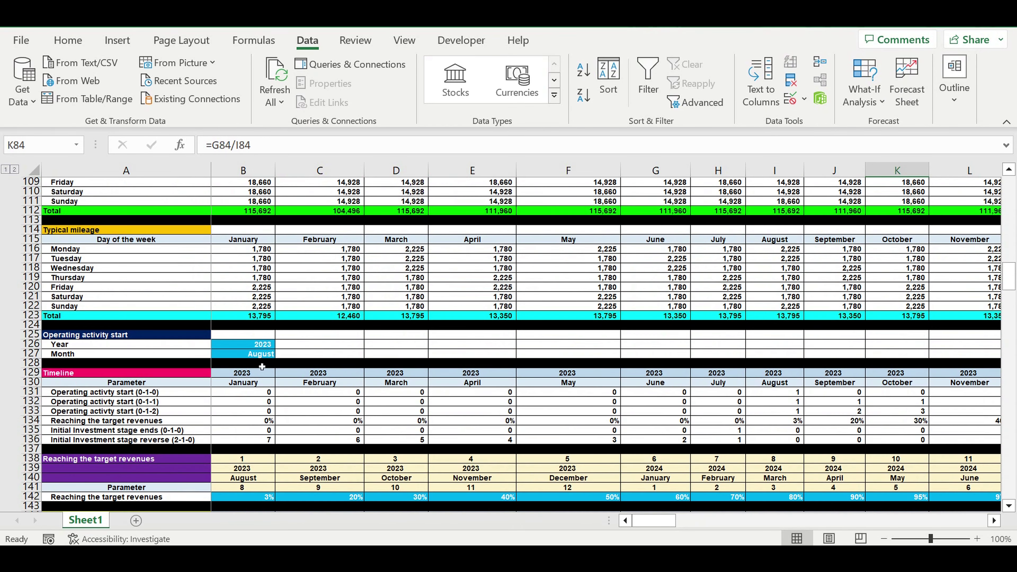
drag(252, 345, 257, 356)
click(261, 344)
click(265, 354)
click(280, 354)
click(279, 354)
click(355, 365)
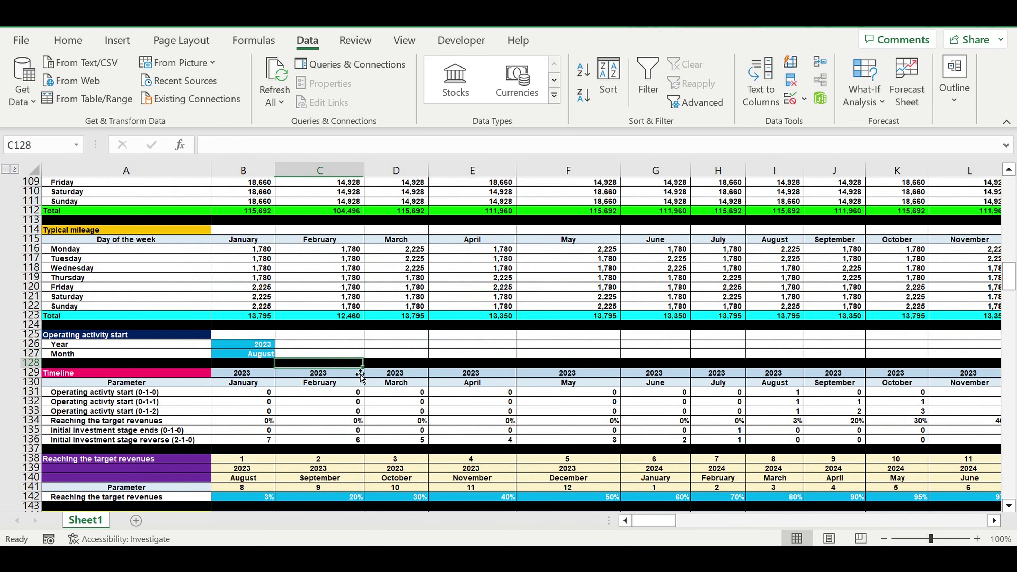
Examine the monthly percentages in the Reaching the target revenues row across all its months
scroll(361, 379, down, 3)
scroll(360, 380, down, 1)
drag(251, 386, 941, 385)
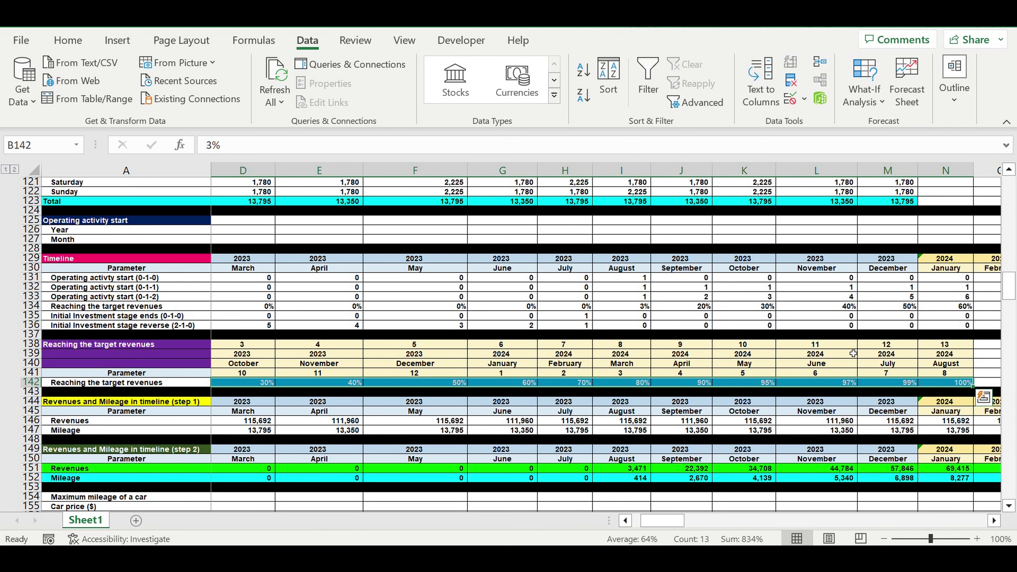
drag(653, 521, 610, 526)
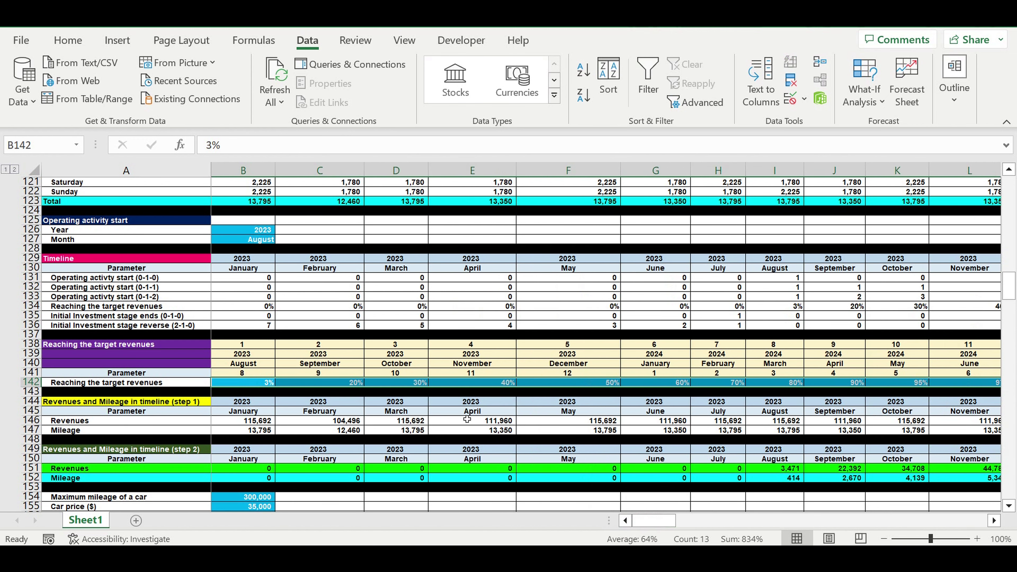
Examine the car inputs for maximum mileage, car price, old car price, downpayment percentage, interest rate and term of loan
scroll(461, 393, down, 4)
scroll(461, 393, down, 3)
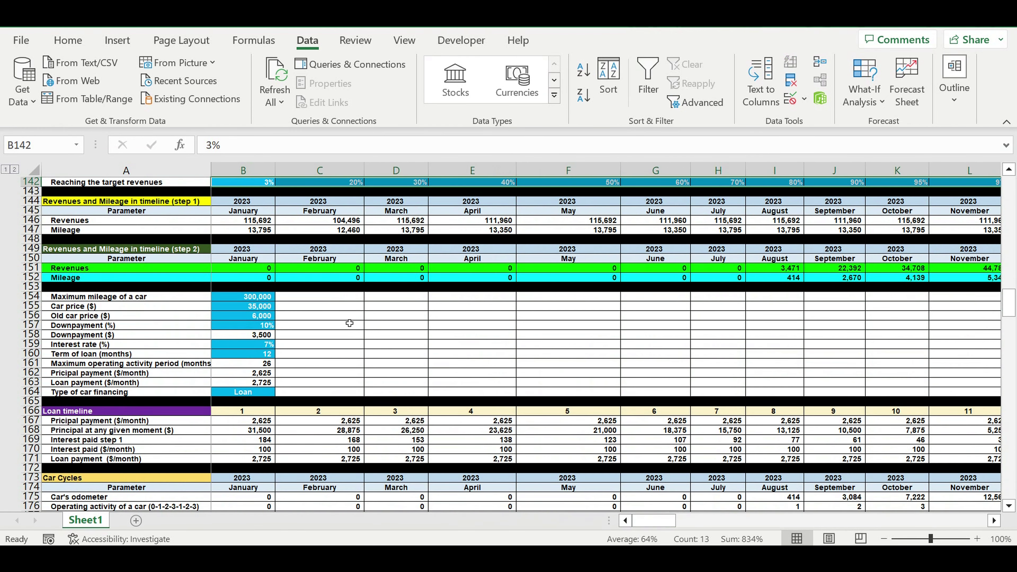
click(251, 300)
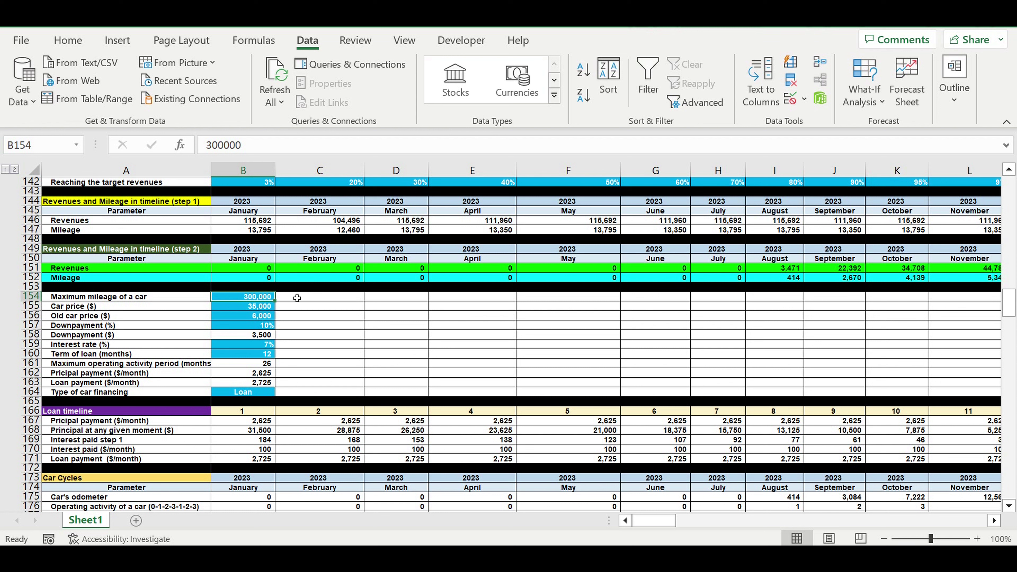
click(268, 308)
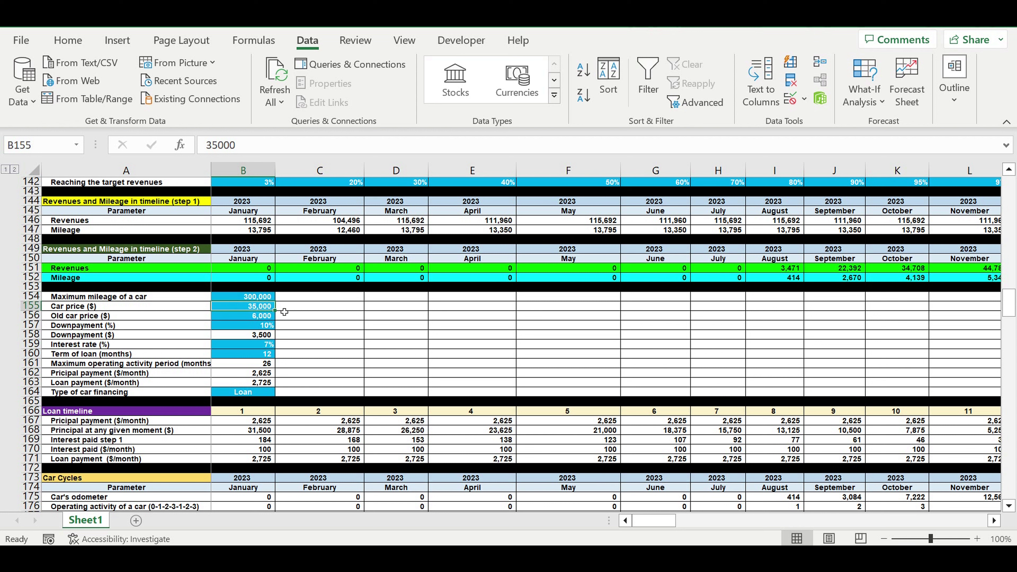
click(264, 319)
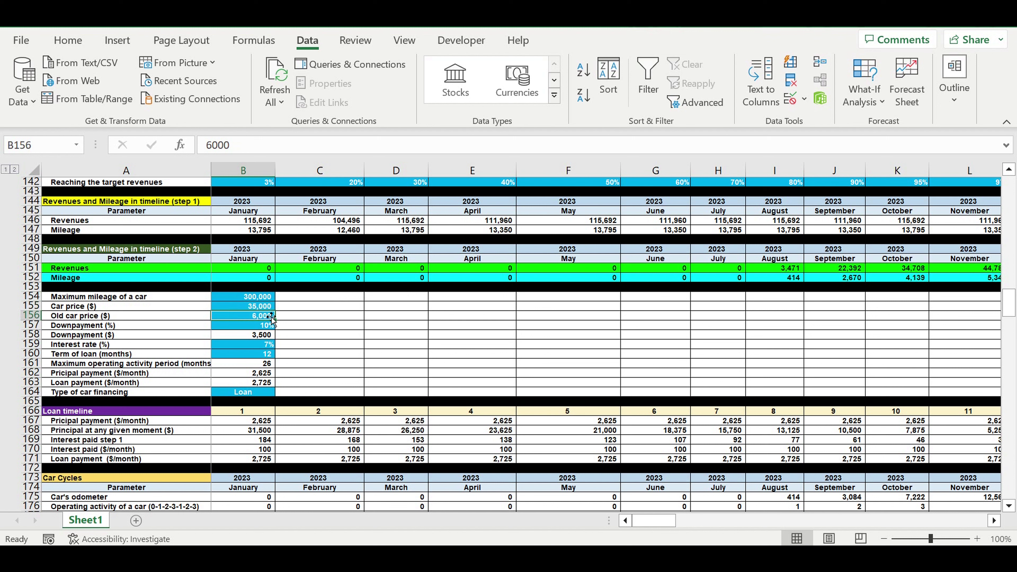
click(259, 328)
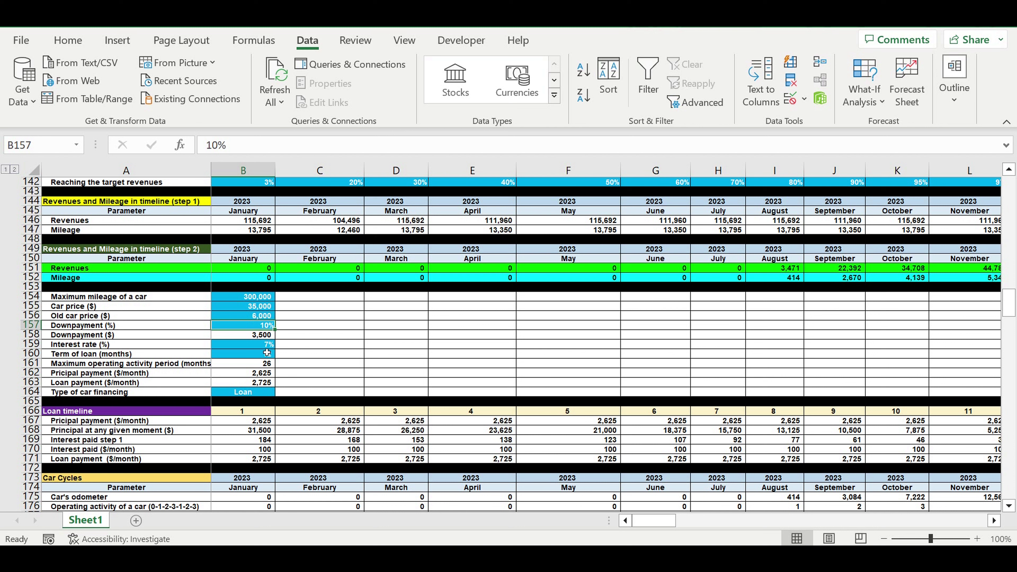
click(241, 345)
click(244, 356)
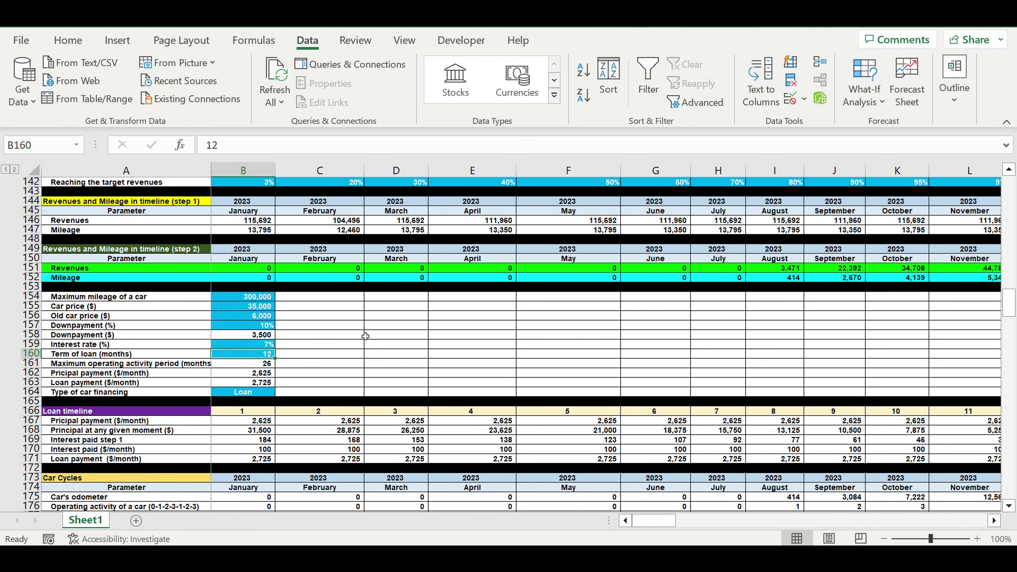
Show the available options for the Type of car financing input
scroll(366, 336, down, 3)
click(252, 308)
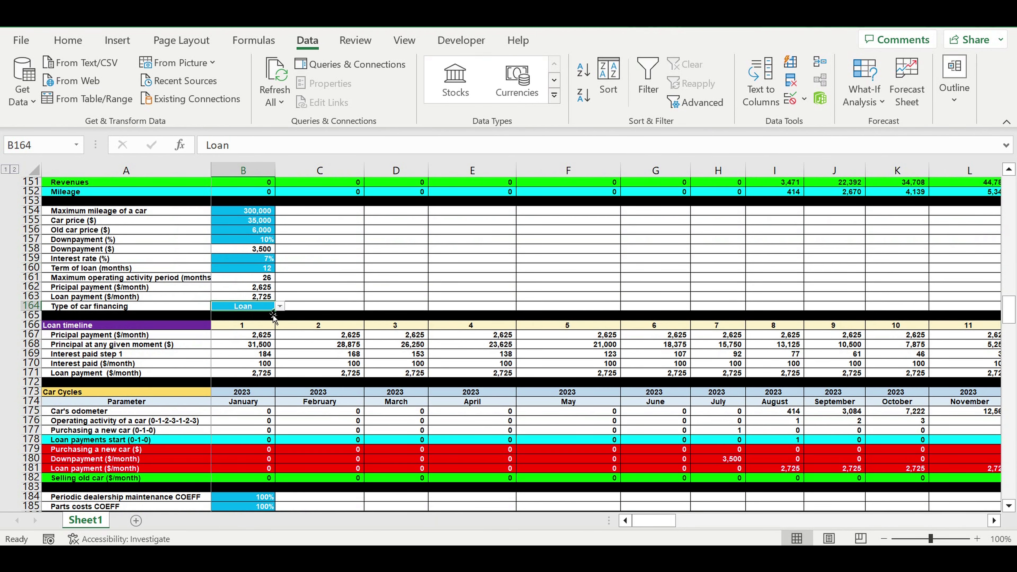
click(279, 306)
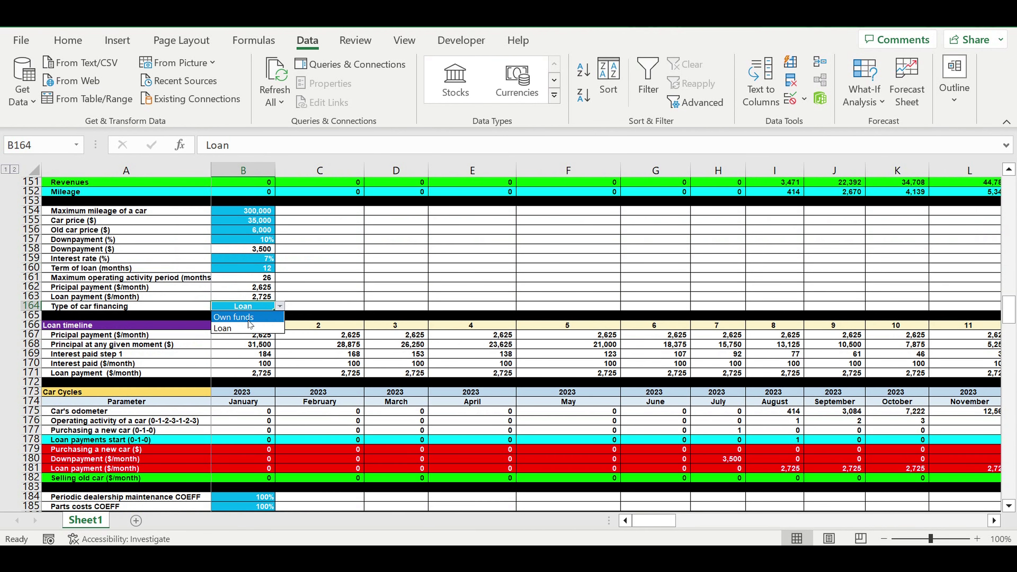
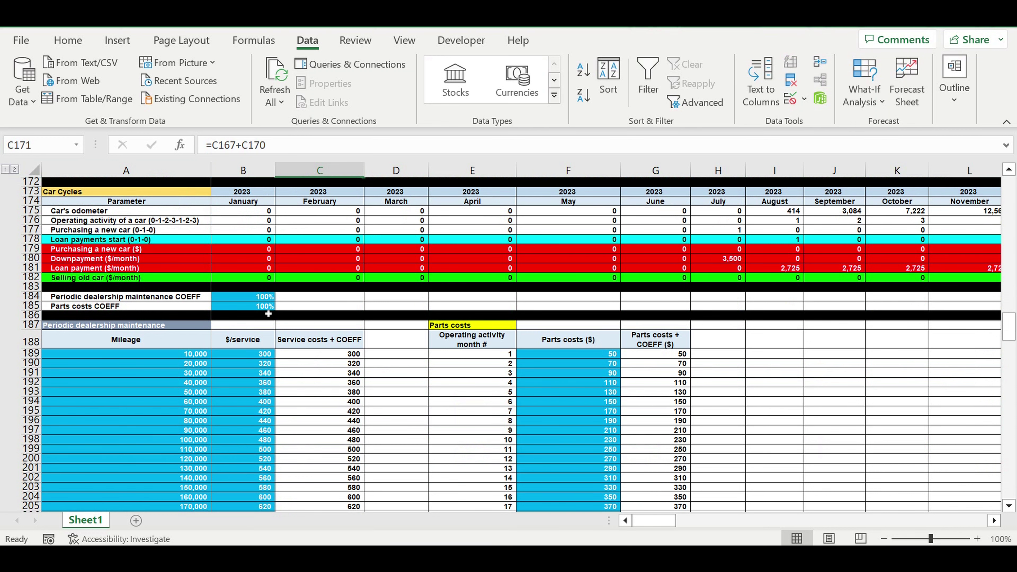
Examine the Mileage intervals and $/service costs in the Periodic dealership maintenance table
scroll(293, 338, down, 2)
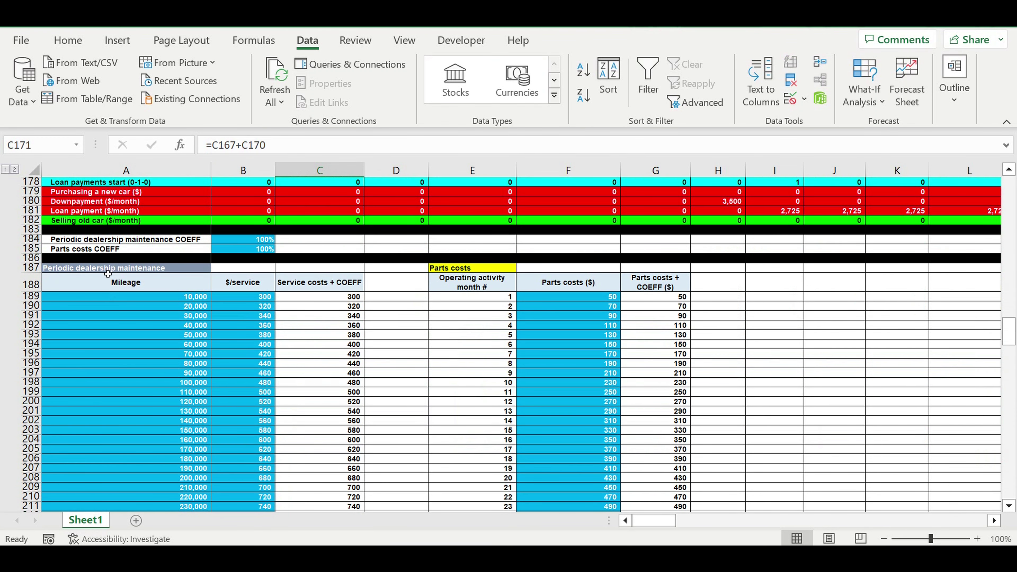
drag(192, 296, 178, 494)
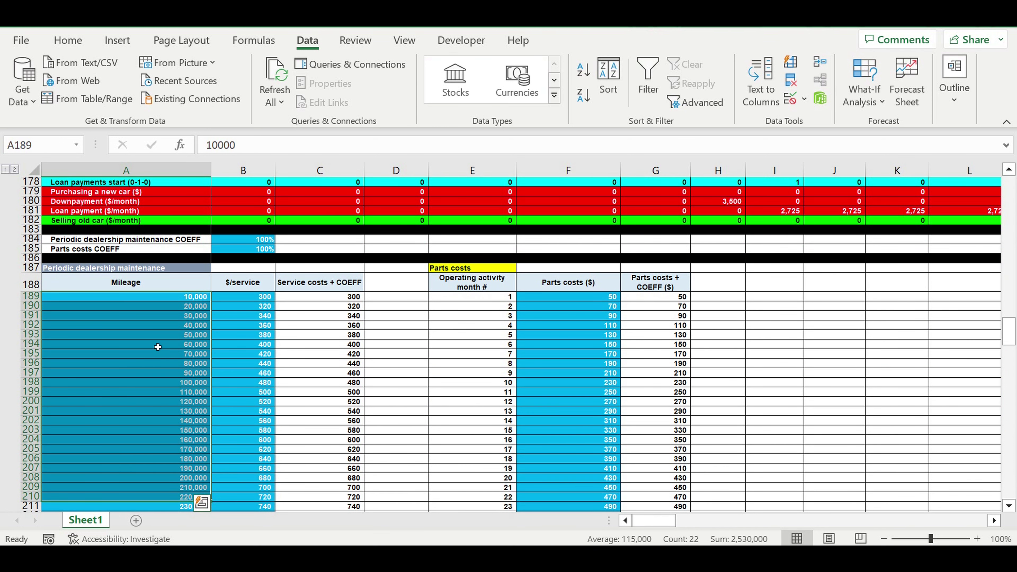
drag(258, 297, 252, 487)
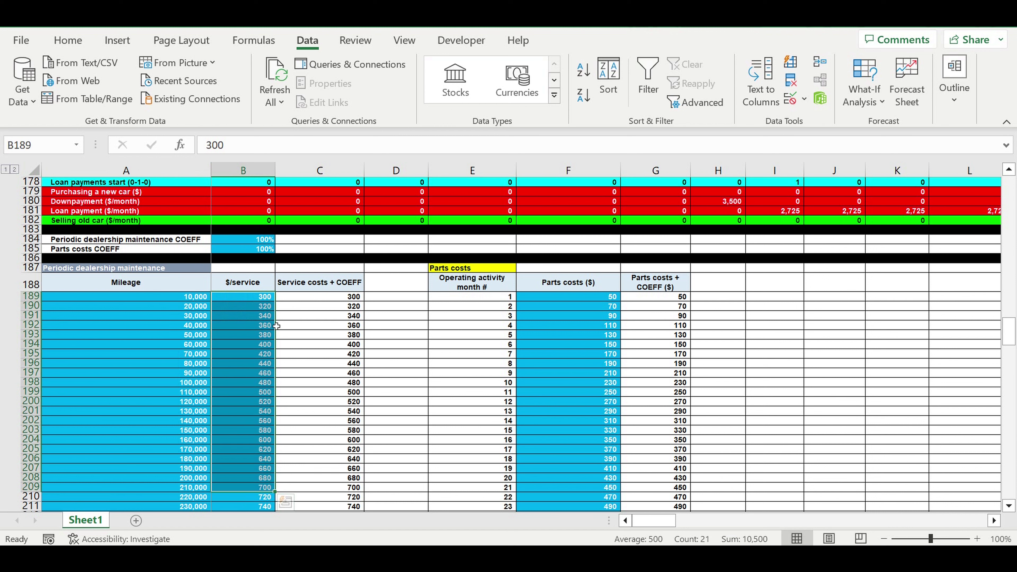
click(260, 316)
click(182, 320)
drag(181, 322, 181, 487)
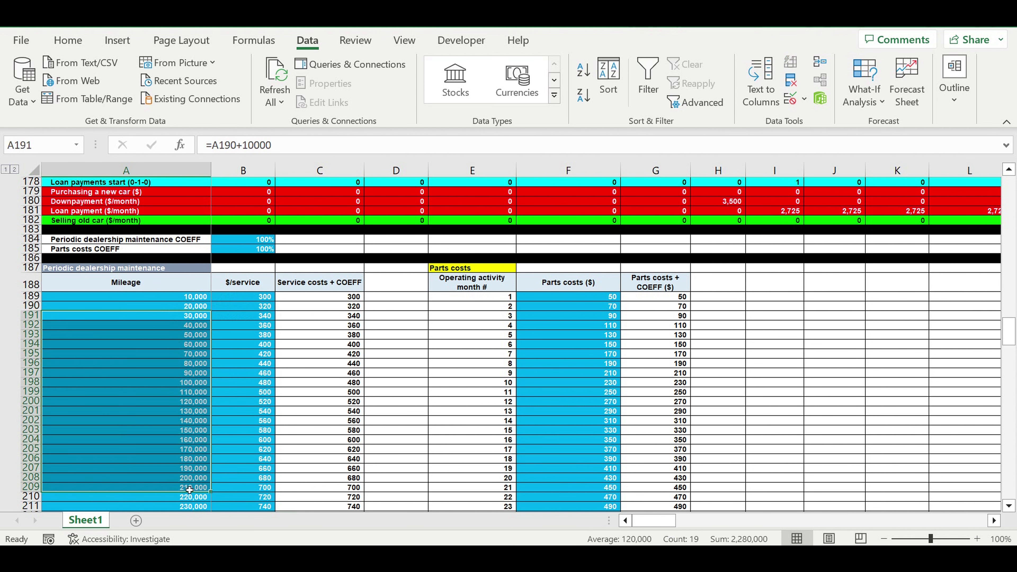
click(171, 355)
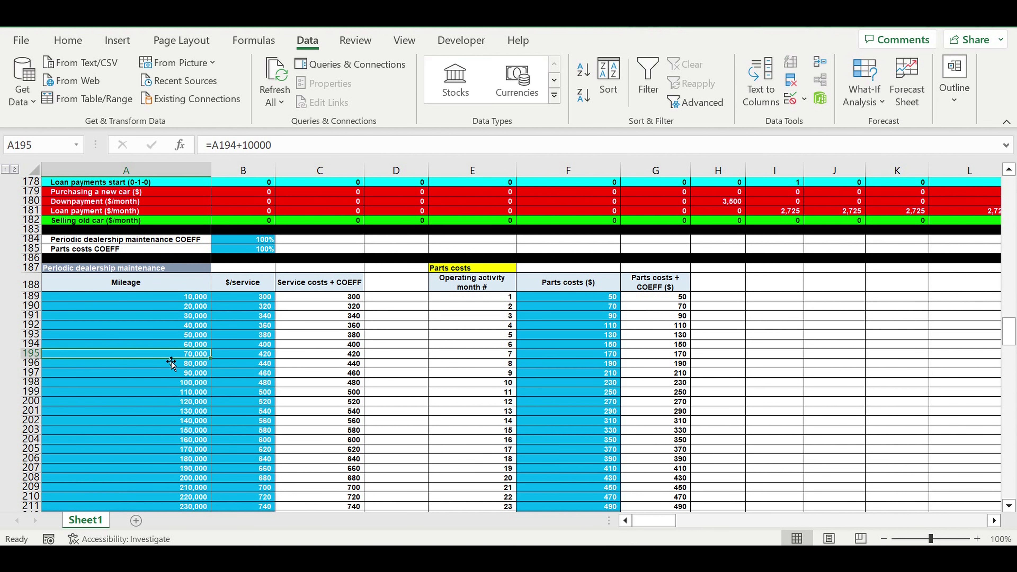
Examine the operating activity months and their Parts costs ($) inputs in the Parts costs table
click(467, 271)
drag(500, 298, 568, 477)
drag(500, 300, 501, 509)
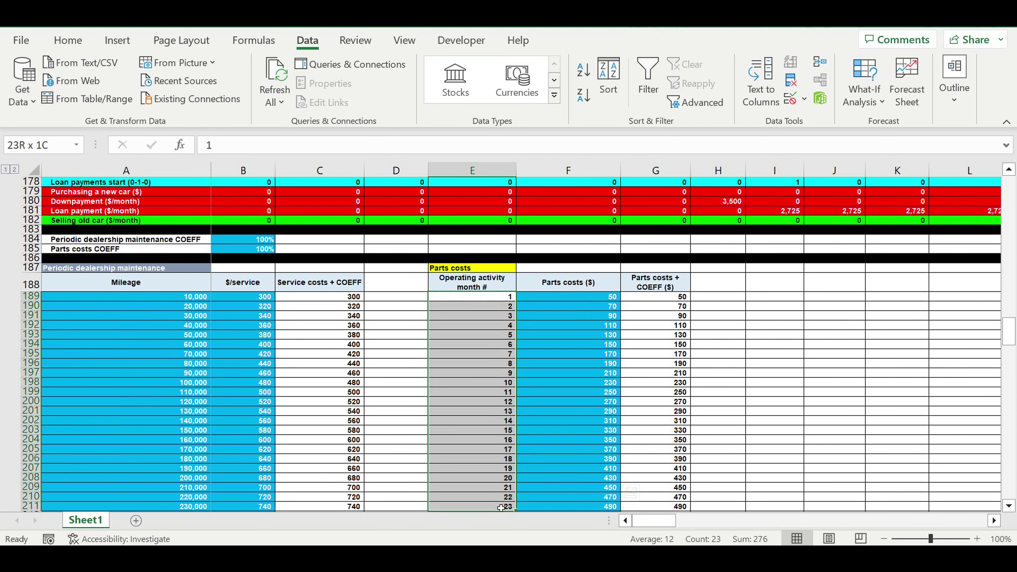
click(596, 300)
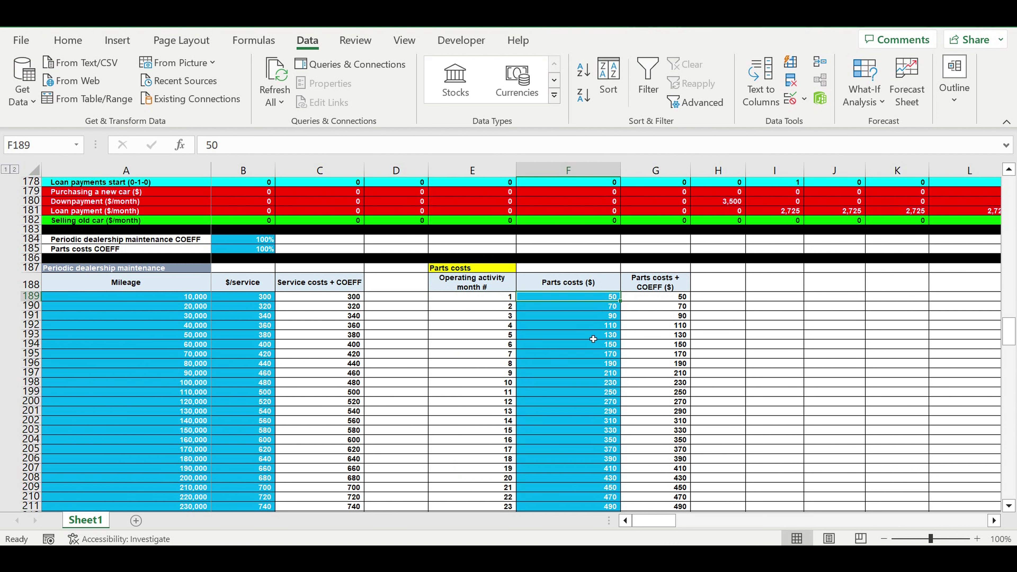
click(492, 299)
drag(496, 358, 501, 487)
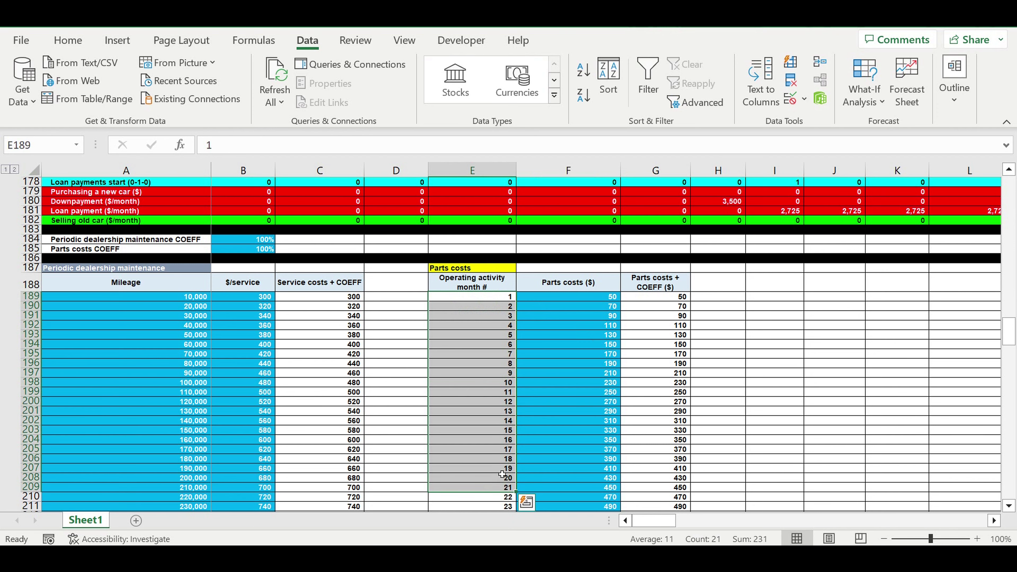
Examine the Primary investment plan's item names, monthly amounts from May to July, and the August operating activity start column
scroll(501, 401, down, 3)
scroll(508, 356, down, 3)
scroll(508, 357, down, 20)
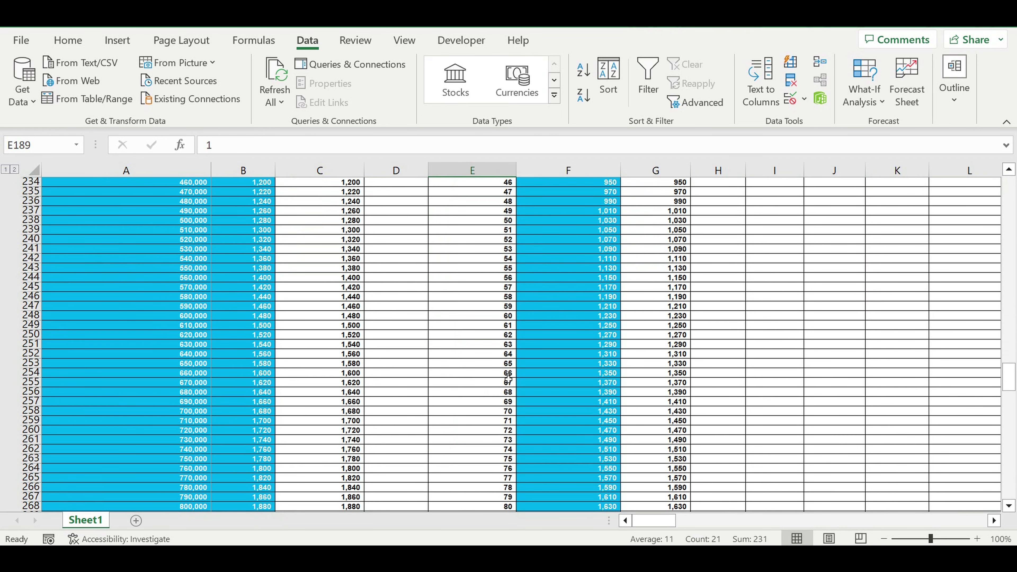
scroll(505, 387, down, 20)
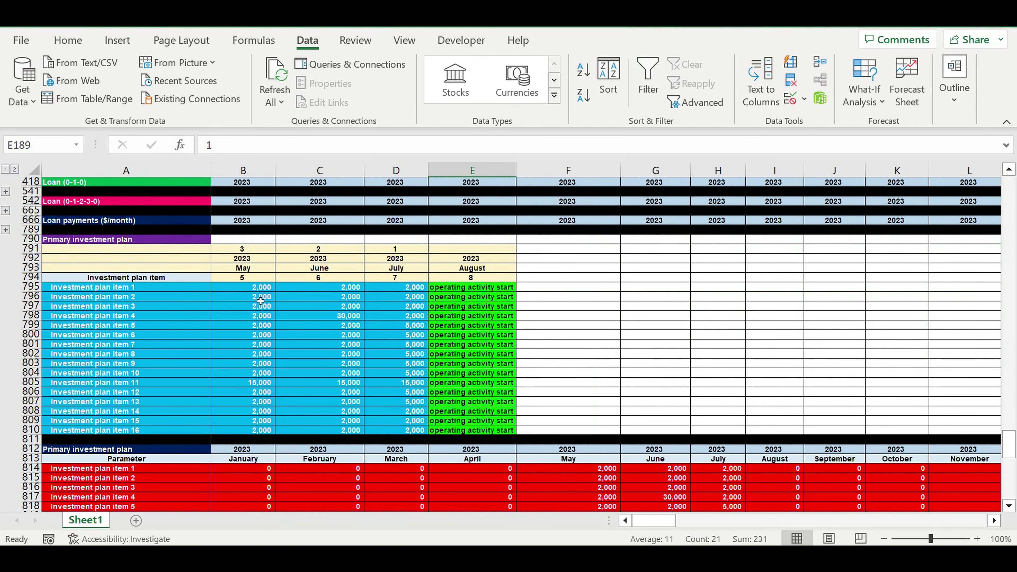
drag(128, 289, 396, 436)
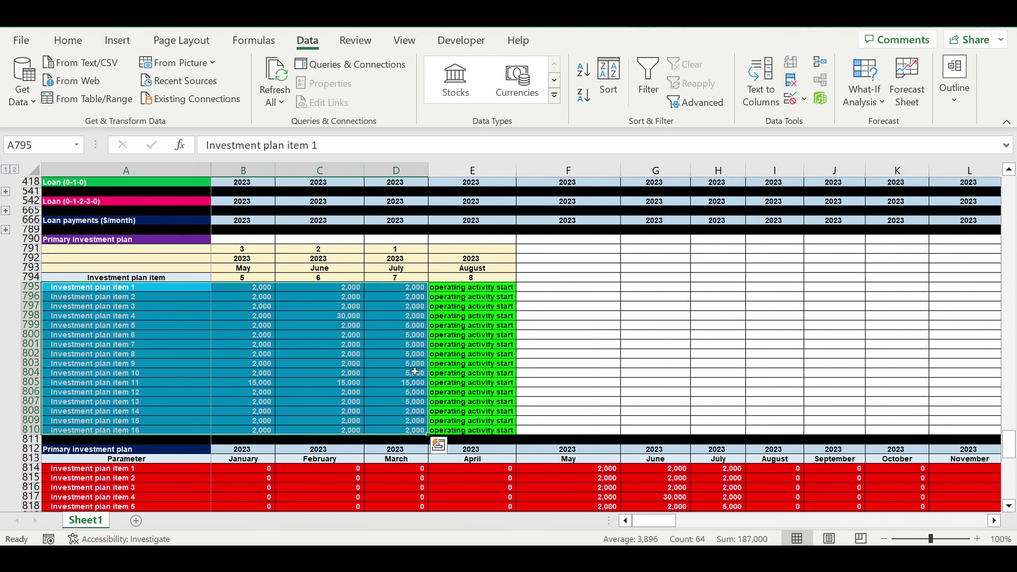
click(409, 353)
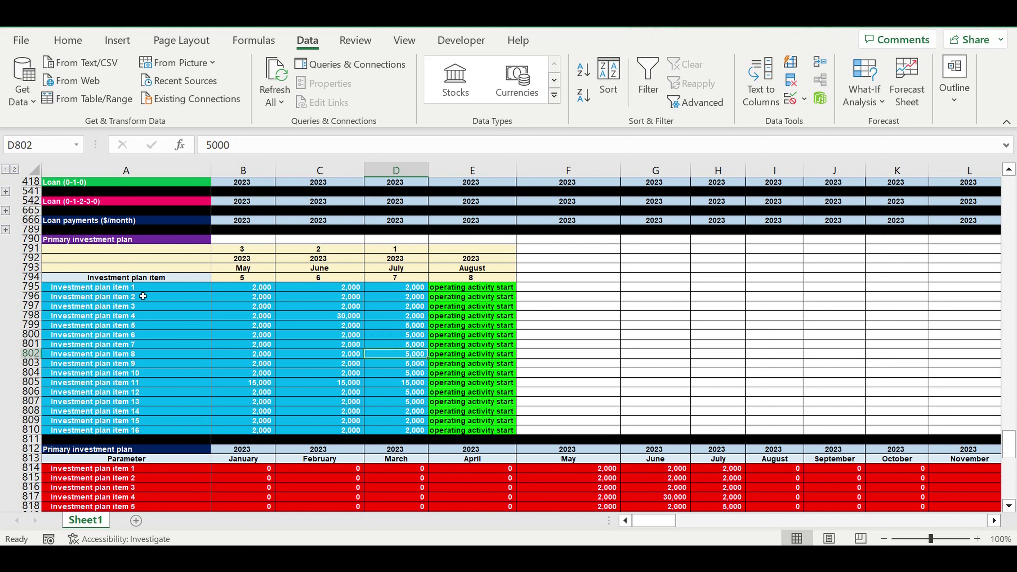
drag(487, 258, 491, 439)
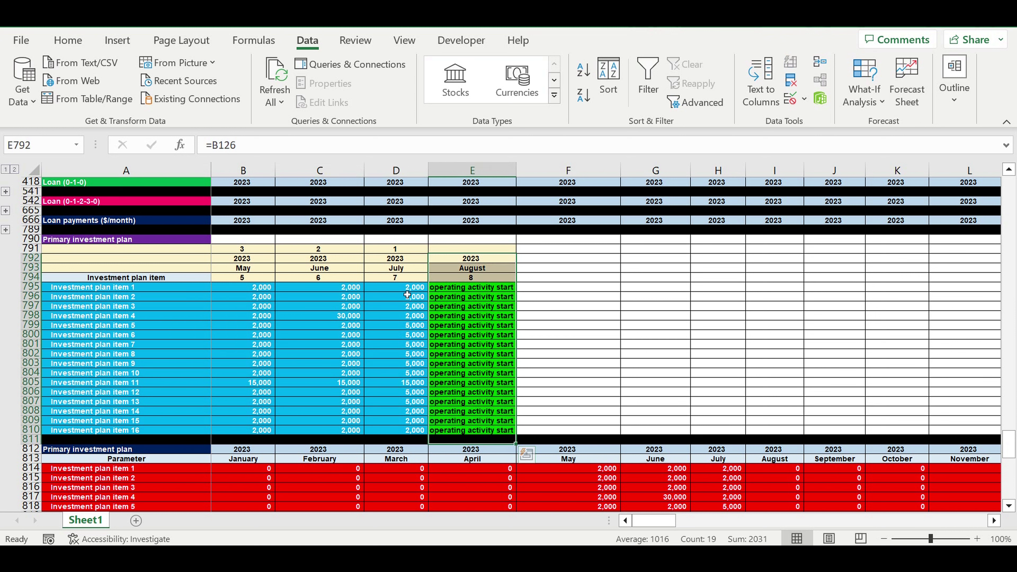
drag(122, 288, 122, 430)
drag(251, 289, 408, 437)
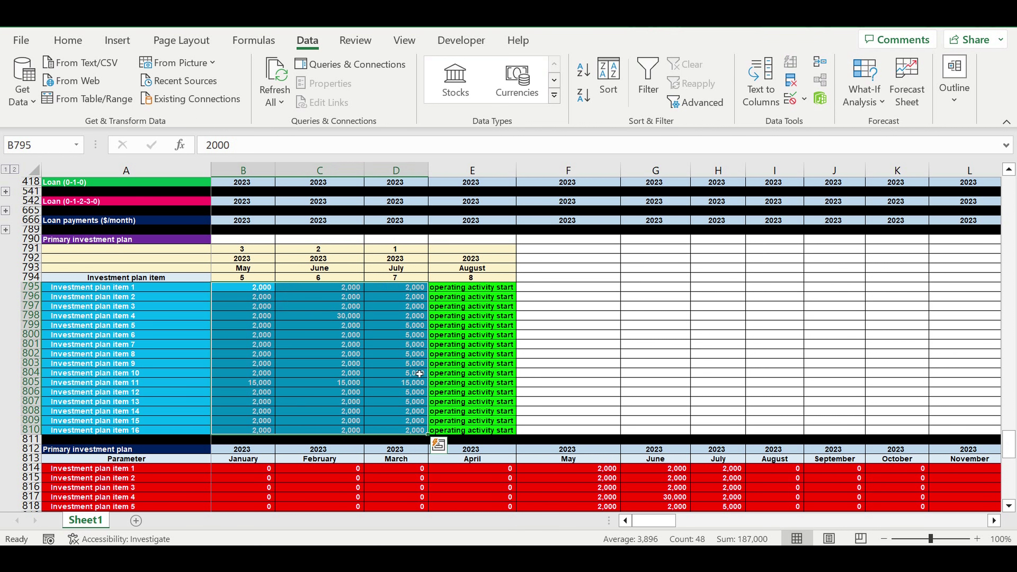
Examine the Fixed costs table's item names and their monthly amounts from January to December of the typical year
scroll(406, 360, down, 10)
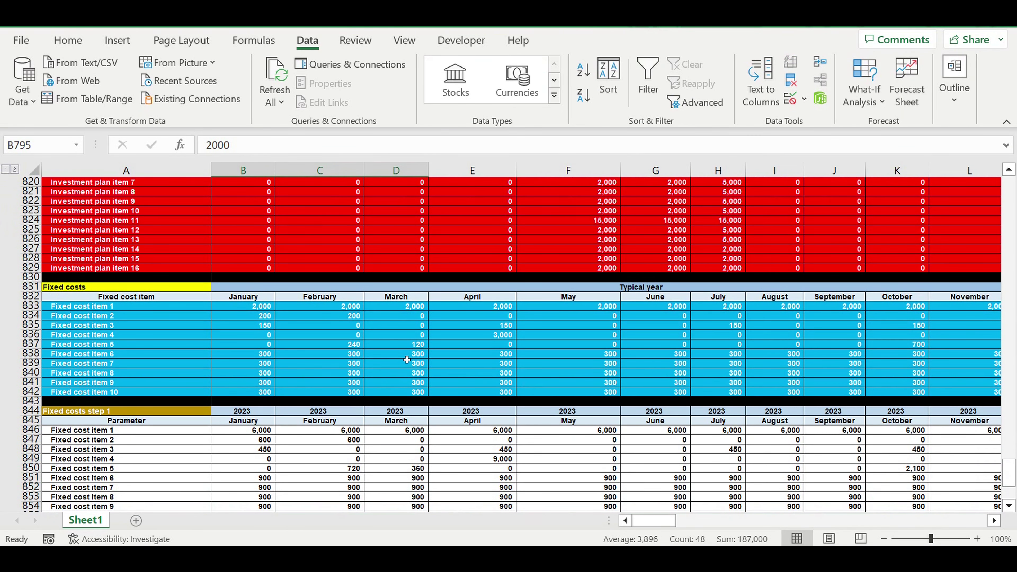
click(242, 335)
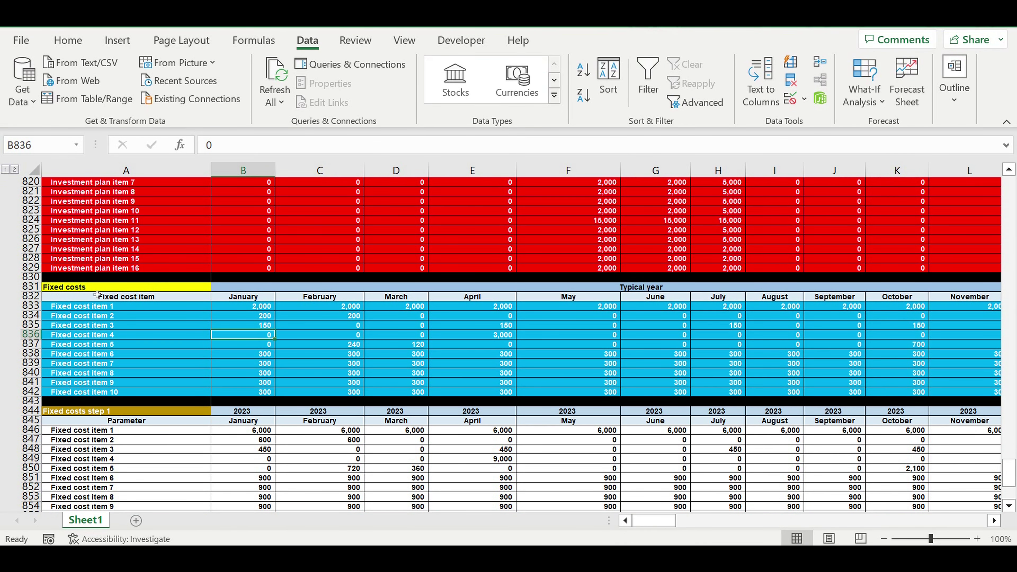
click(82, 287)
drag(82, 309, 95, 398)
drag(241, 308, 733, 398)
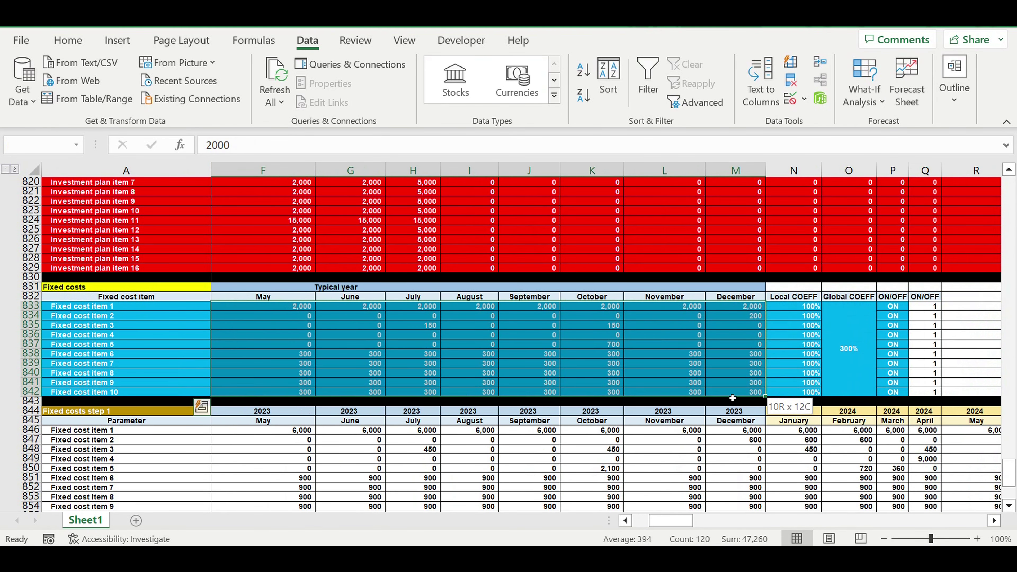
click(686, 346)
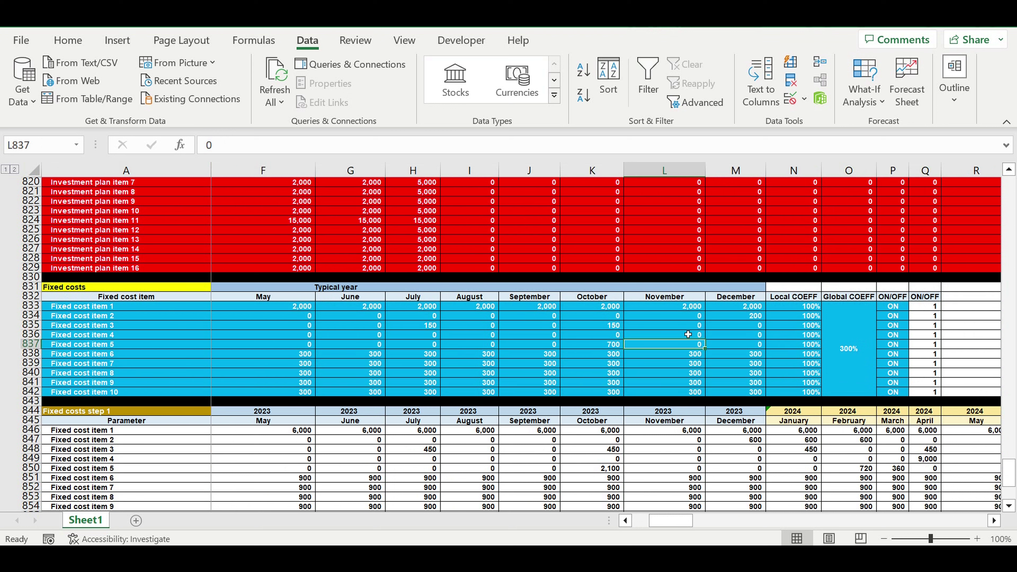
drag(749, 309, 265, 392)
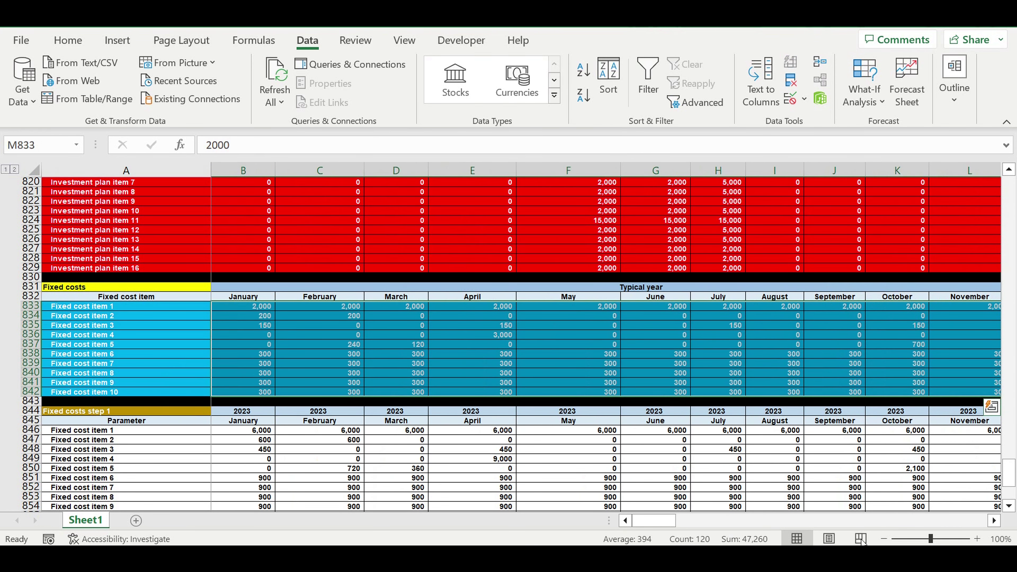
Examine the Local COEFF, Global COEFF and ON/OFF inputs of the Fixed costs table
click(995, 521)
click(995, 520)
drag(689, 307, 746, 378)
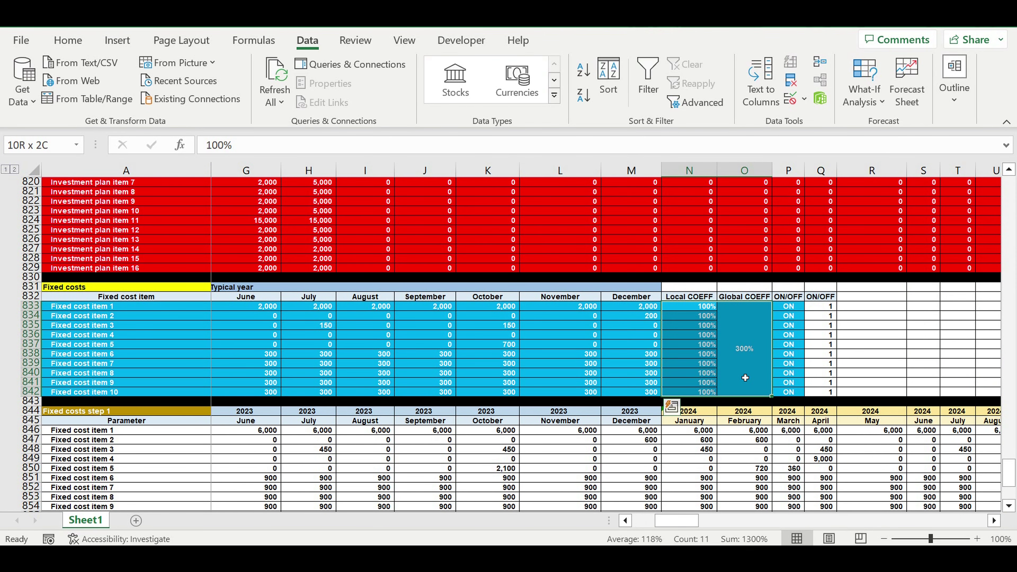
click(132, 326)
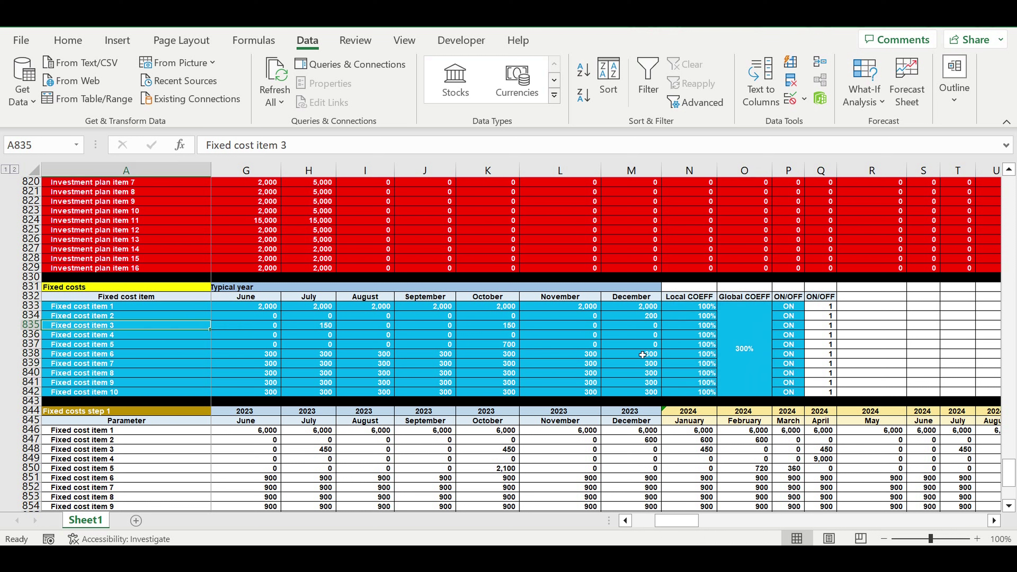
click(800, 319)
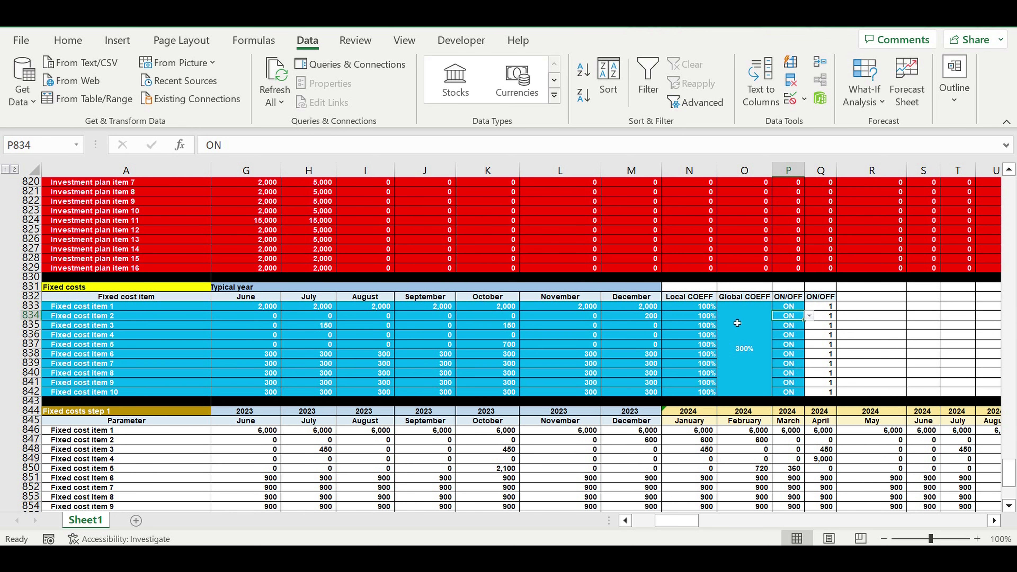
Enter the heading "Gasoline costs" in cell A870, below the Fixed costs ($/month) table
drag(677, 520, 602, 519)
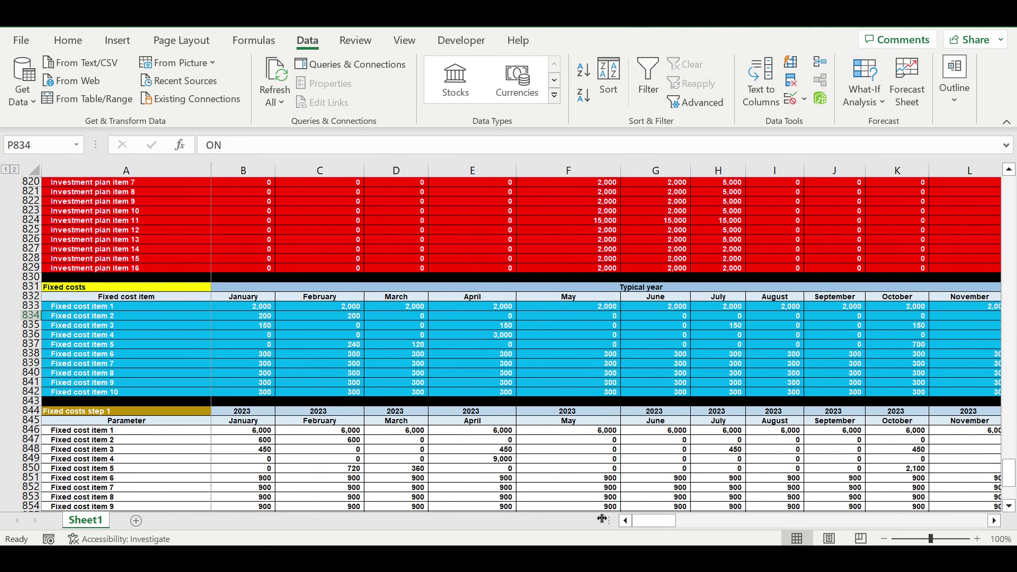
scroll(496, 405, down, 5)
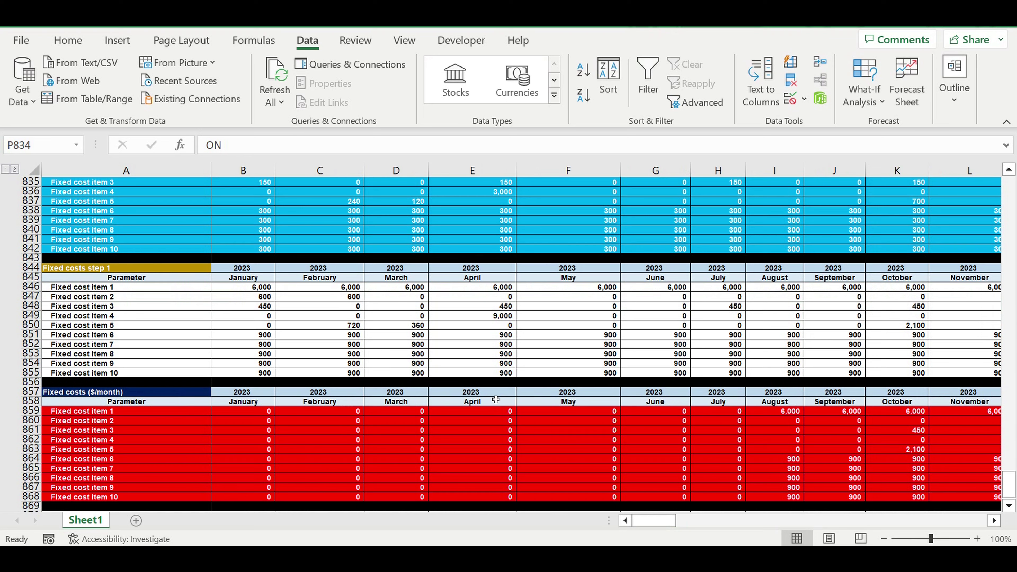
scroll(496, 400, down, 4)
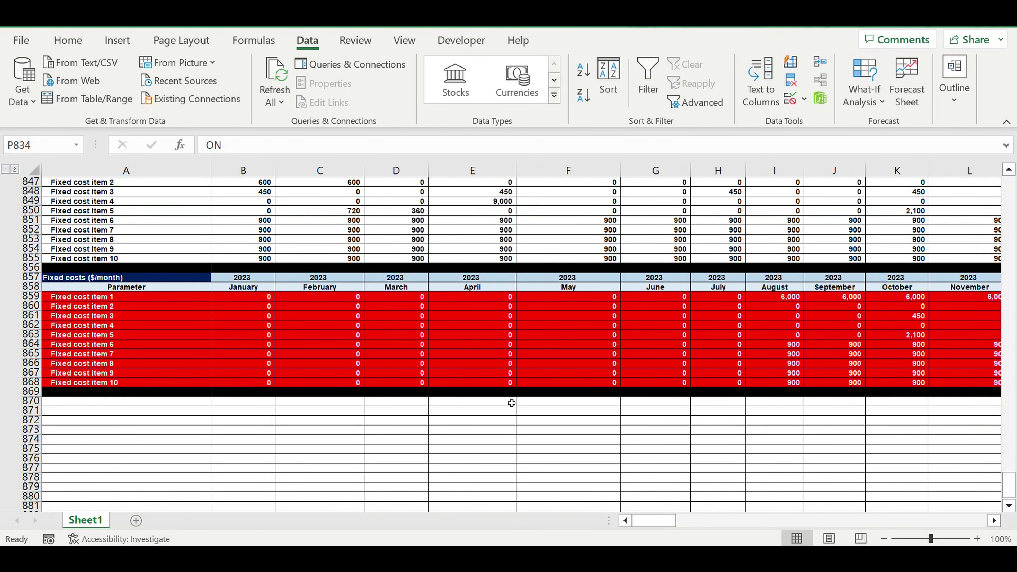
click(78, 405)
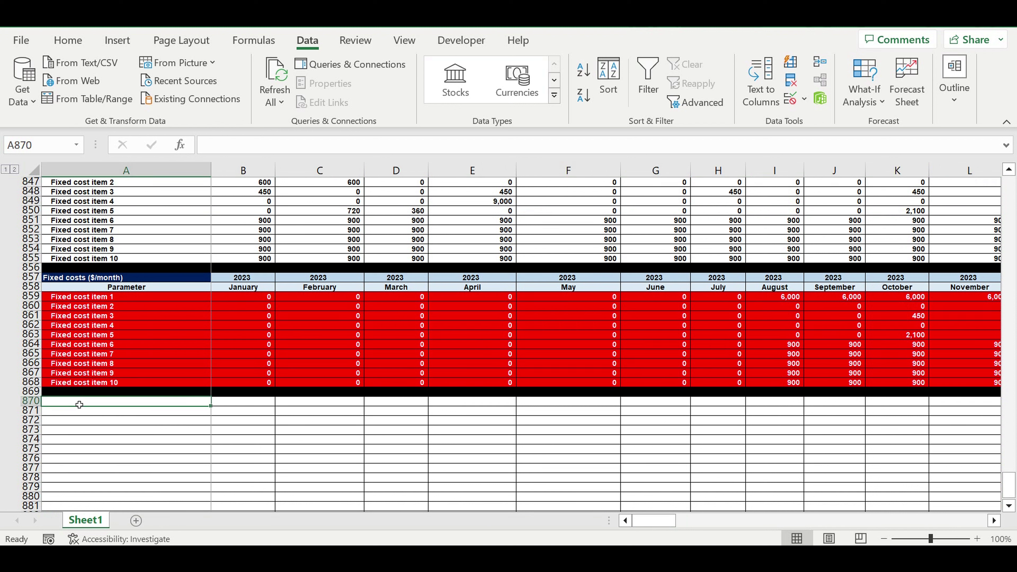
text(G)
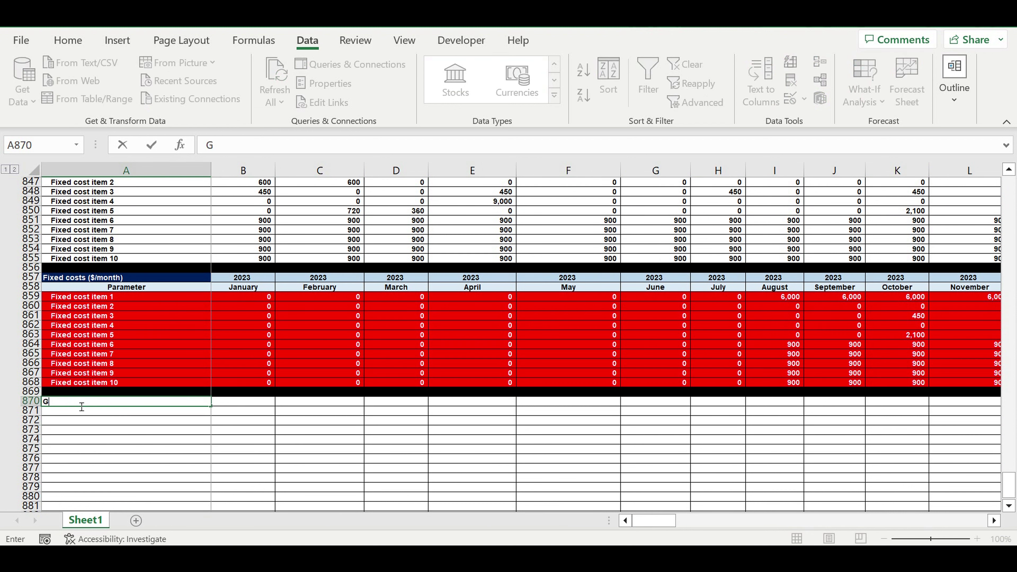
text(asoline costs)
key(Return)
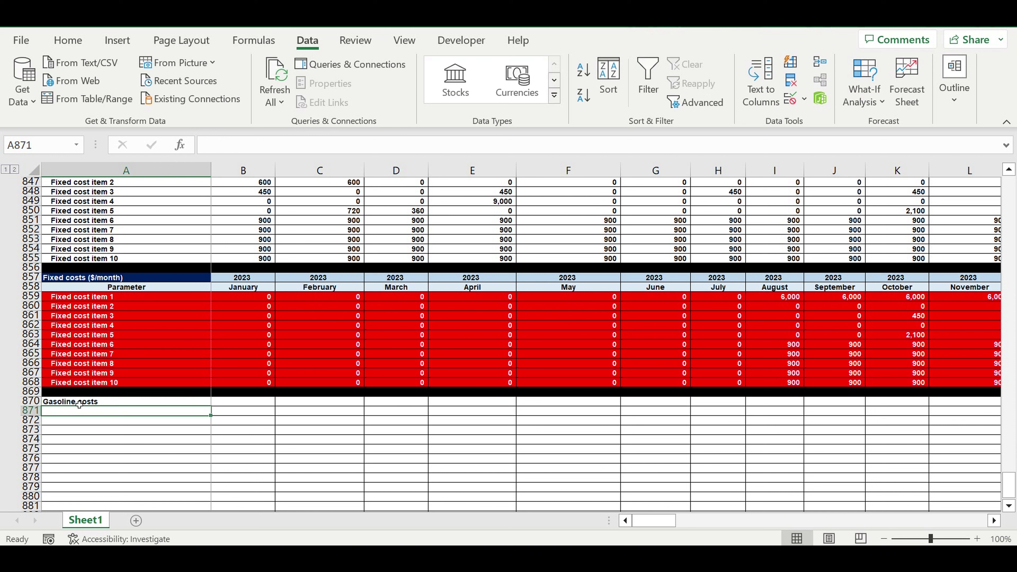
Fill the Gasoline costs heading cell with yellow
click(76, 401)
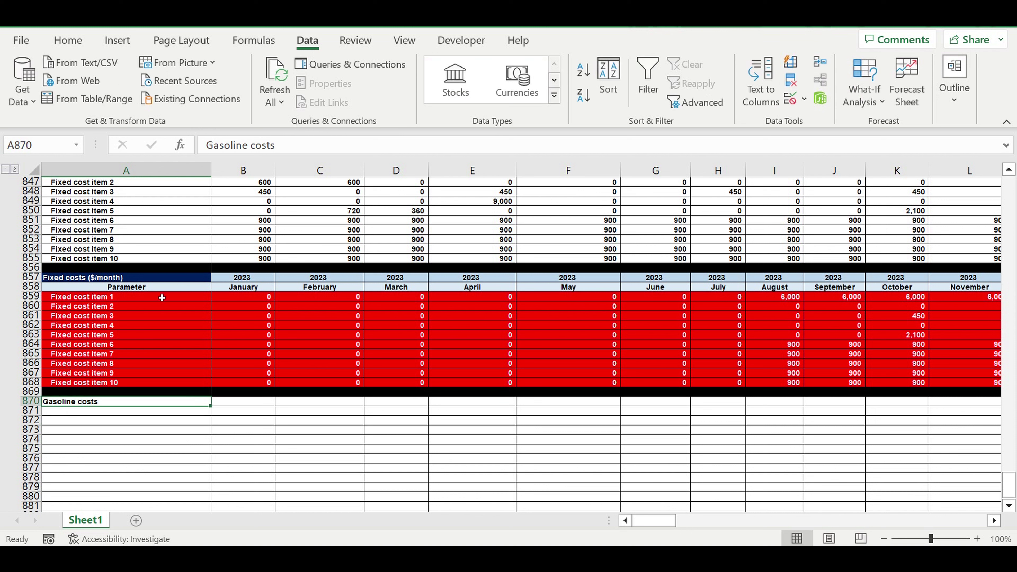
click(68, 40)
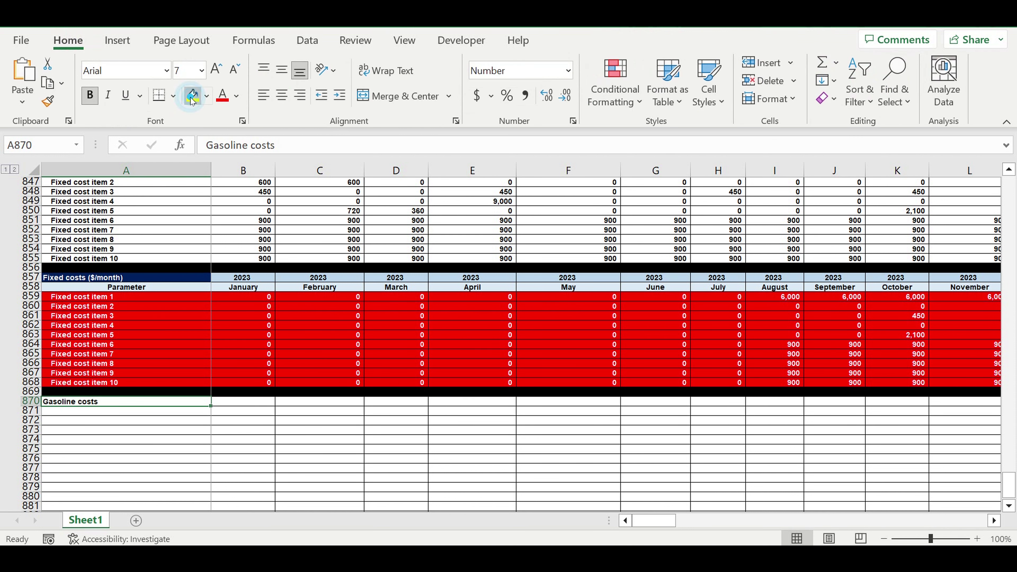
click(192, 95)
click(164, 469)
Enter the label "Price of Gasoline ($/gallon)" in A871, directly under the Gasoline costs heading
click(202, 412)
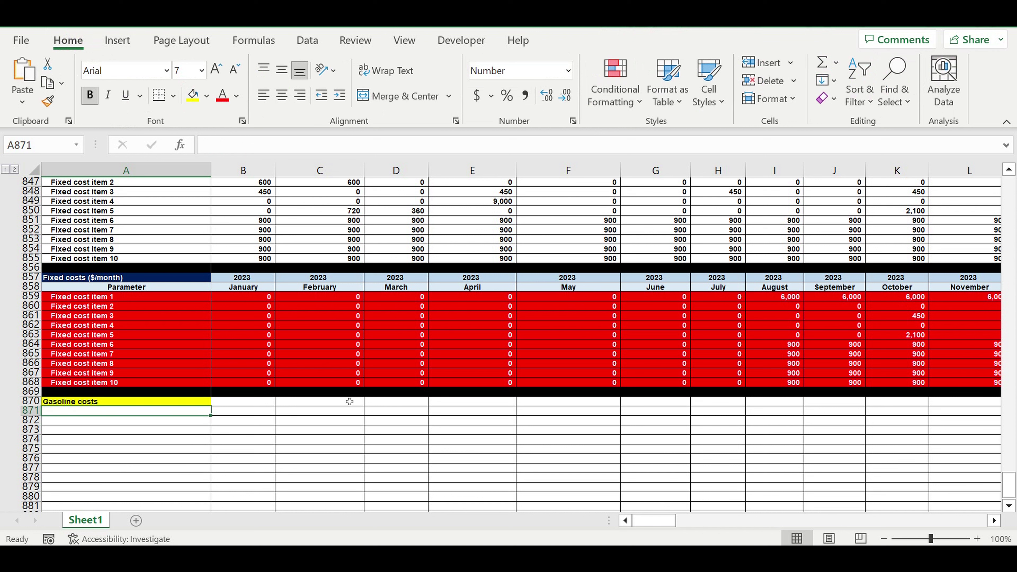
text(Pr)
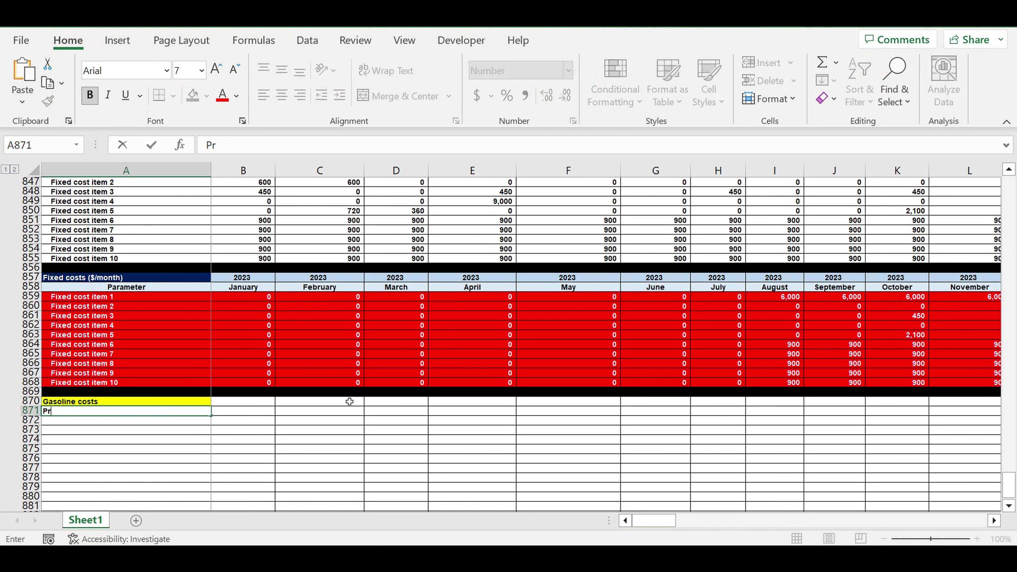
text(ice of Gasoline ($)
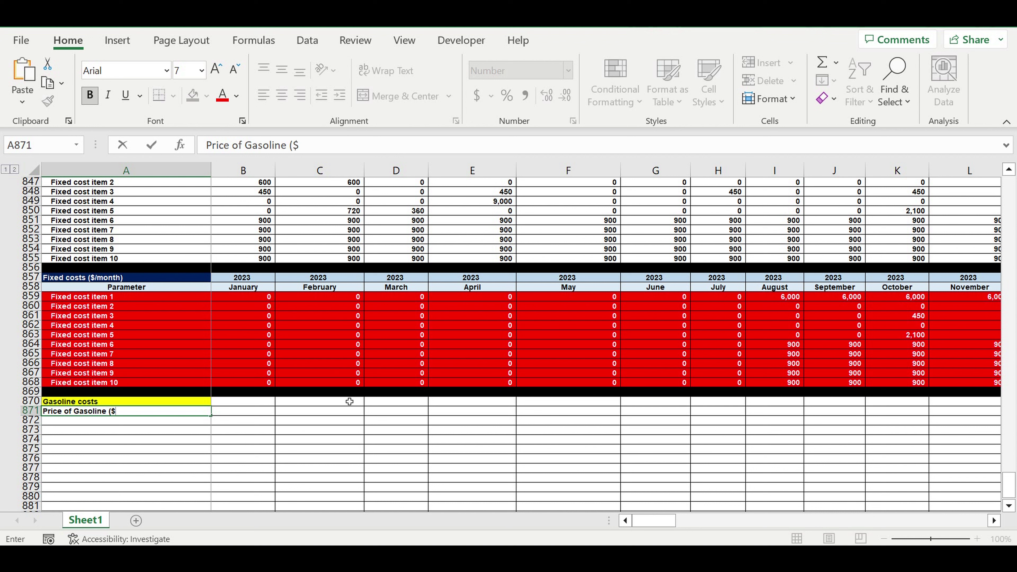
text(/gallon)
key(Return)
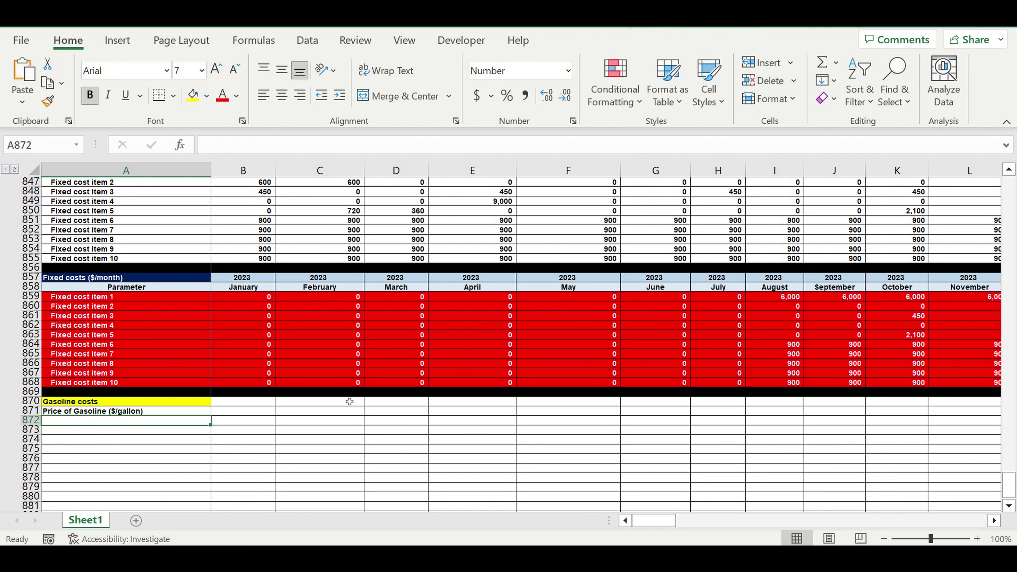
Set the gasoline price in B871 to 5 and format it with two decimal places
click(239, 413)
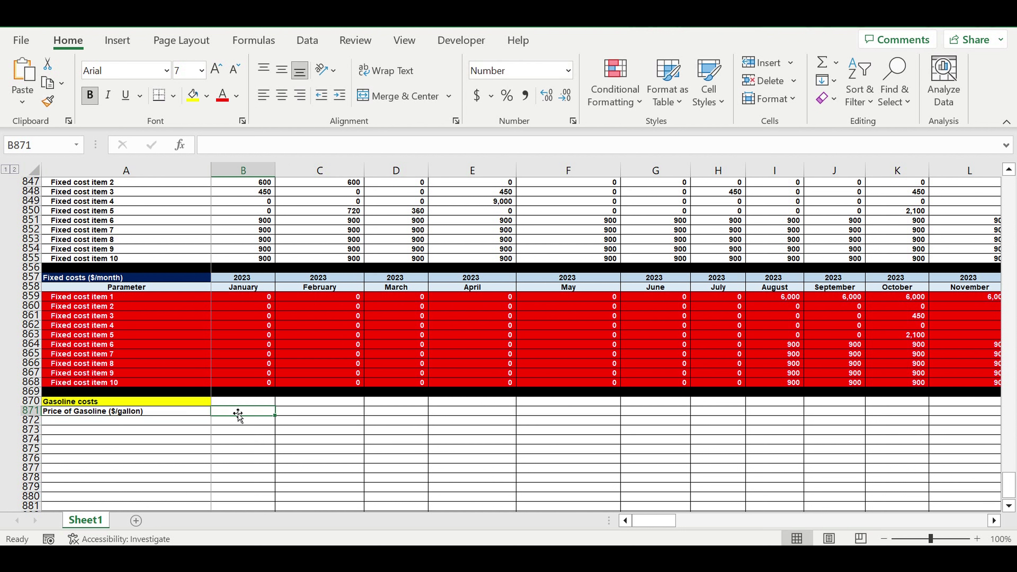
text(5)
click(258, 447)
click(255, 412)
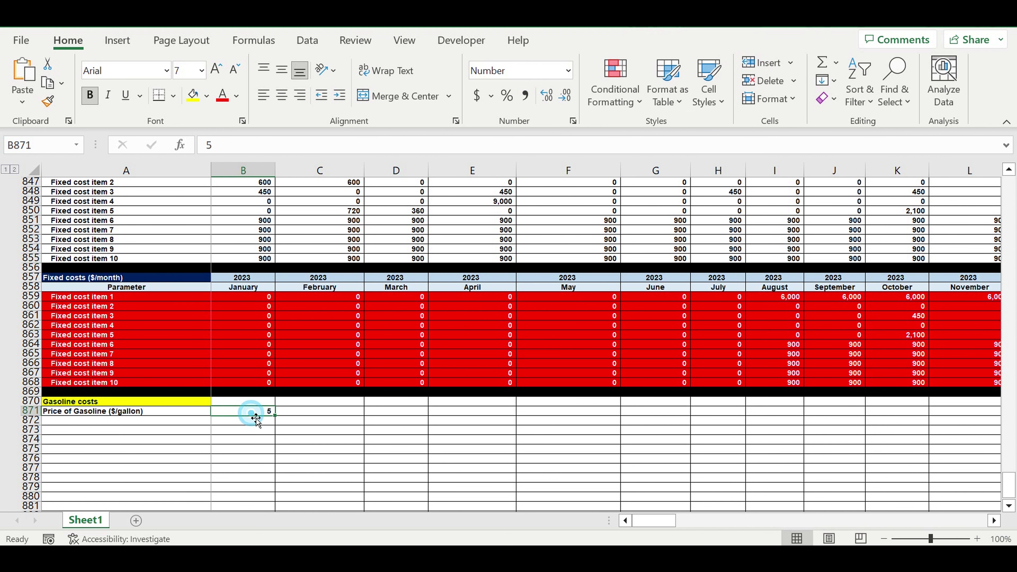
click(546, 95)
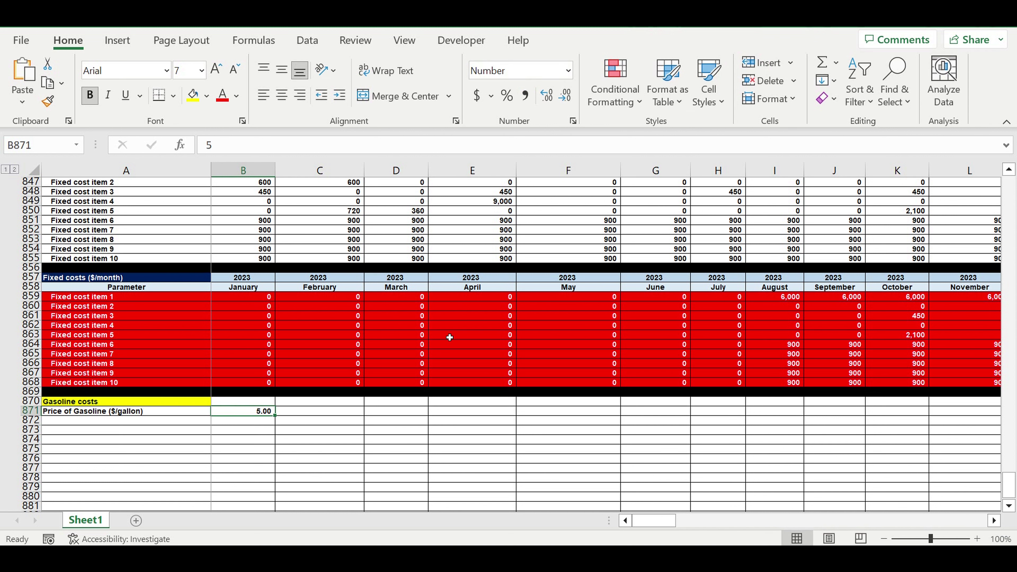
Format the gasoline price cell B871 with a light blue fill and white font
click(207, 96)
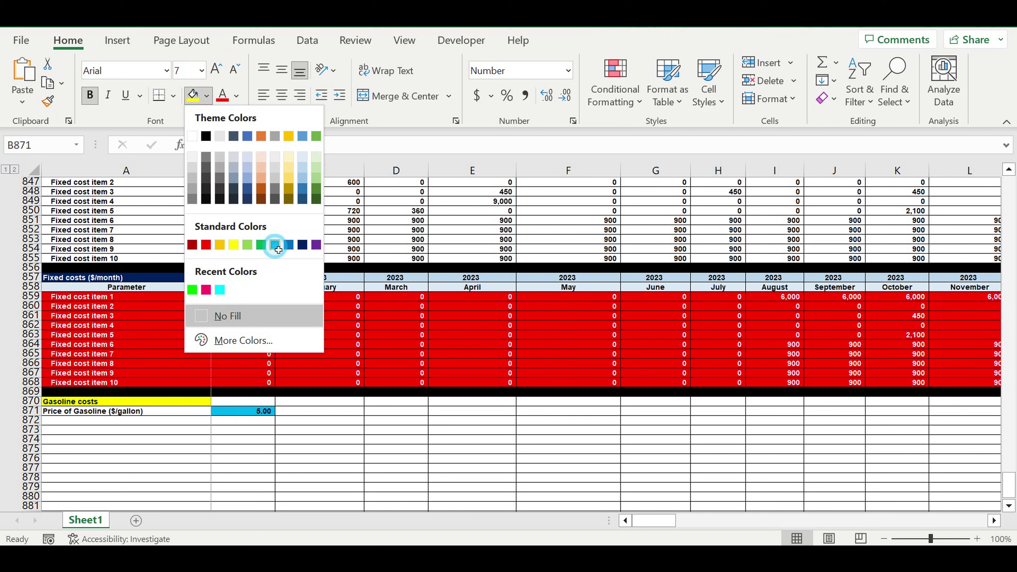
click(275, 243)
click(236, 96)
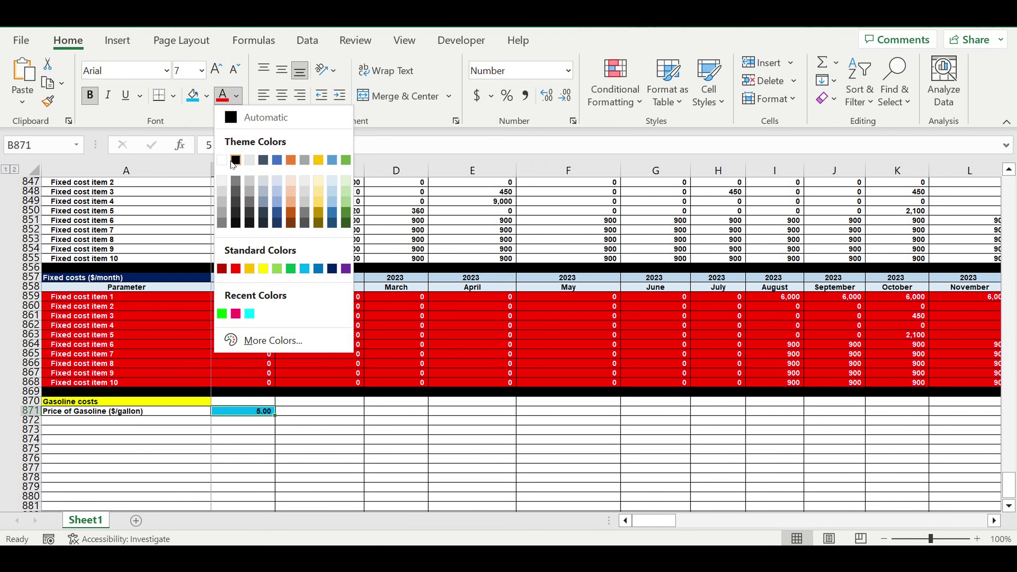
click(223, 161)
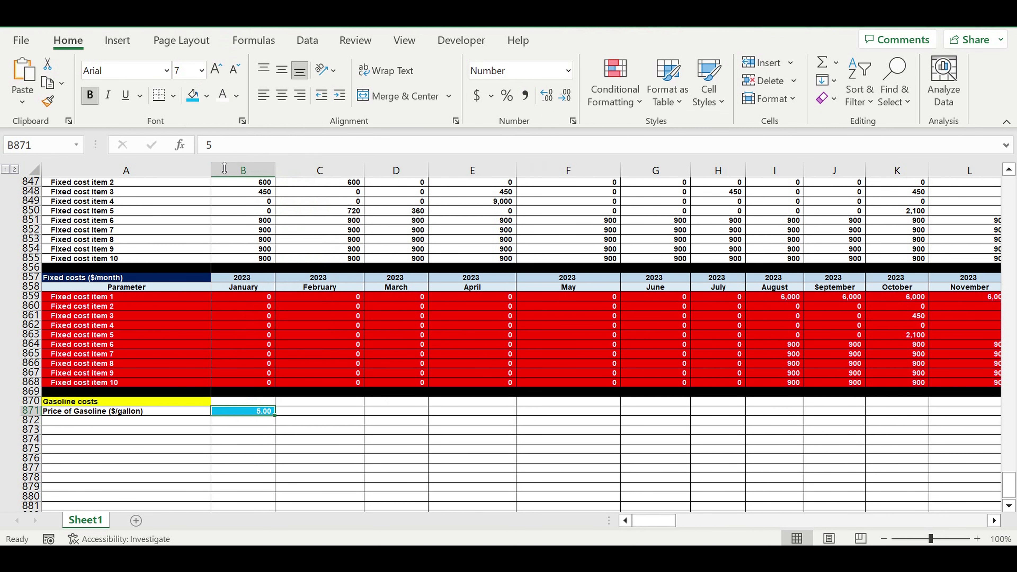
click(345, 421)
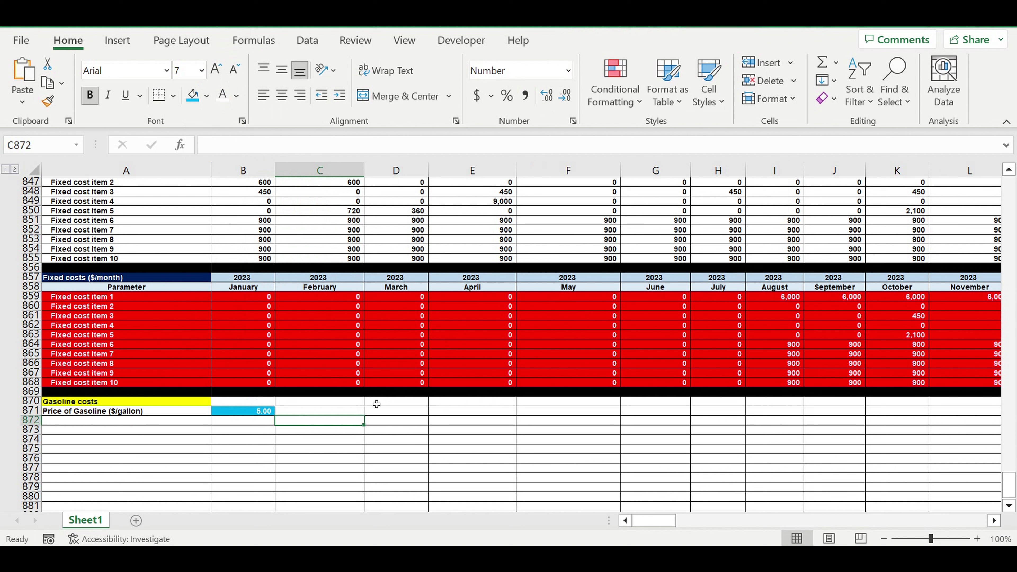
Enter the label "Miles per gallon" in A872, below the gasoline price label
click(180, 423)
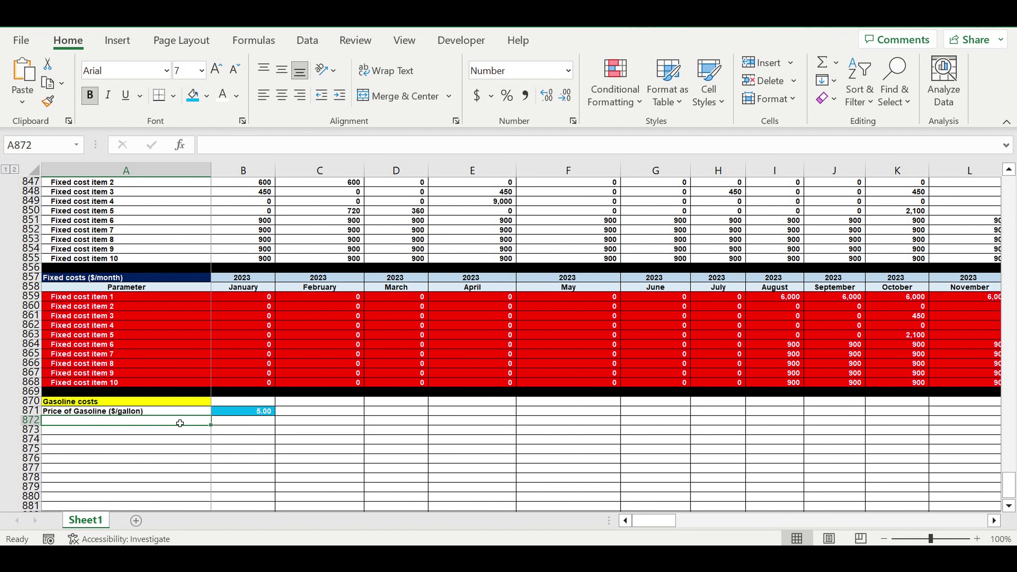
click(232, 425)
click(172, 421)
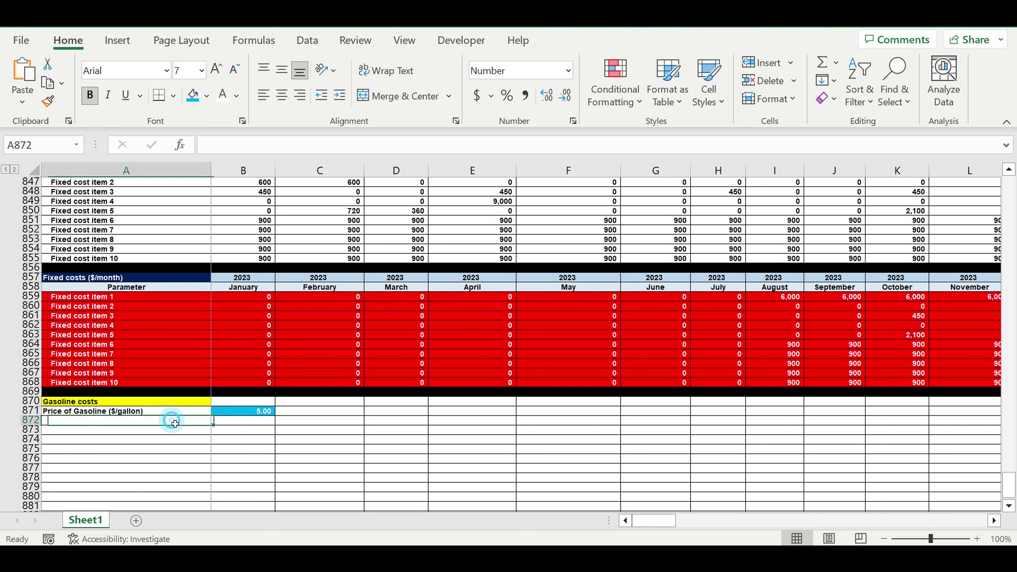
text(Mil)
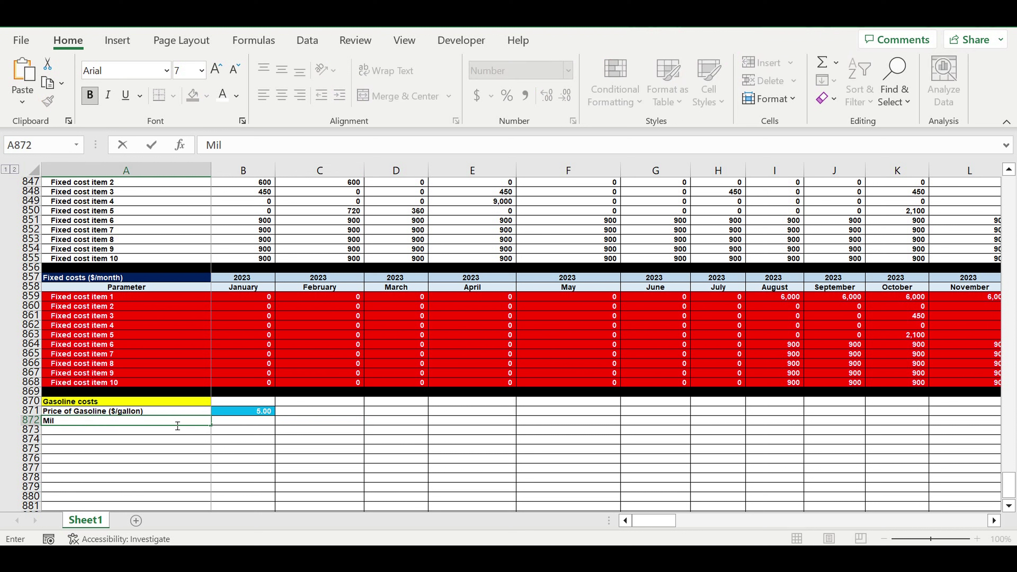
text(es per gallon)
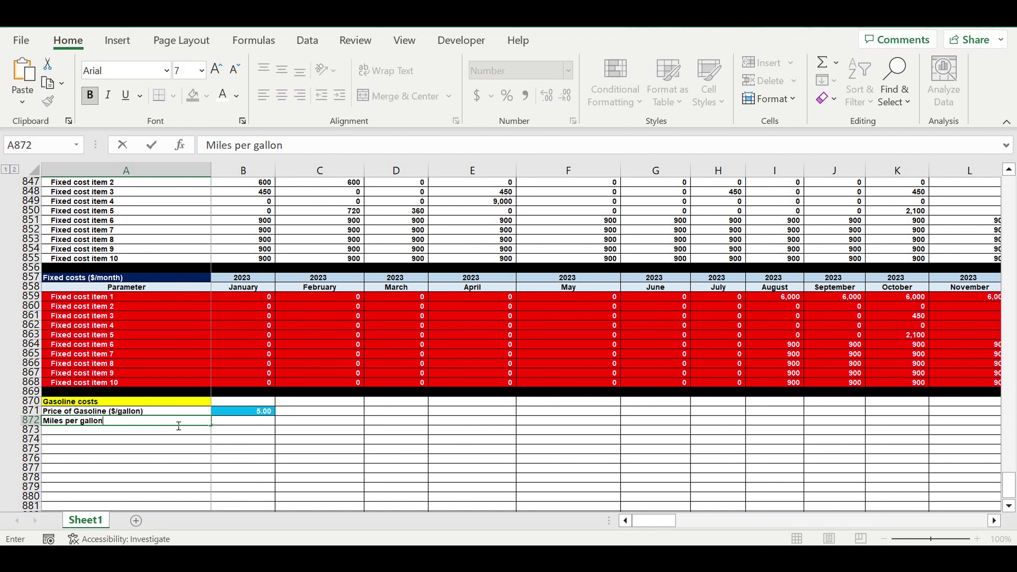
click(240, 440)
Set the miles per gallon in B872 to 45 and give the cell a light blue fill with white font
click(256, 421)
text(45)
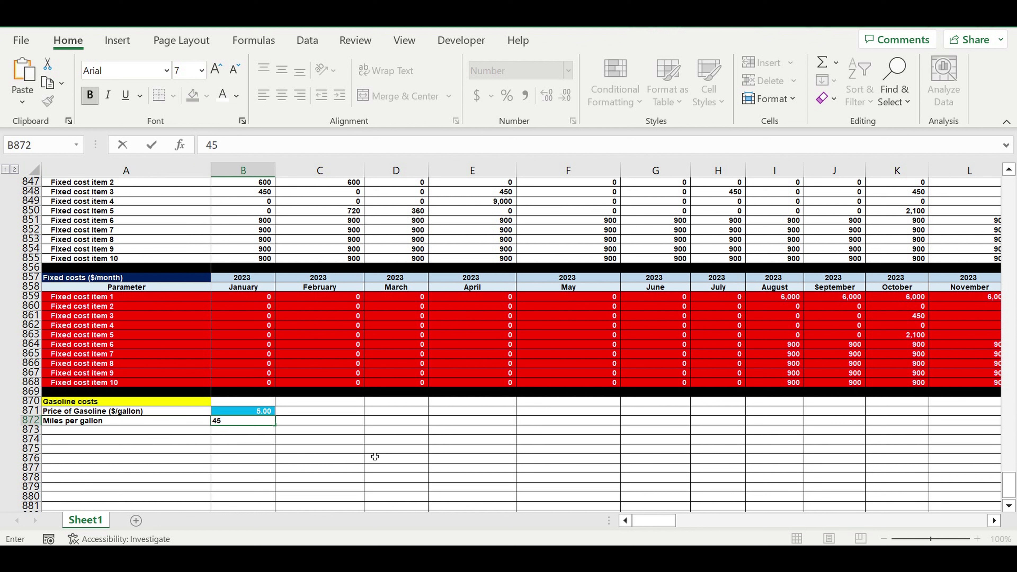
click(375, 457)
click(261, 422)
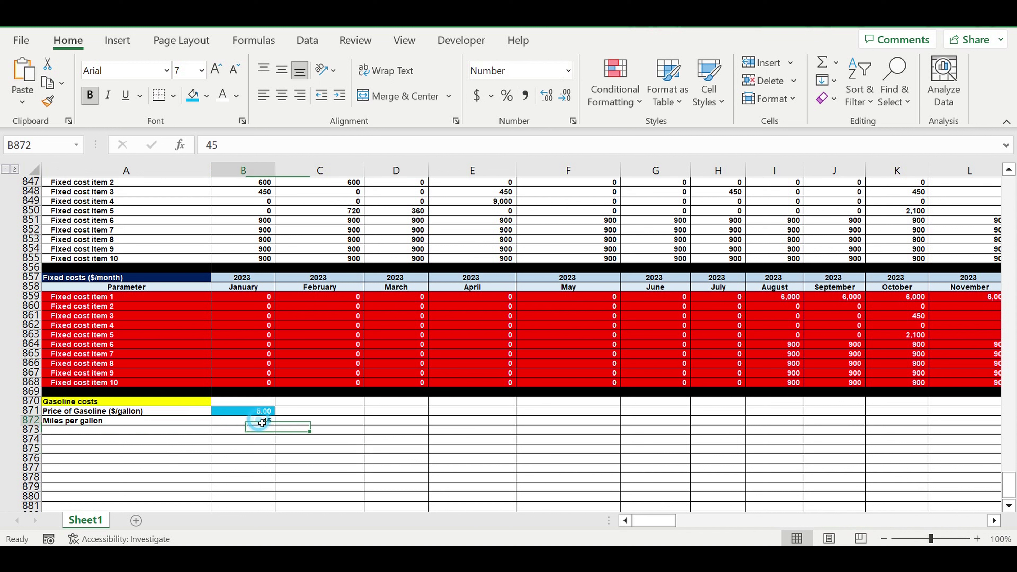
click(193, 96)
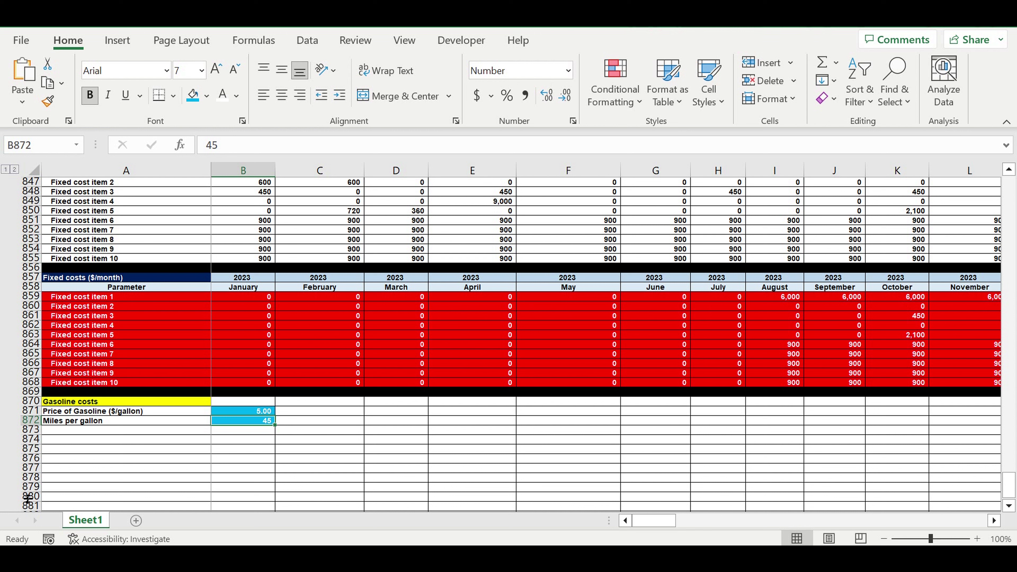
click(80, 411)
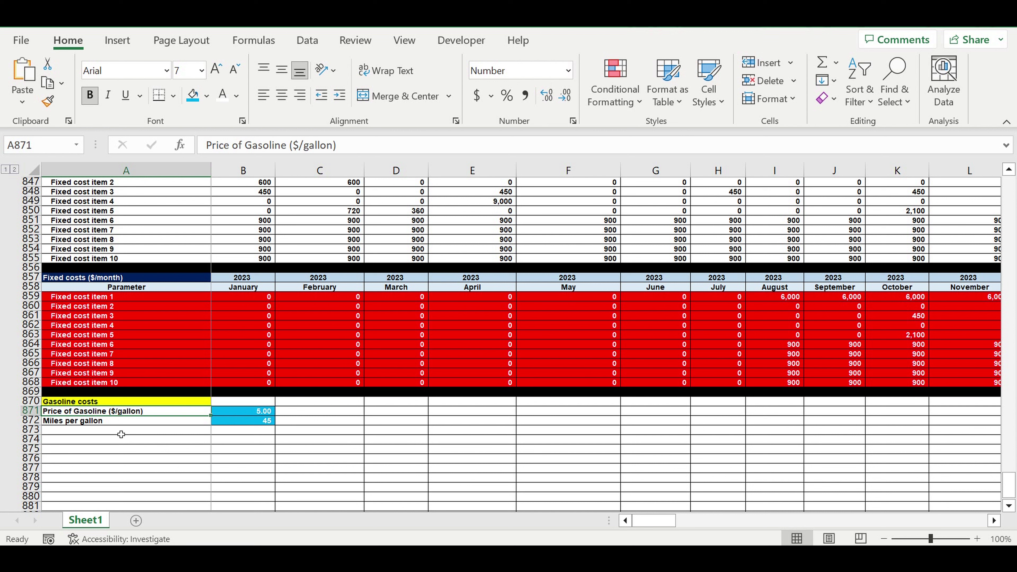
Copy the Fixed costs ($/month) header rows 857 and 858 into rows 876 and 877 below the gasoline inputs
click(245, 423)
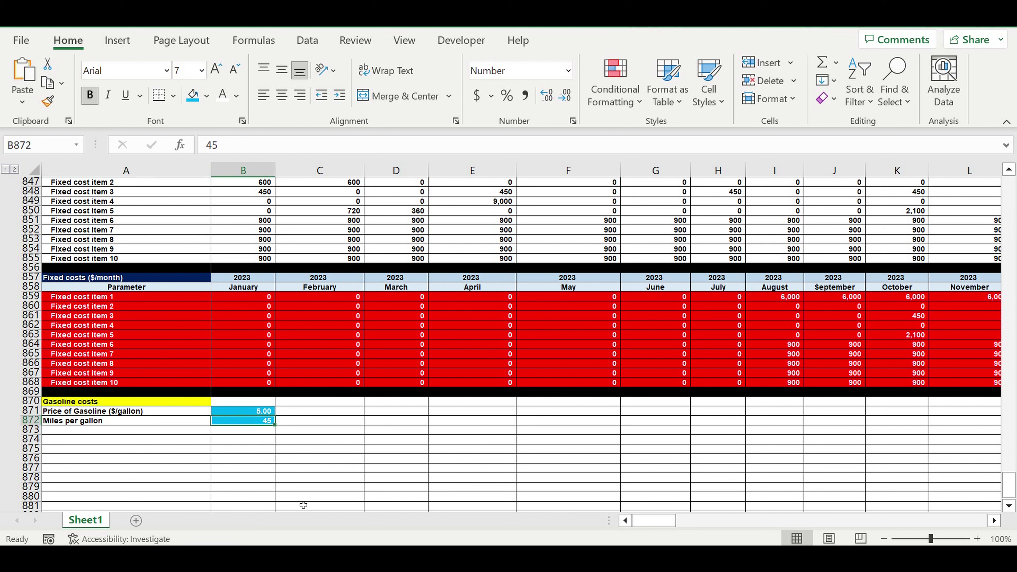
drag(38, 283, 32, 295)
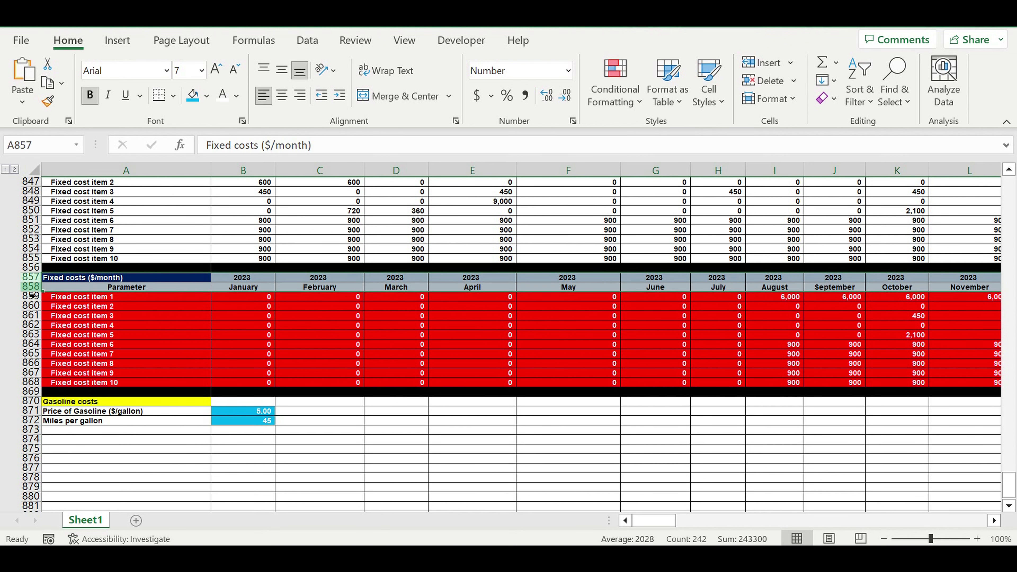
key(ctrl+c)
click(71, 459)
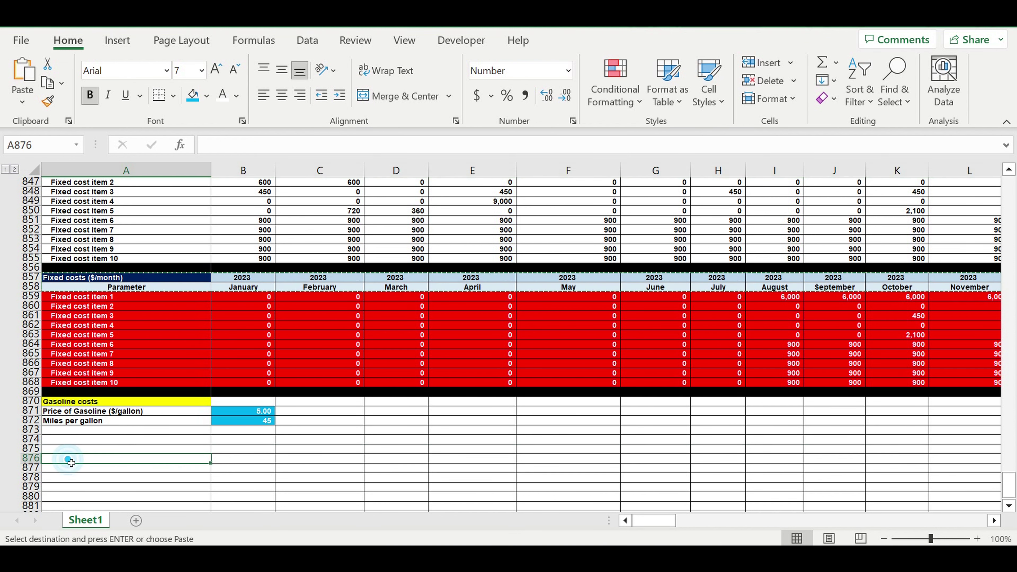
key(ctrl+v)
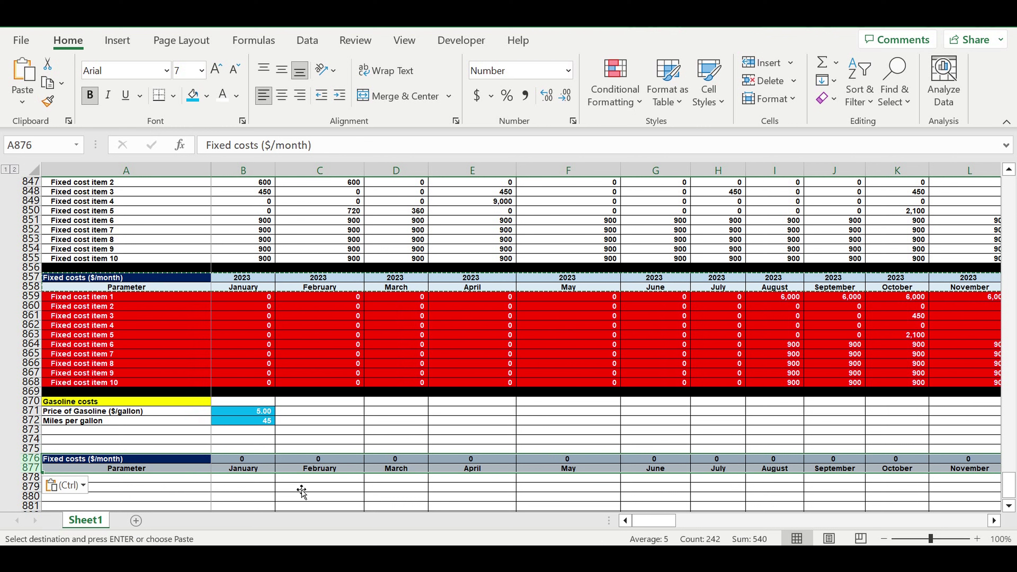
click(297, 490)
Retitle the pasted header in A876 as "Gasoline costs"
click(120, 458)
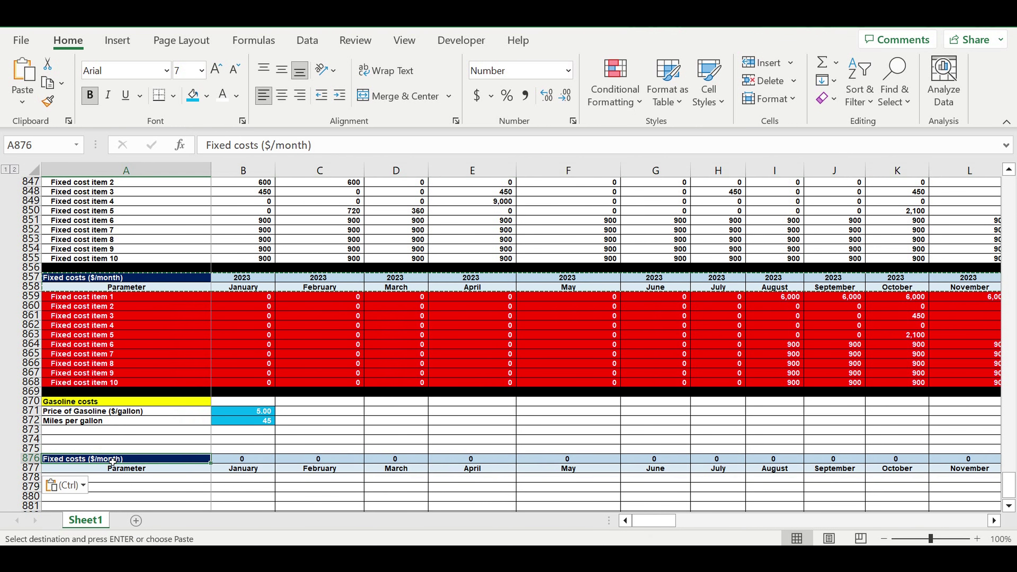
text(Gasoline)
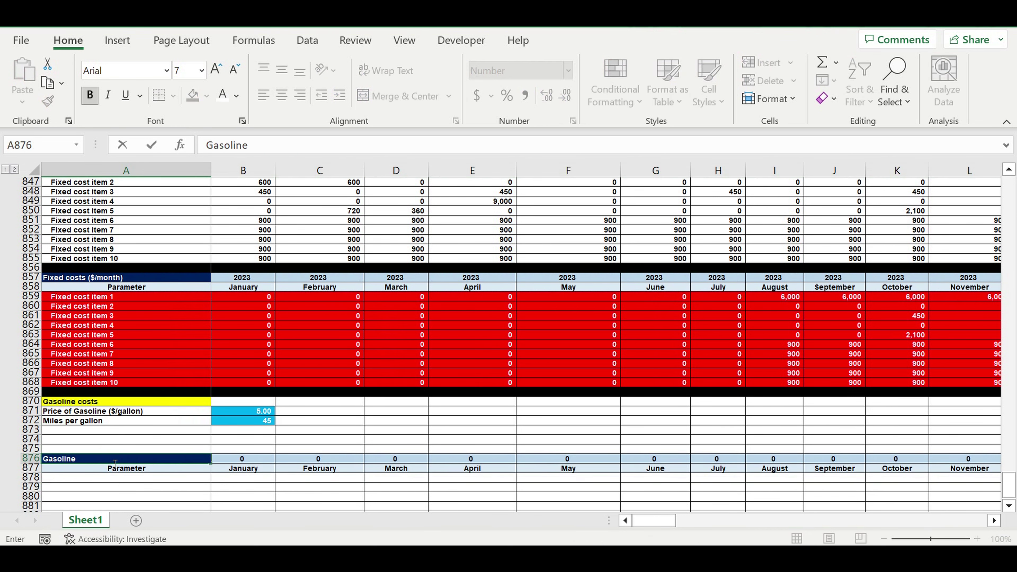
text( costs)
key(Return)
Give the Gasoline costs title in A876 a light green fill and the automatic font color
click(112, 460)
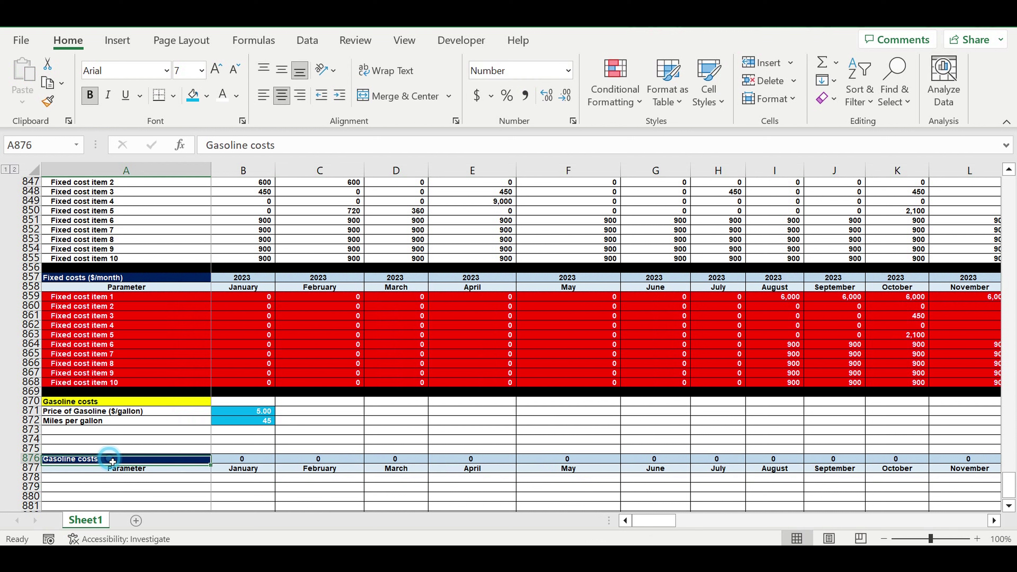
click(208, 97)
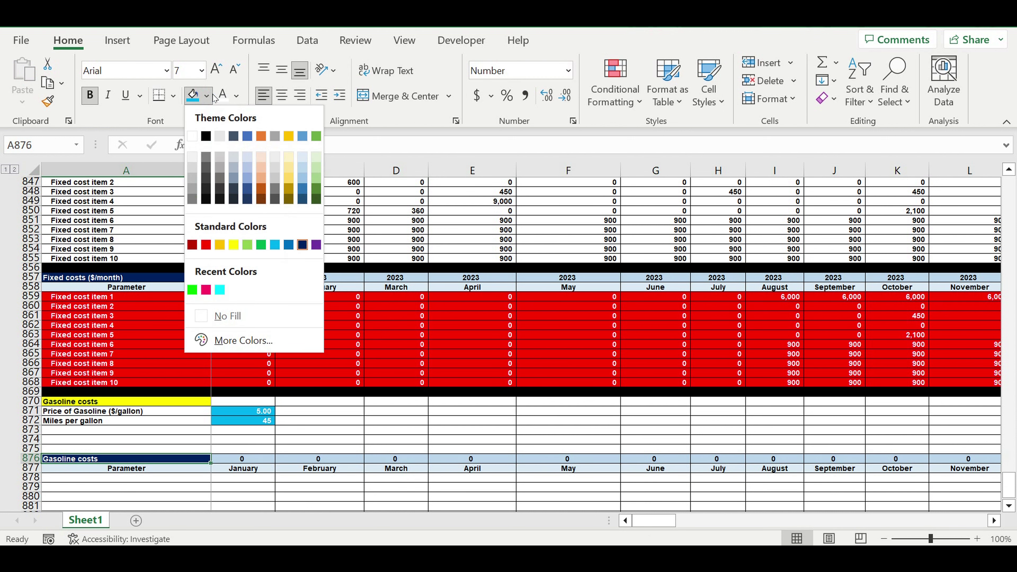
click(247, 245)
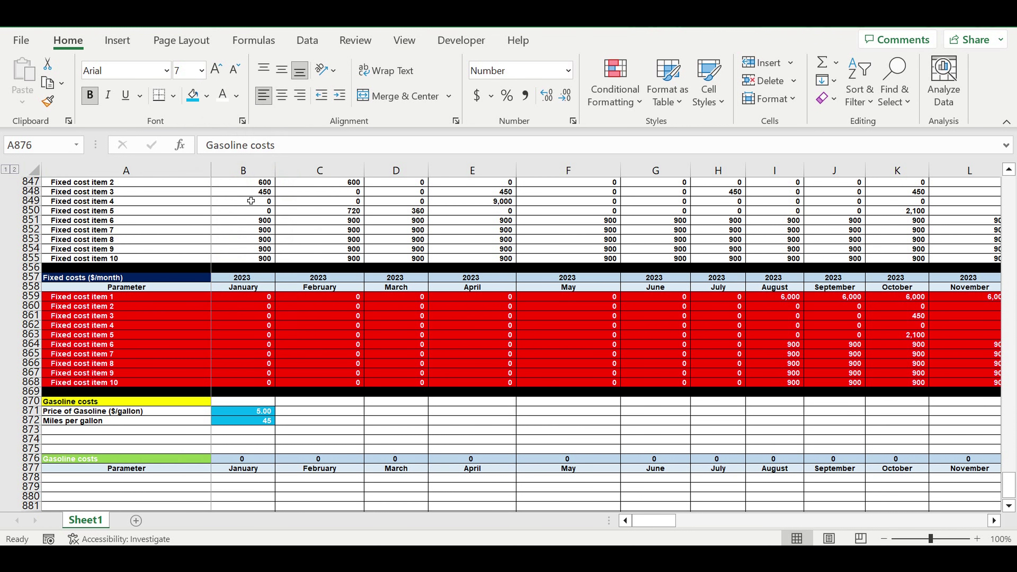
click(236, 97)
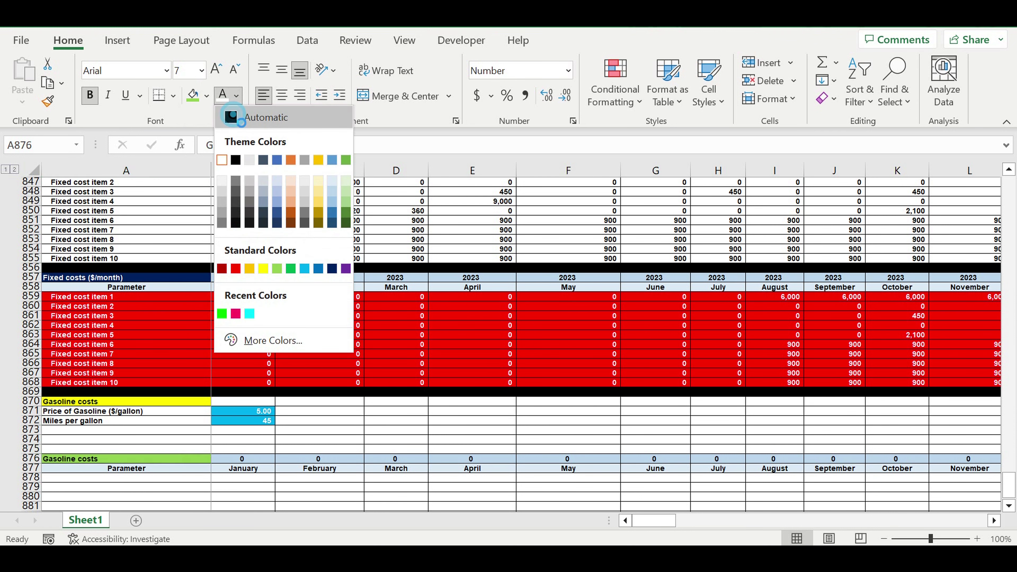
click(234, 118)
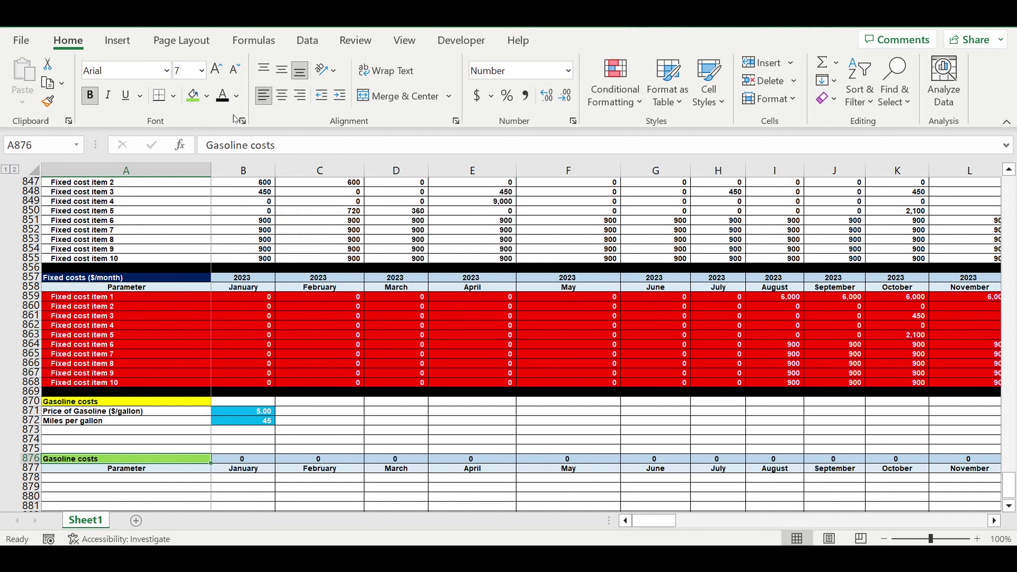
Link the January year header in B876 to the fixed costs year in B857
click(244, 460)
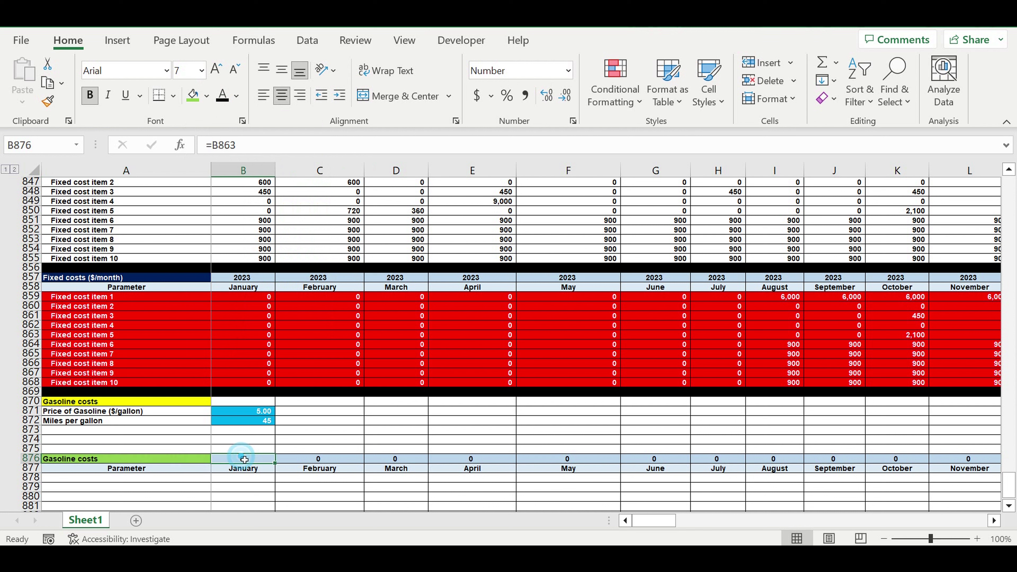
text(=)
click(249, 280)
key(Return)
click(245, 487)
Fill the entire row 875 with black as a separator above the Gasoline costs table
click(31, 449)
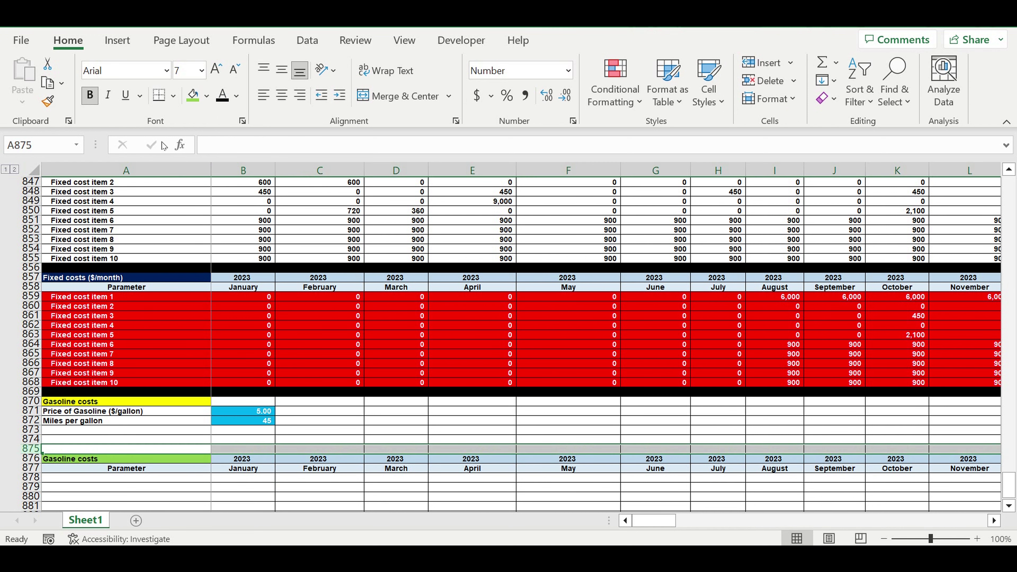
click(212, 102)
click(206, 136)
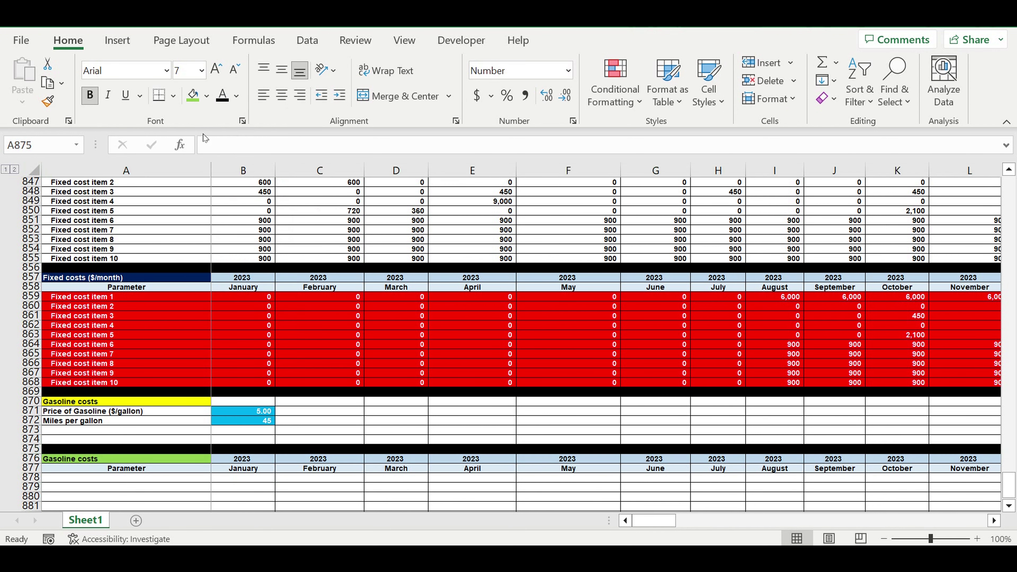
click(312, 329)
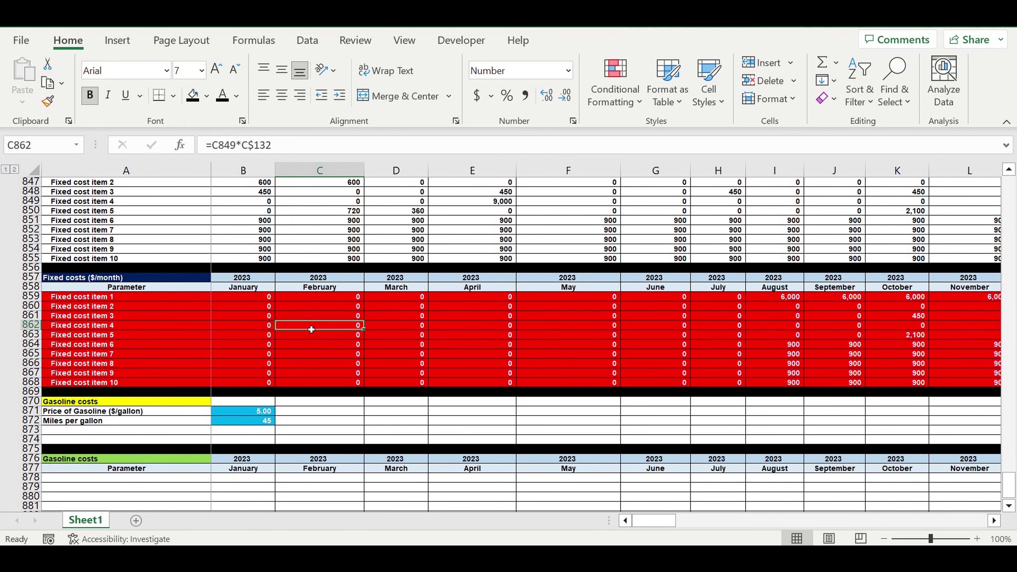
Enter the label "Amount of gallons needed monthly (g/month)" in A878
scroll(311, 329, down, 3)
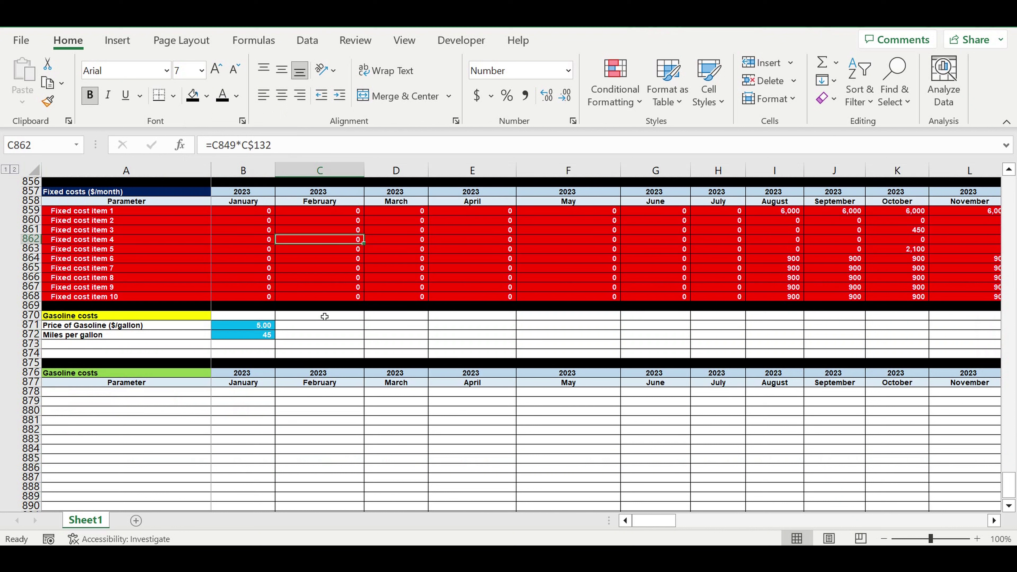
click(176, 395)
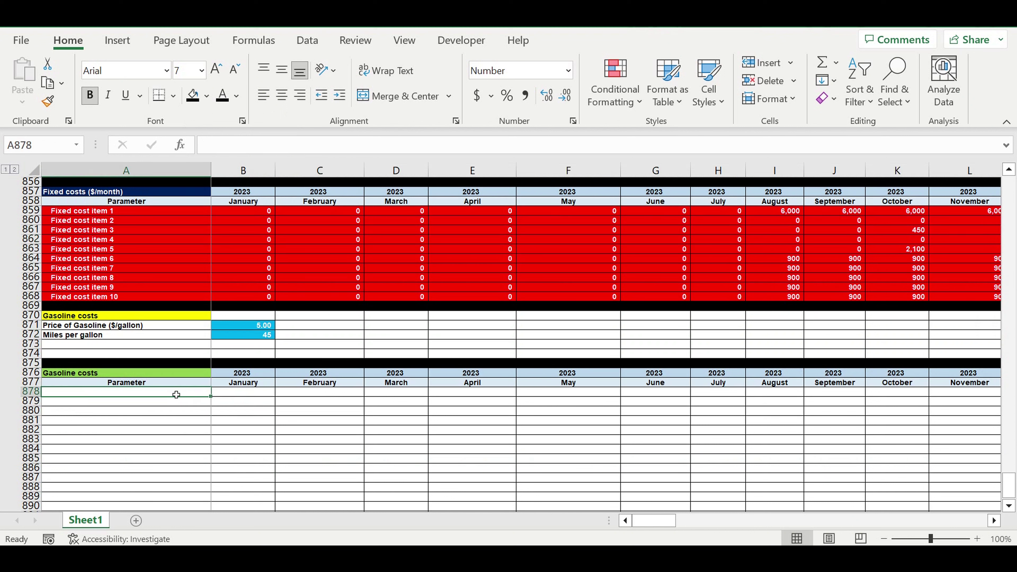
text(Amount of)
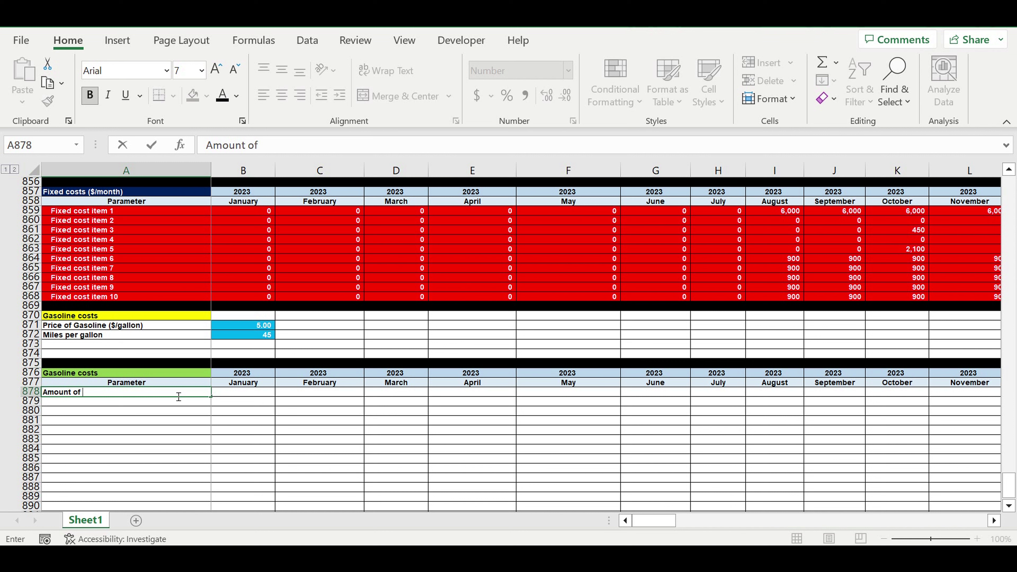
text(gallons needed monthly)
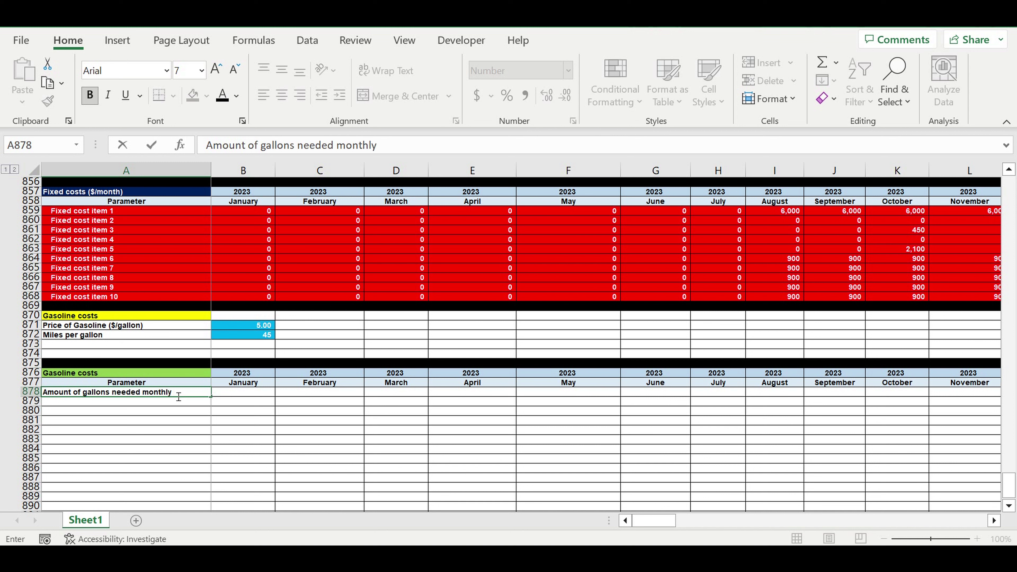
text( (g/month)
key(Return)
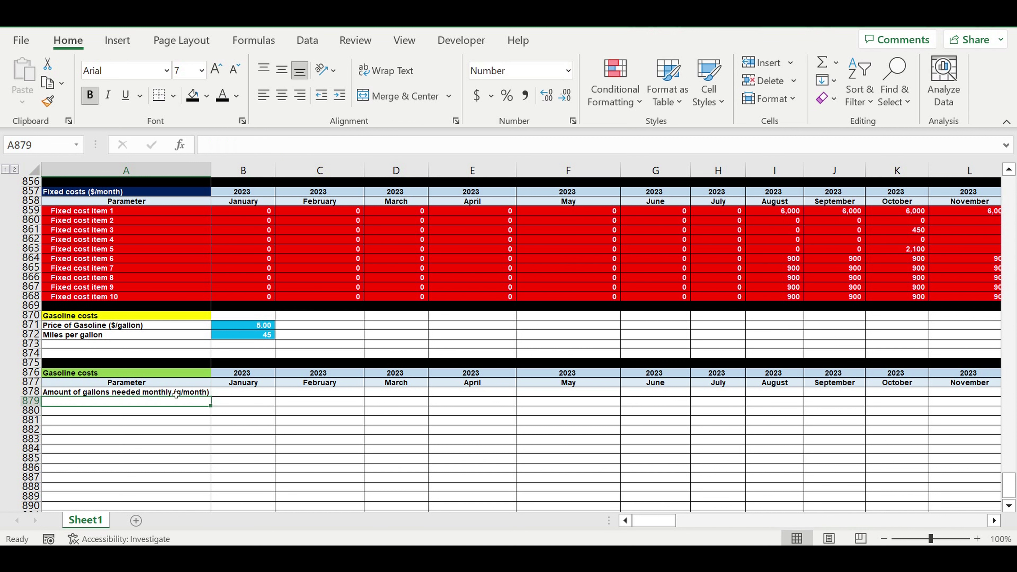
Start a formula in B878 that references the January mileage in B152 of the Revenues and Mileage in timeline (step 2) table
click(245, 410)
click(235, 395)
text(=)
scroll(334, 397, up, 20)
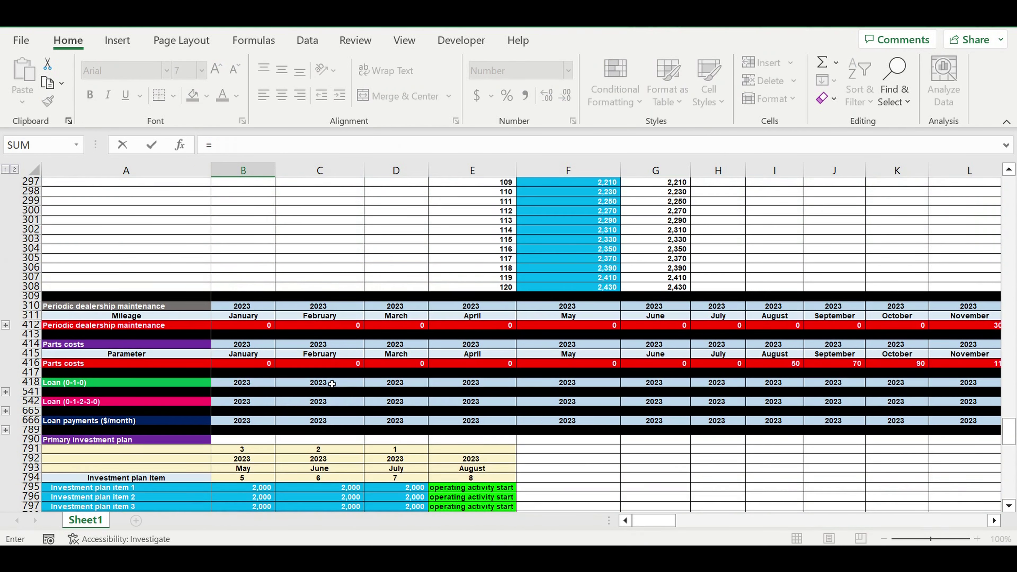
scroll(332, 384, up, 20)
scroll(332, 384, up, 18)
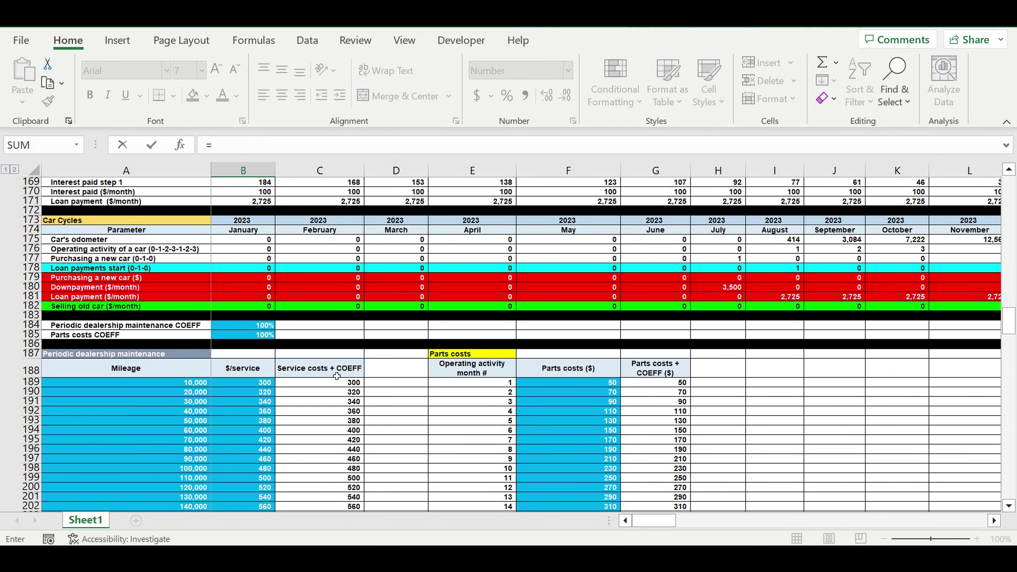
scroll(337, 376, up, 14)
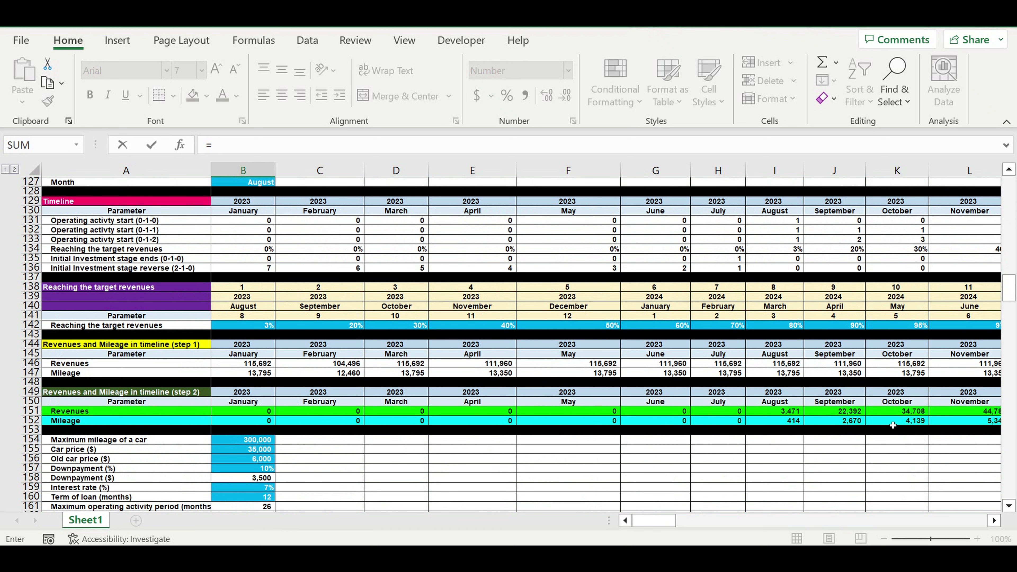
click(994, 520)
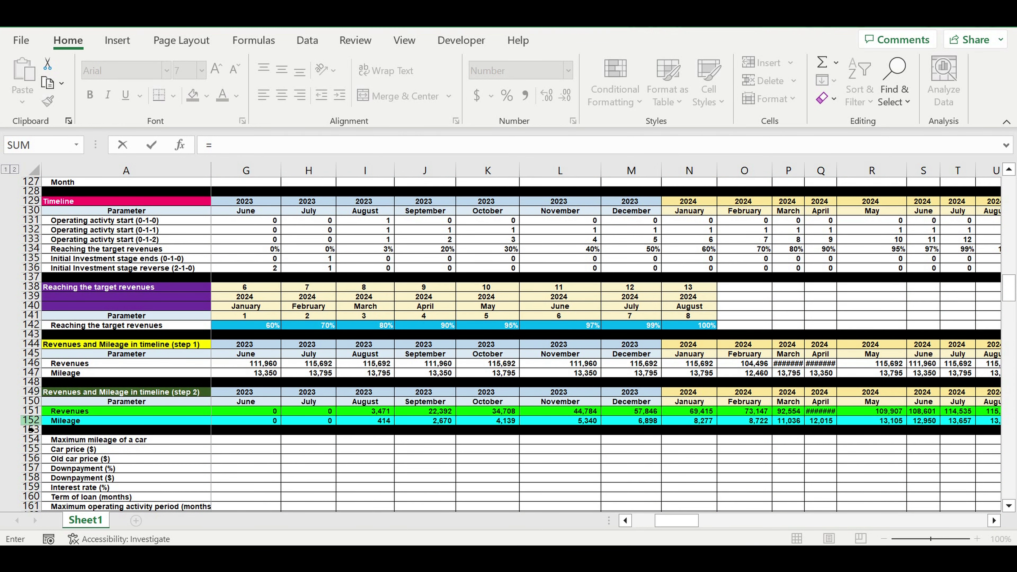
drag(692, 522, 579, 513)
click(245, 424)
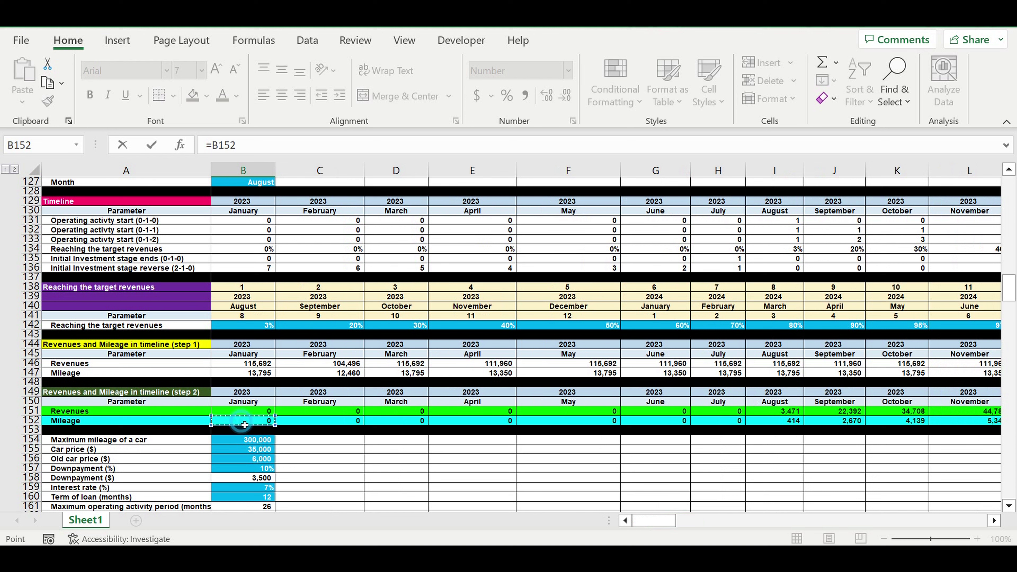
Complete the B878 formula by dividing by miles per gallon with an absolute reference, giving =B152/$B$872
text(/)
scroll(332, 424, down, 20)
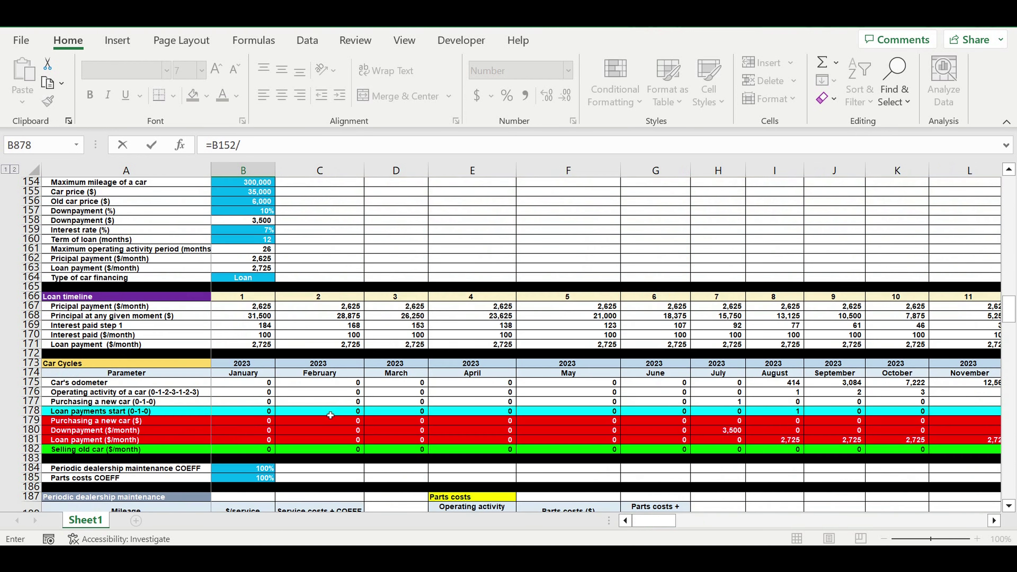
drag(1008, 334, 1008, 486)
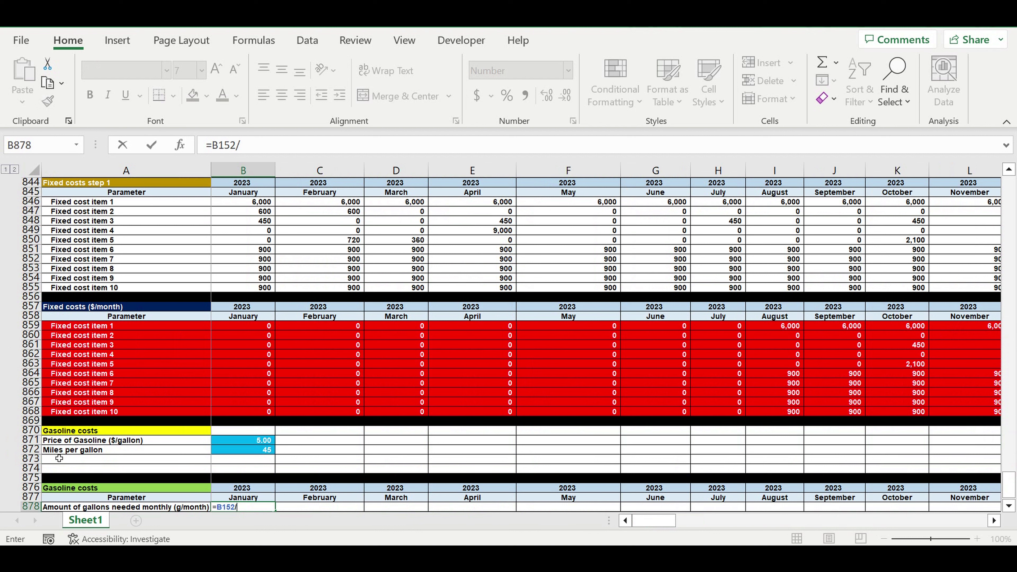
click(253, 452)
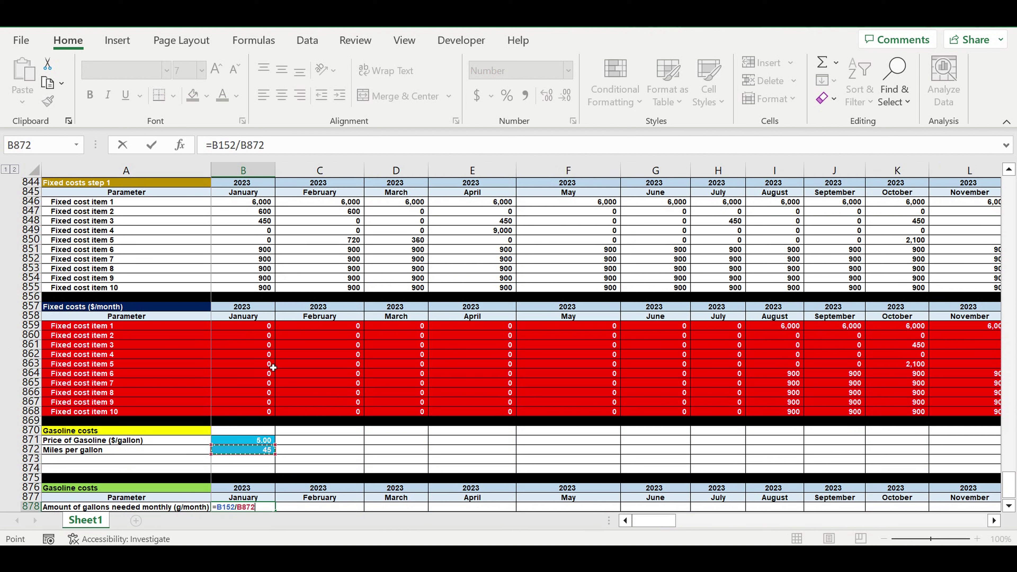
click(248, 146)
text($B)
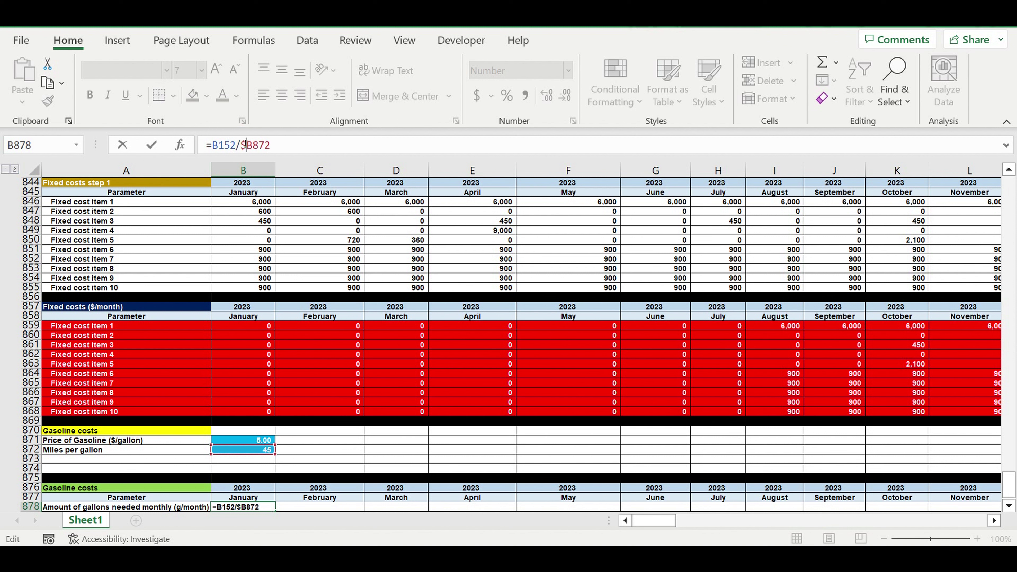
text($)
key(Return)
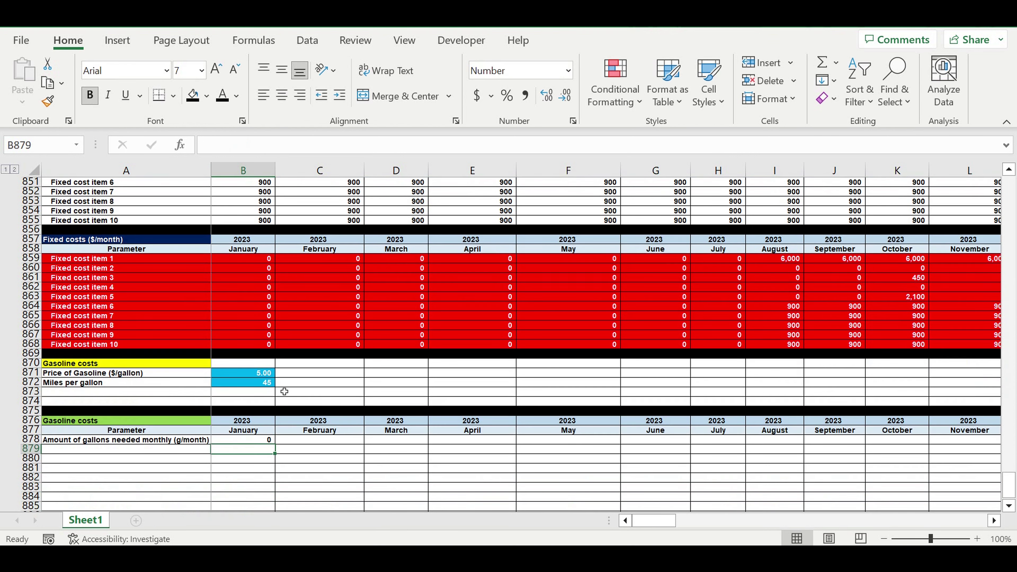
Format B878 with one decimal place and fill its formula across row 878 through December 2032 in column DQ
click(262, 441)
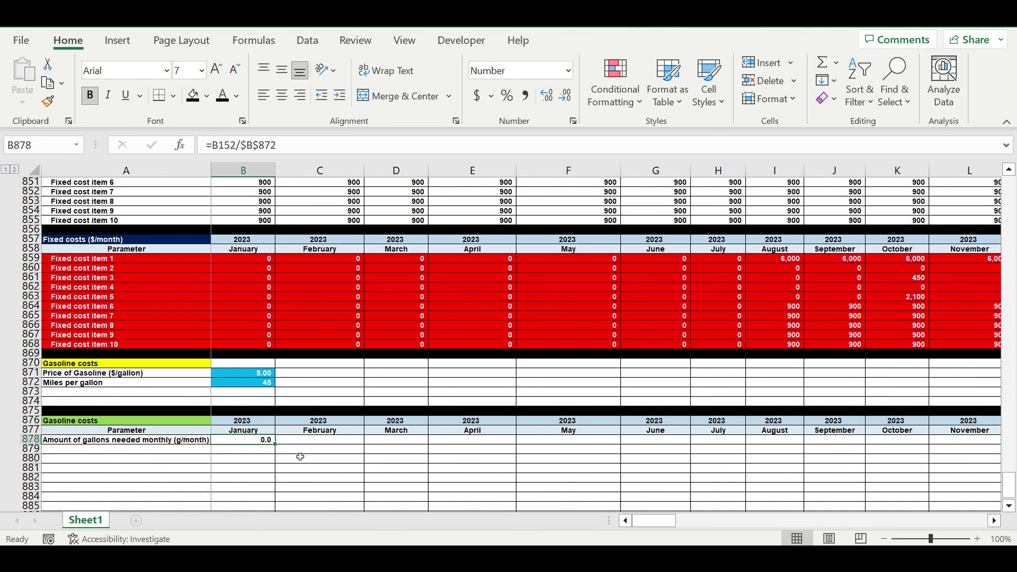
drag(275, 444, 936, 402)
click(749, 482)
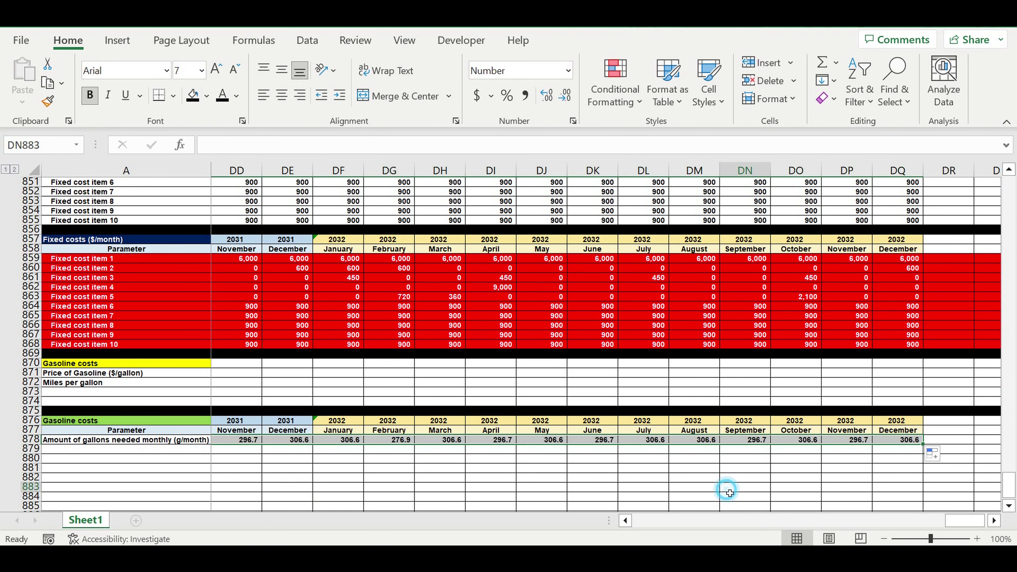
click(704, 442)
drag(965, 520, 654, 521)
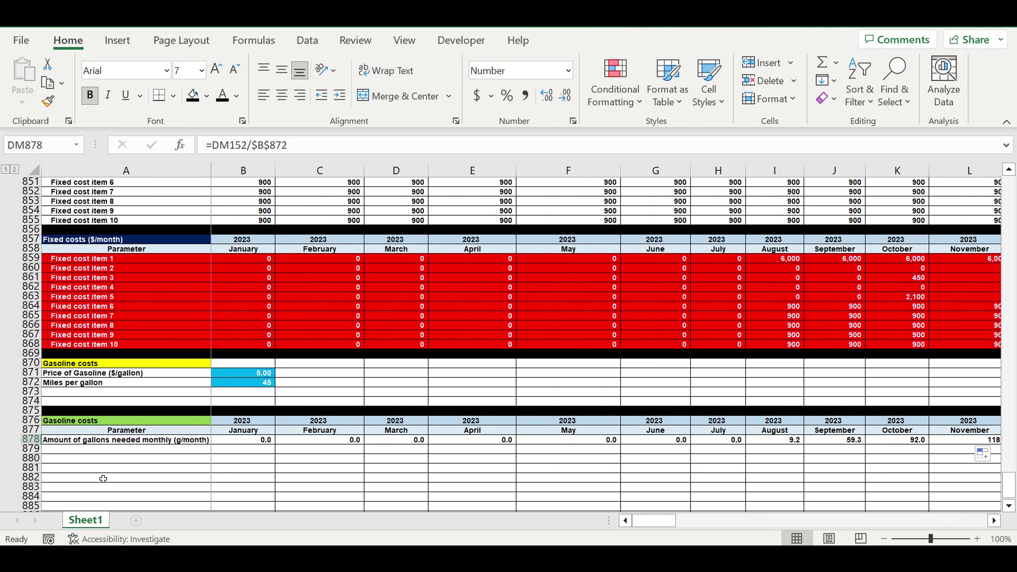
Enter the label "Gasoline expenses ($/month)" in A879
click(64, 454)
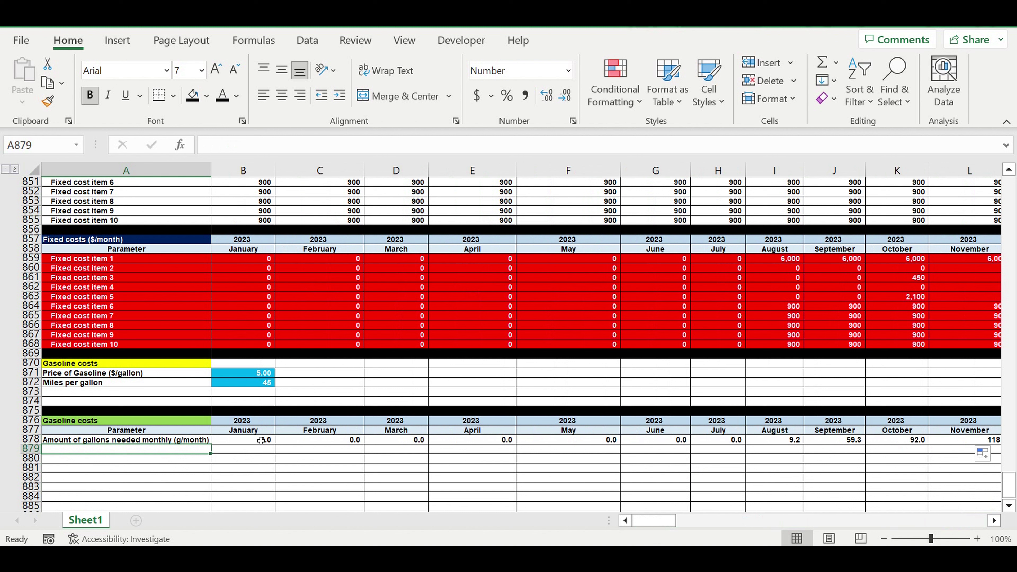
text(Gasolin)
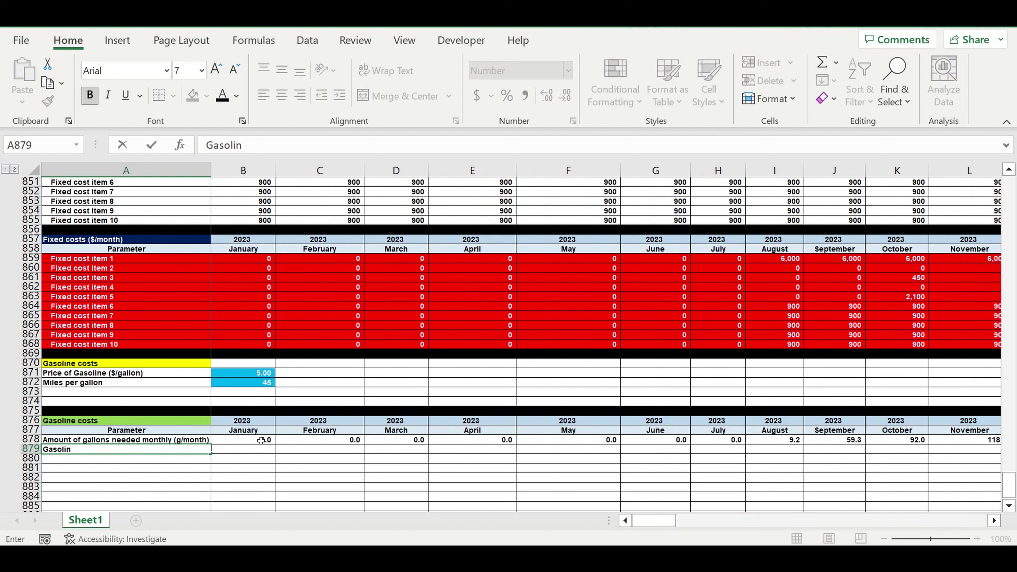
text(e expenses ($/month)
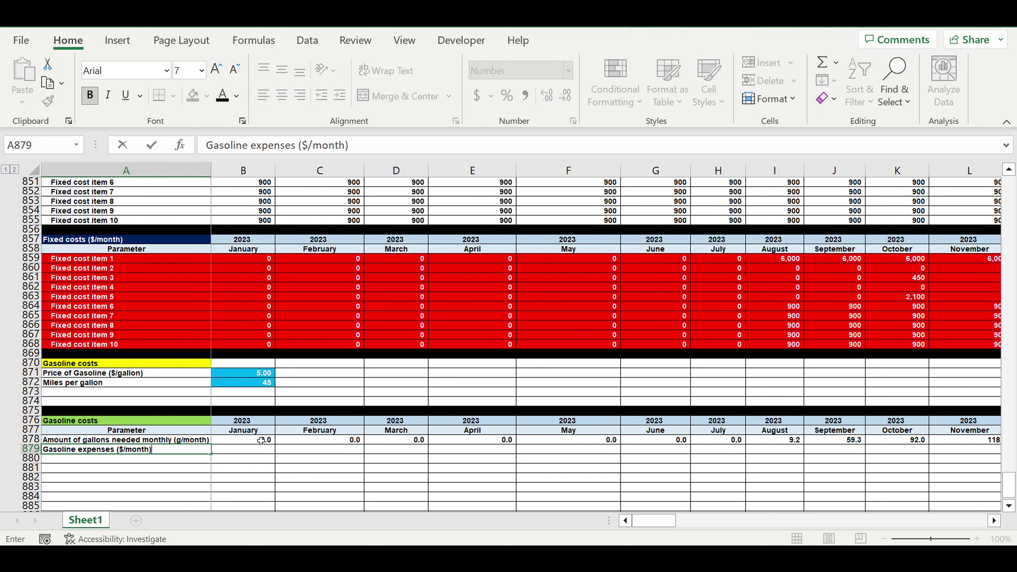
key(Return)
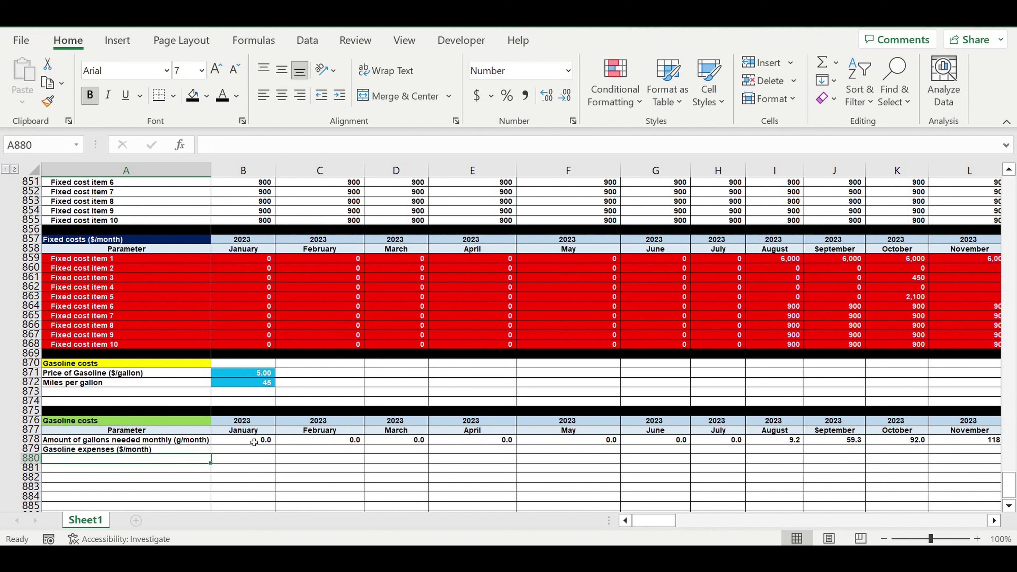
Enter a formula in B879 multiplying the January gallons by the gasoline price with an absolute reference, =B878*$B$871
click(240, 449)
text(=)
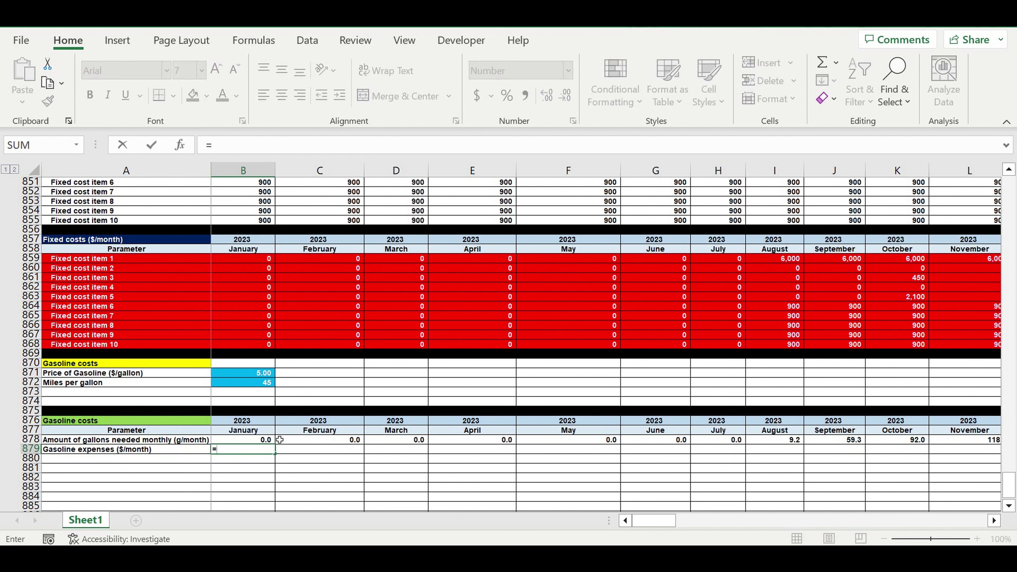
click(240, 444)
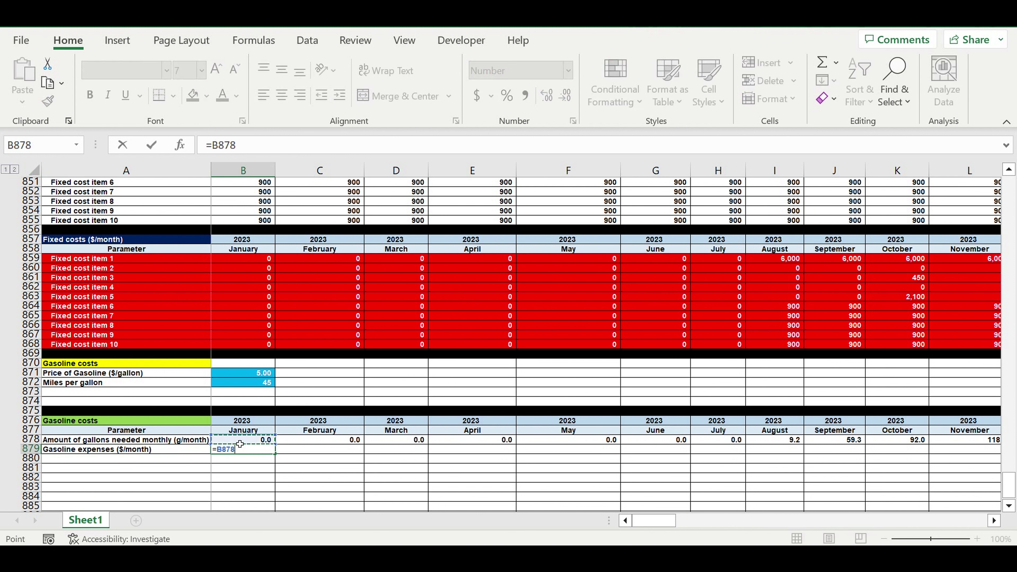
text(*)
click(246, 375)
click(242, 144)
text($B871)
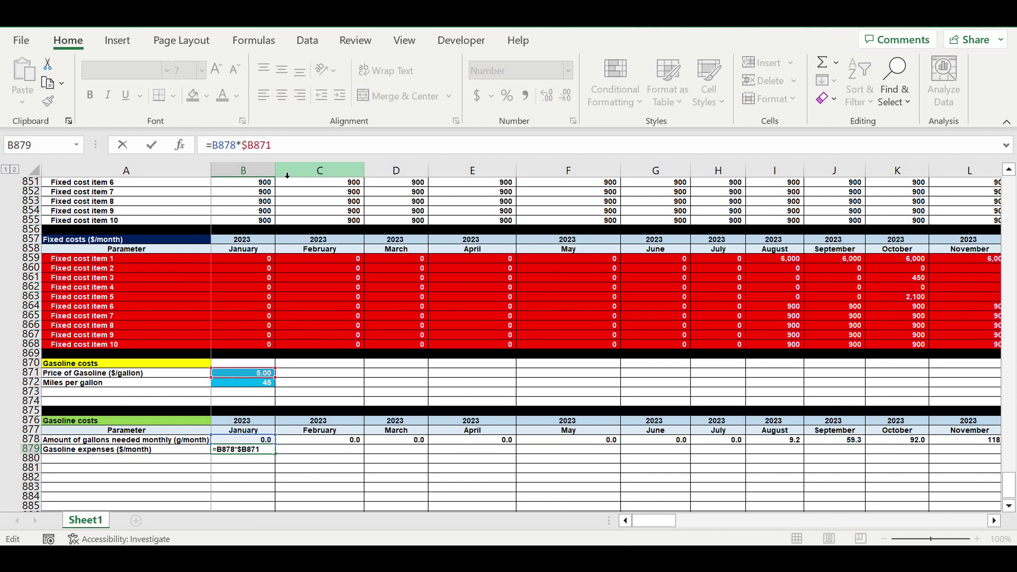
key(Right)
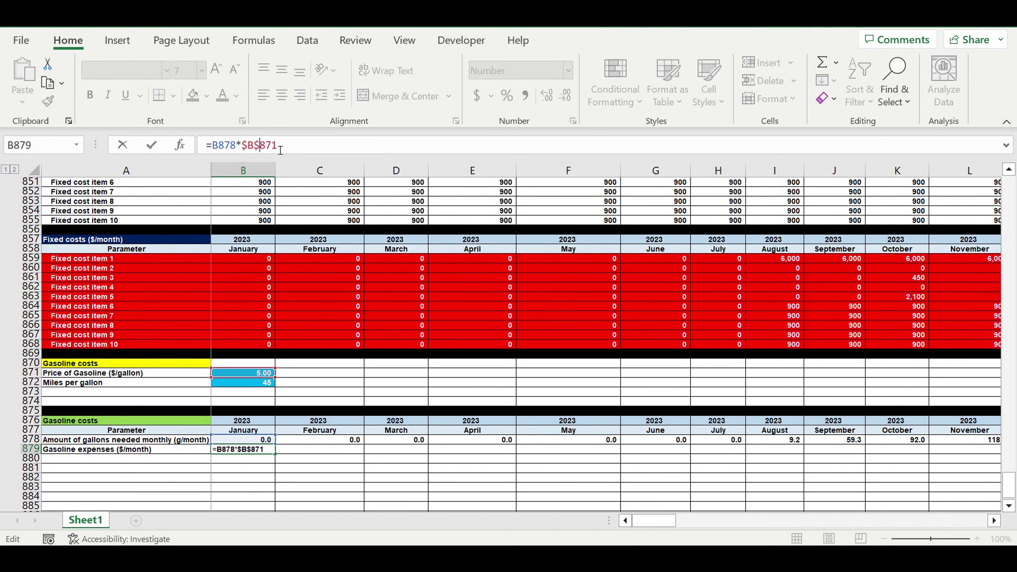
key(Return)
Fill the B879 gasoline expenses formula across row 879 through December 2032 in column DQ
click(251, 452)
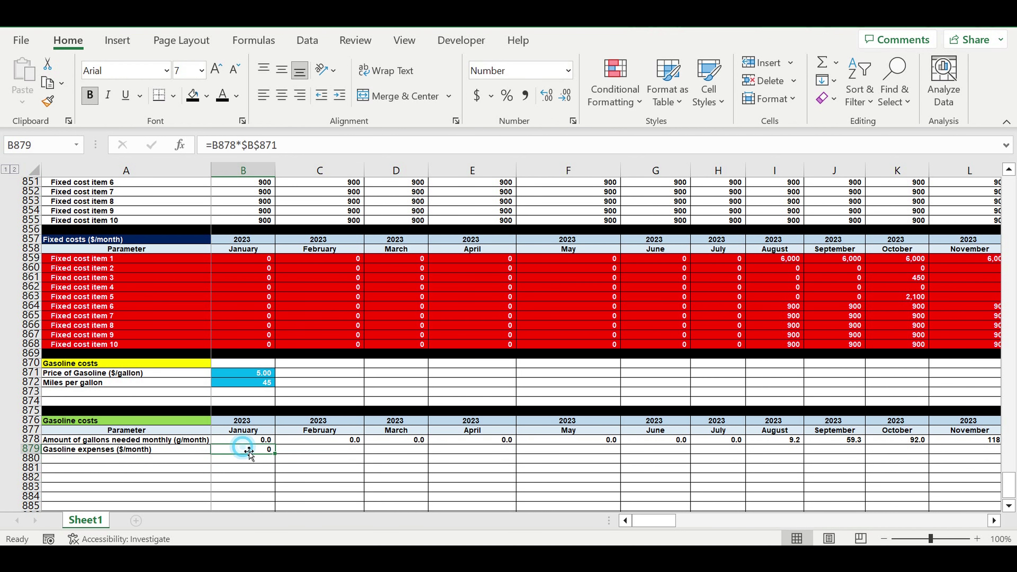
drag(275, 455, 932, 431)
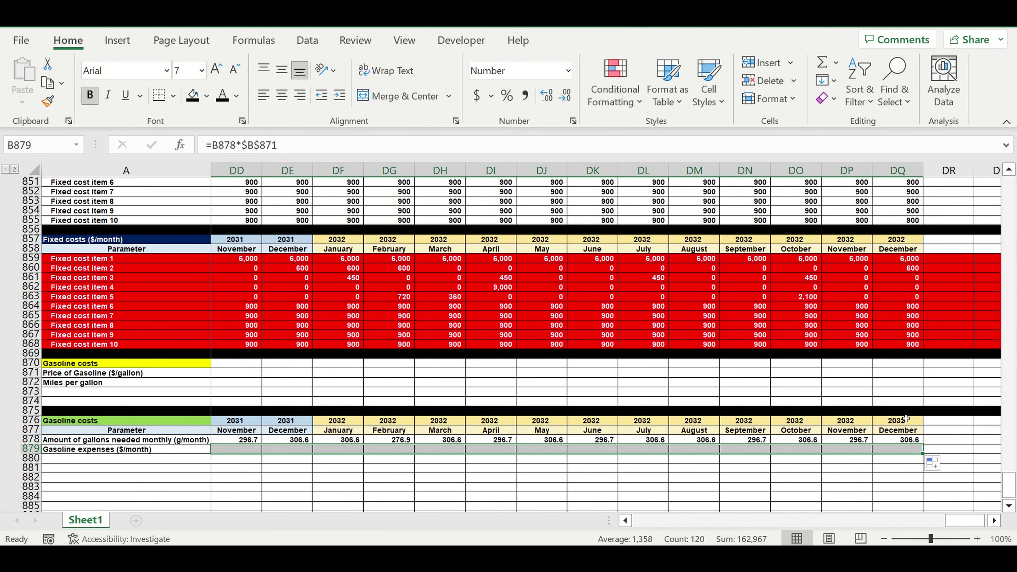
click(739, 479)
click(753, 449)
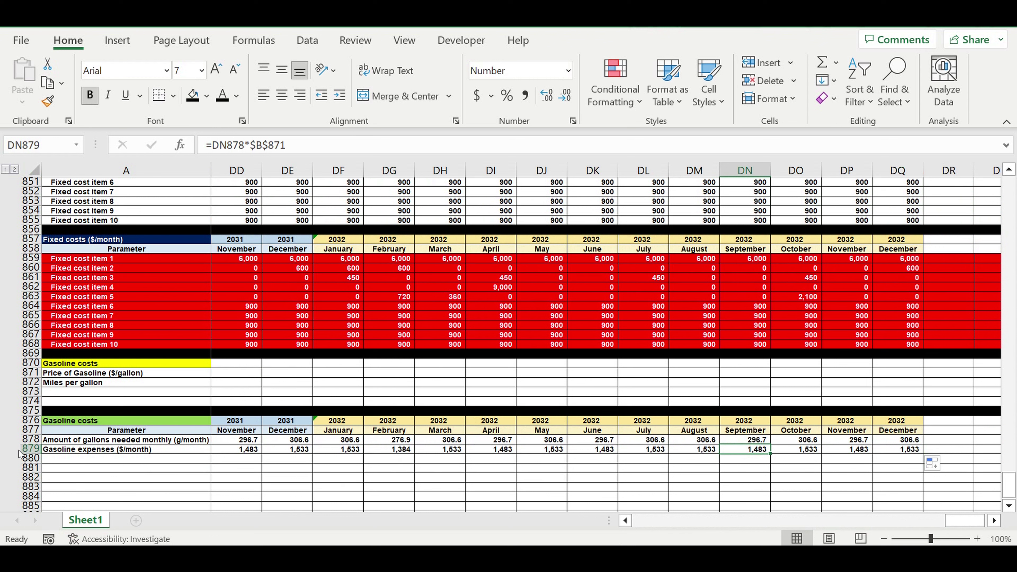
Format the entire Gasoline expenses row 879 with a red fill and white font
click(30, 449)
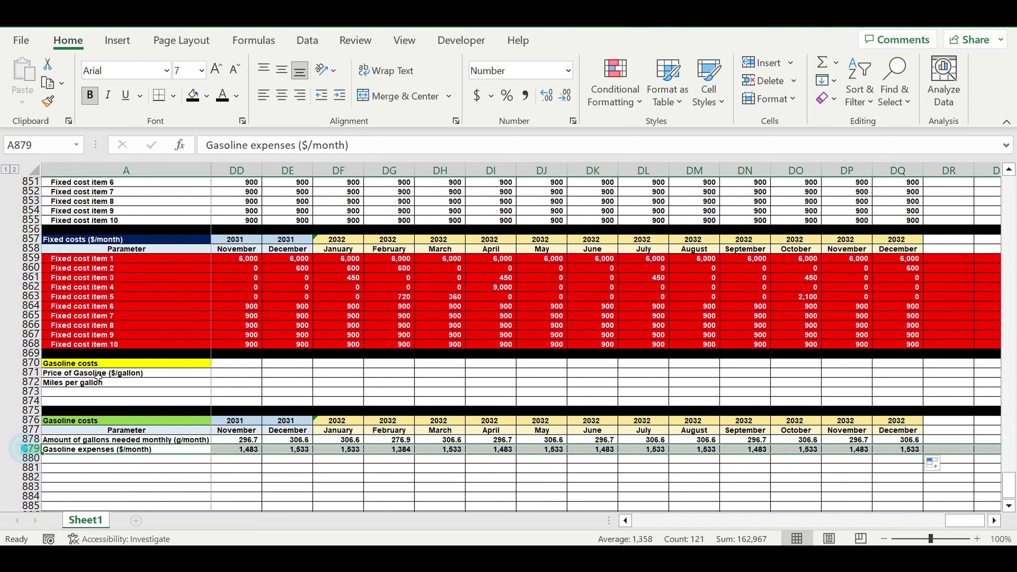
click(207, 97)
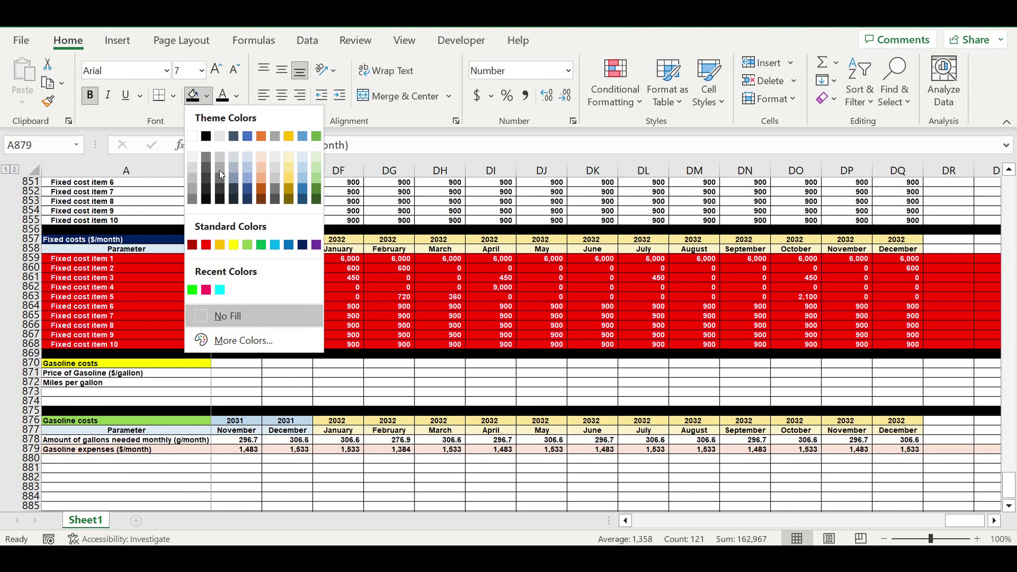
click(206, 245)
click(237, 97)
click(224, 165)
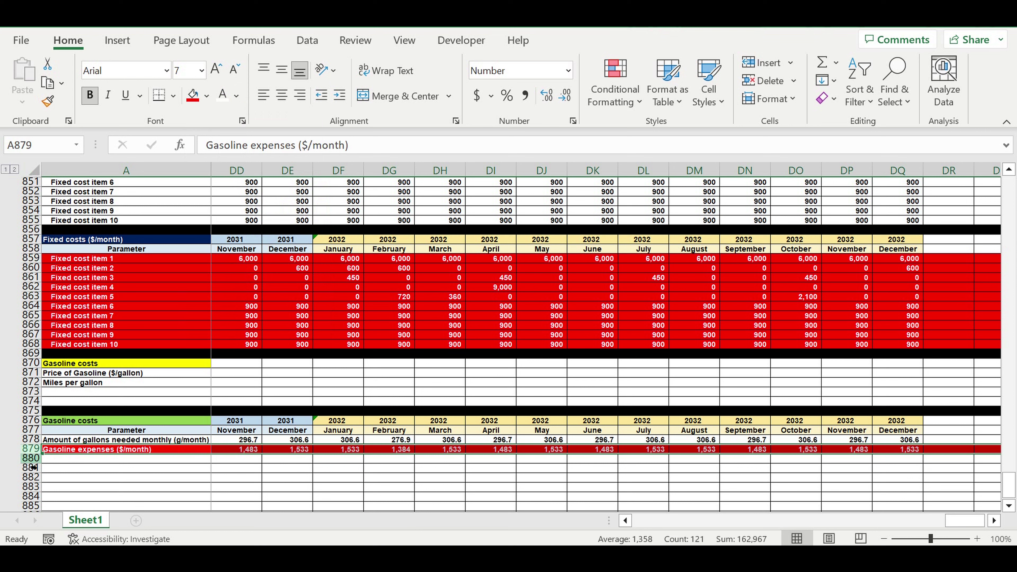
Fill the entire row 880 with black as a separator below the gasoline costs table
click(30, 461)
click(207, 96)
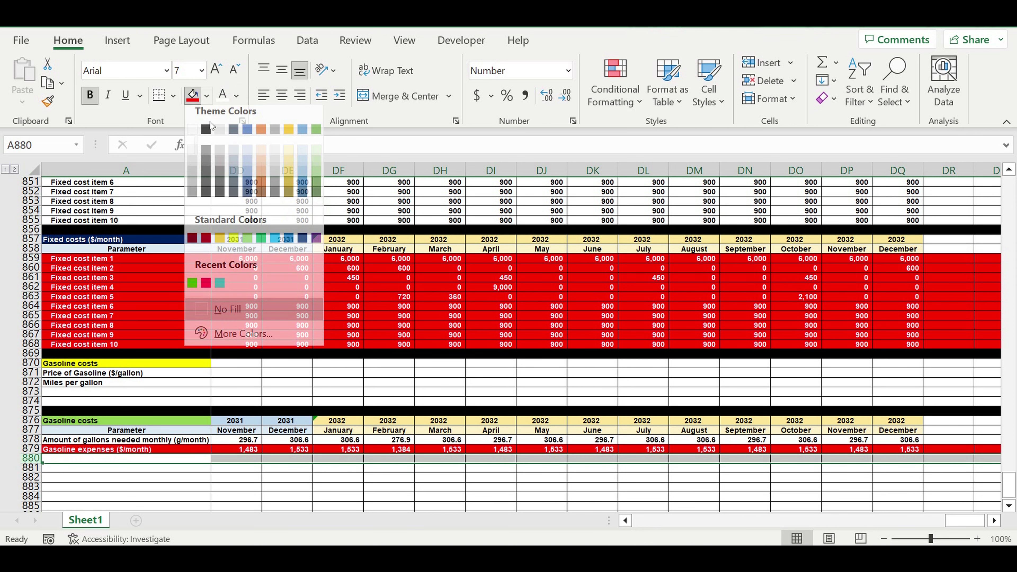
click(209, 122)
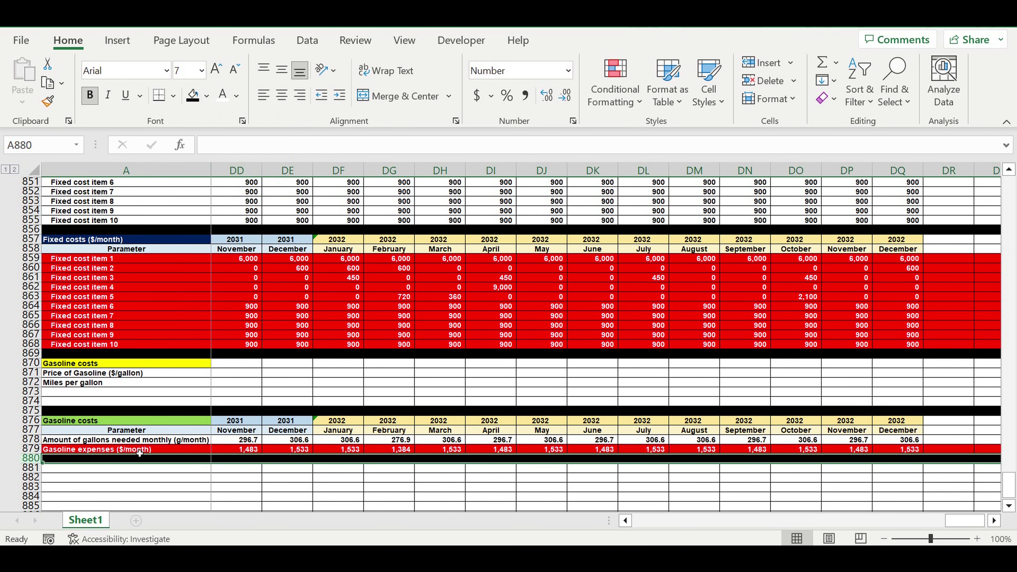
Indent the "Amount of gallons needed monthly (g/month)" label in A878
click(138, 441)
click(338, 95)
drag(966, 521, 371, 526)
drag(335, 440, 332, 377)
click(256, 375)
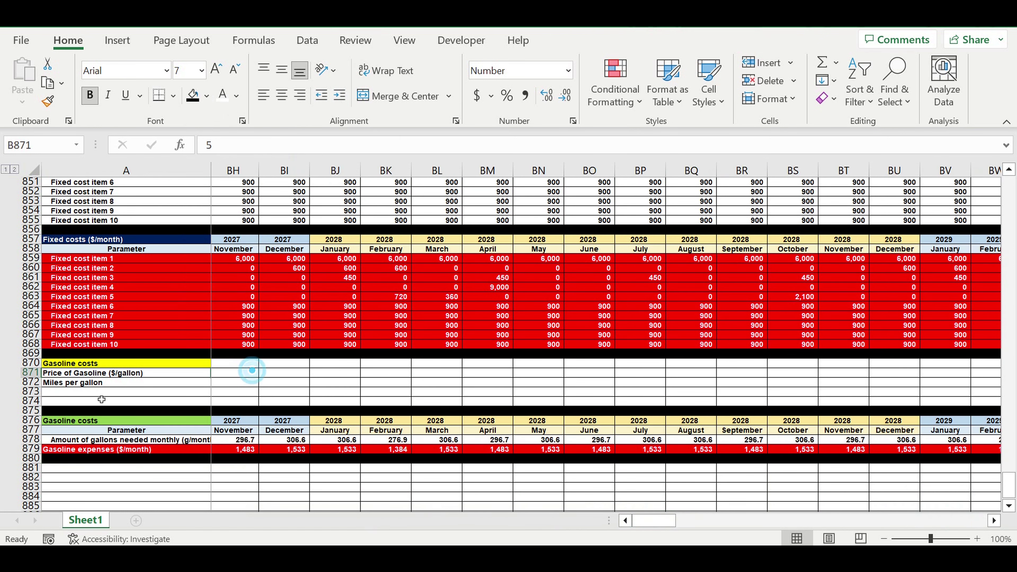
Delete the empty rows 873 and 874 below the Miles per gallon input
drag(30, 391, 30, 401)
drag(660, 518, 447, 470)
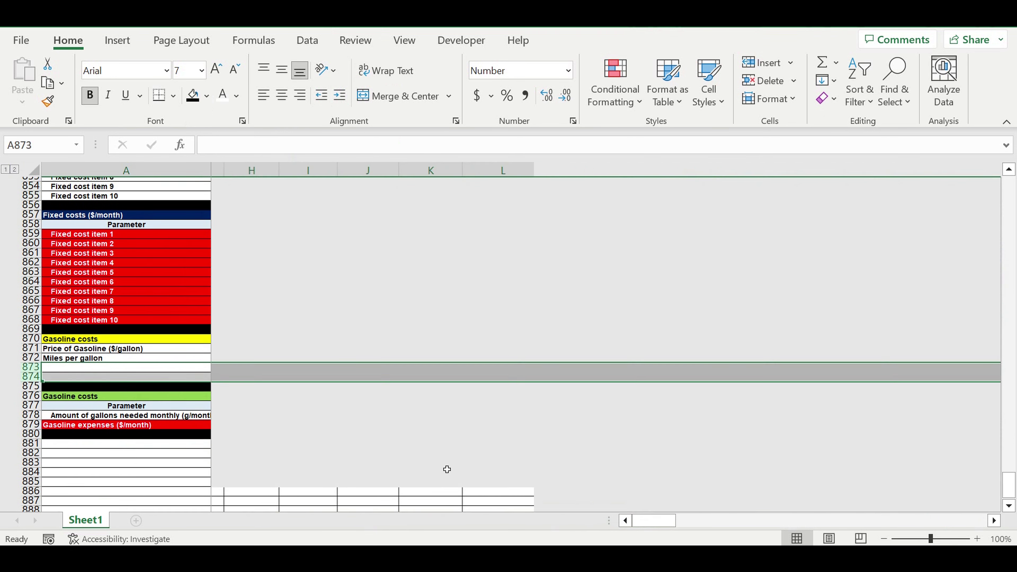
scroll(445, 461, down, 1)
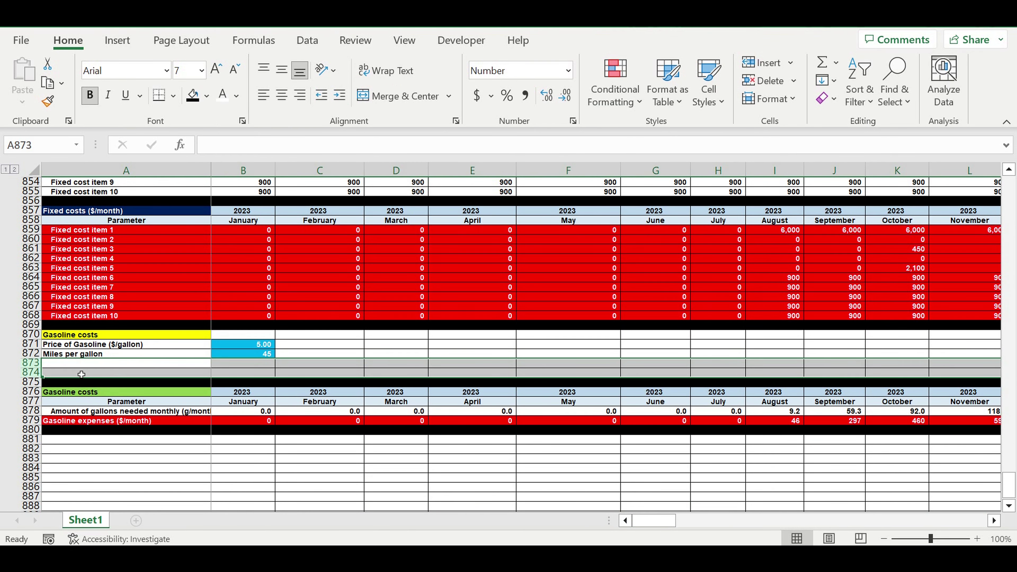
right_click(31, 373)
click(80, 220)
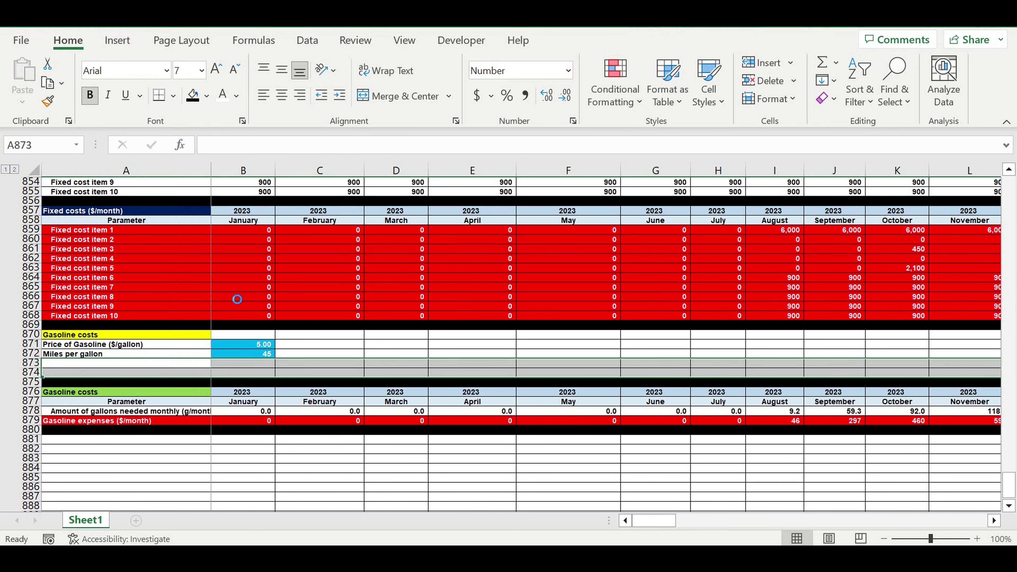
Indent the Price of Gasoline and Miles per gallon labels in A871:A872 and check the August 2023 gasoline expenses formula in I877
drag(108, 344, 107, 354)
click(340, 95)
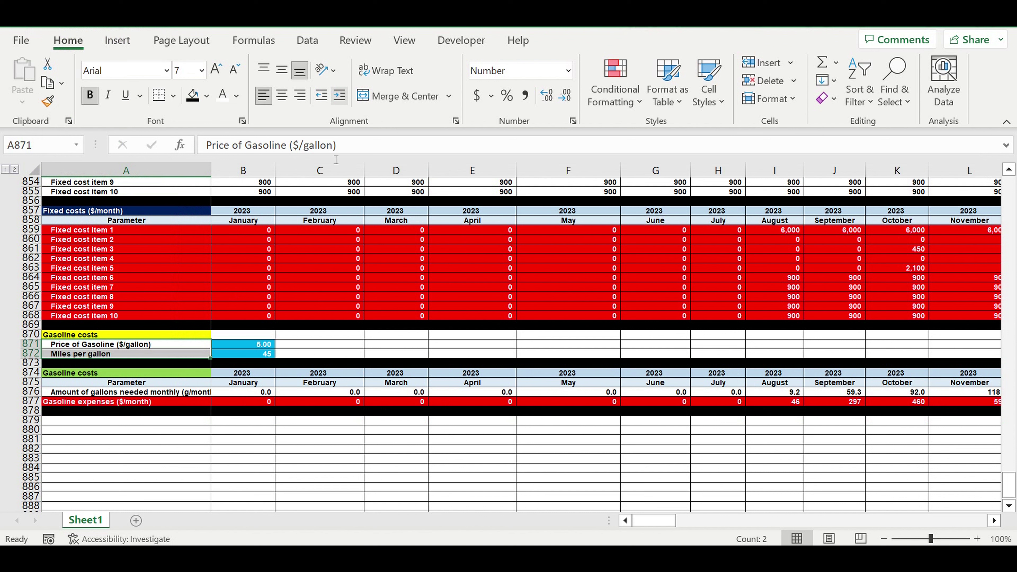
click(123, 468)
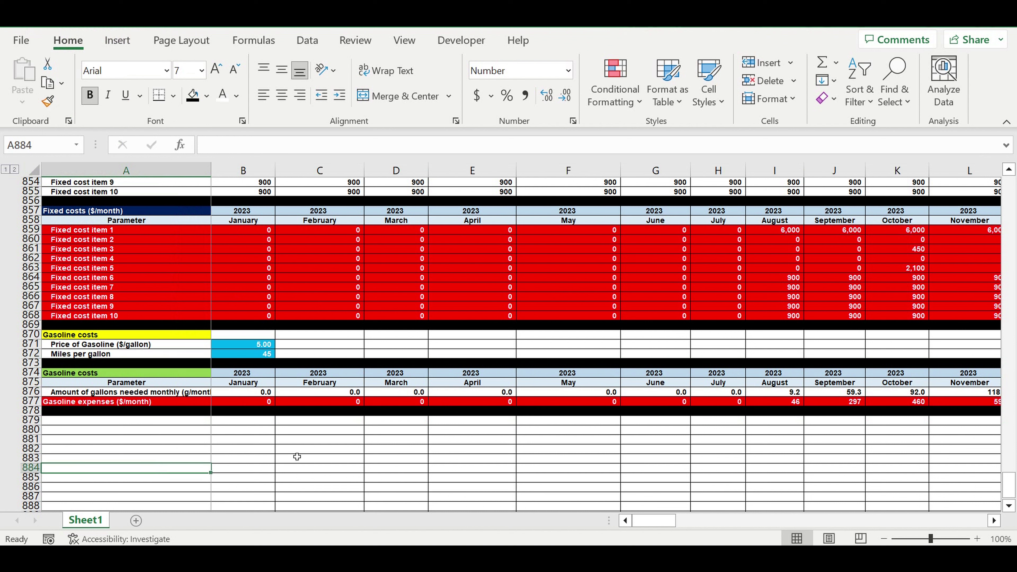
click(311, 453)
click(794, 404)
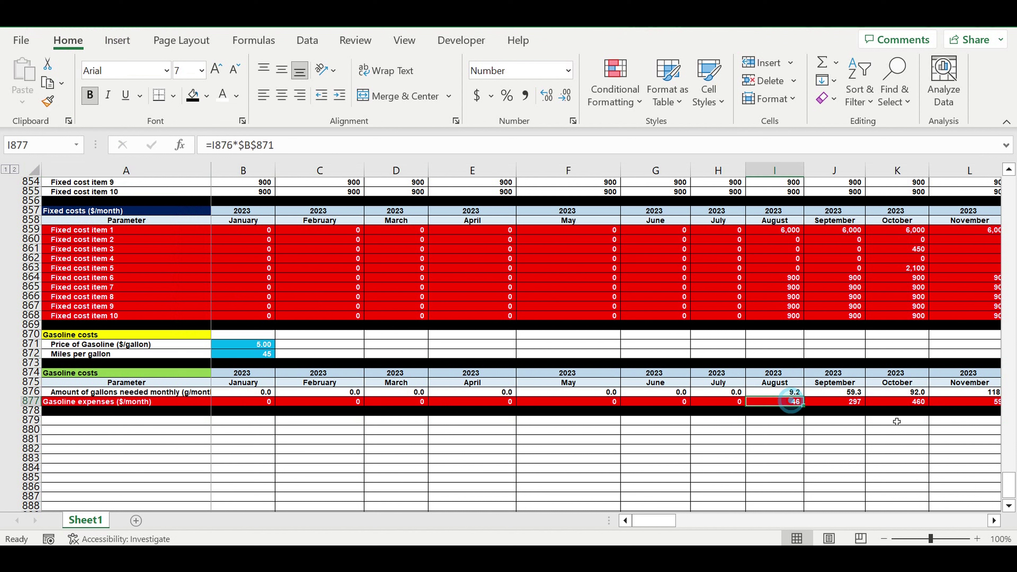